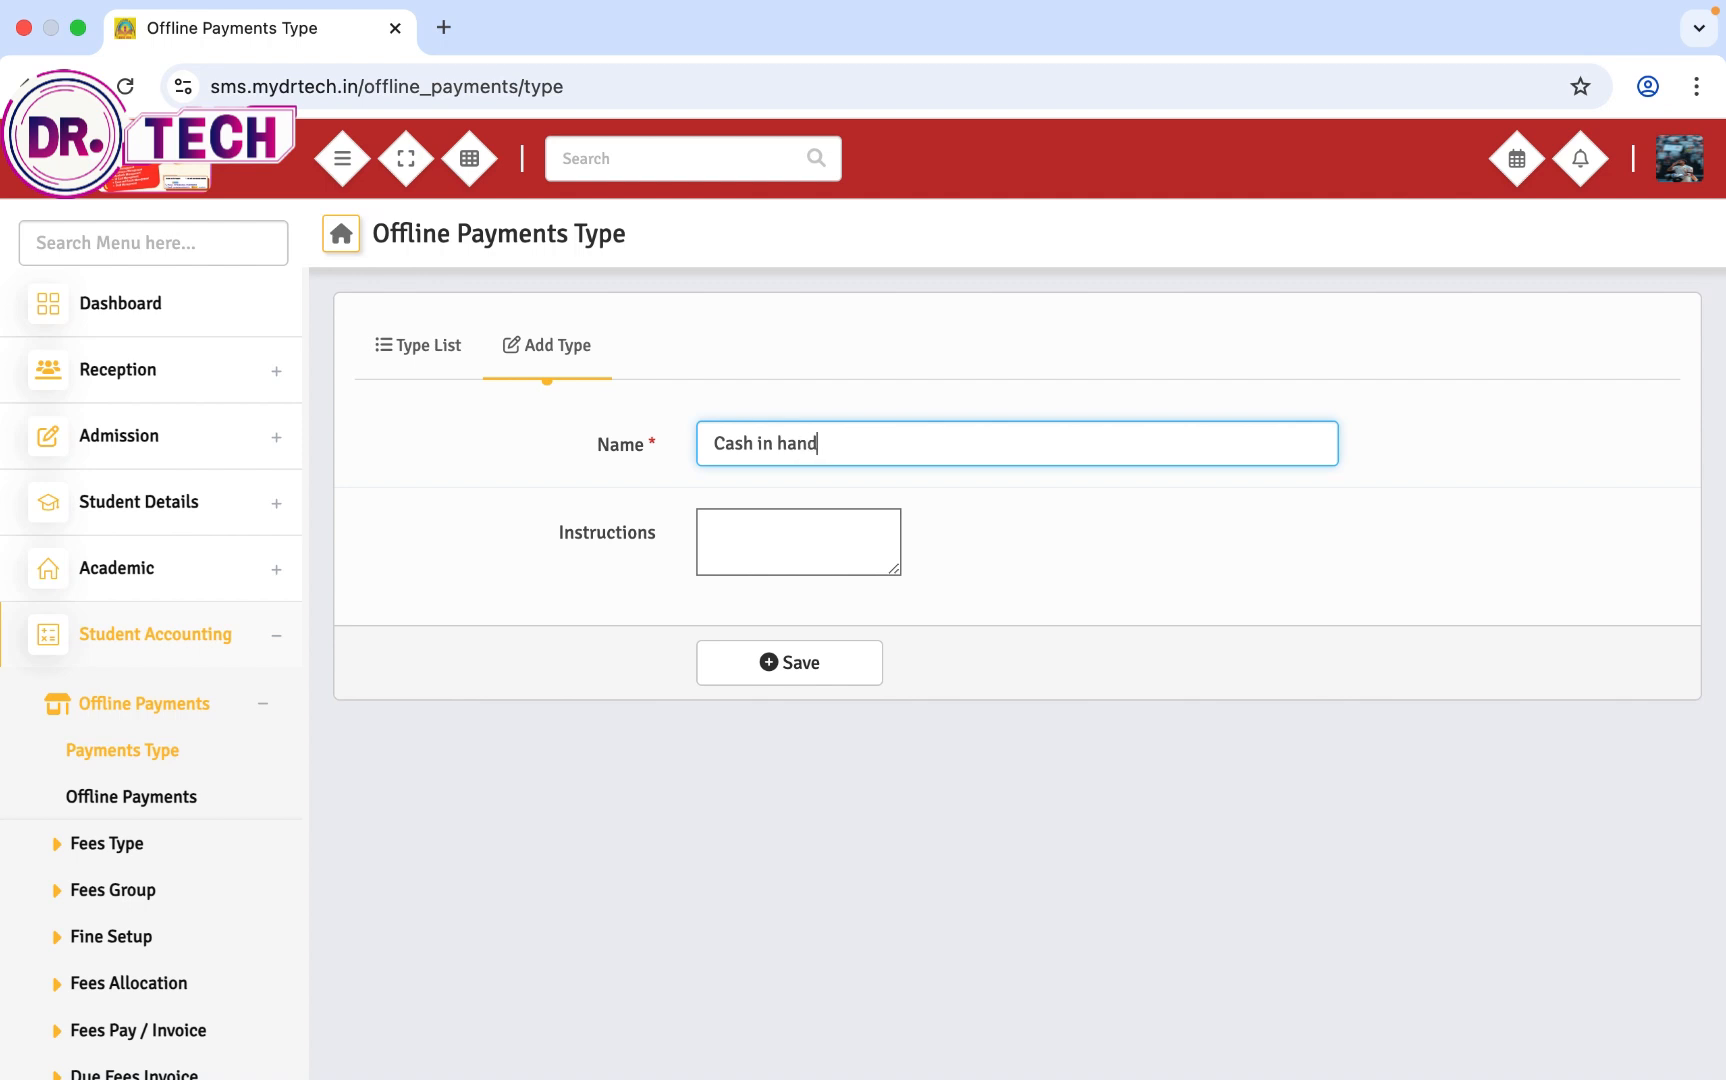
Save the Cash in hand offline payment type and add another one named Net Banking
click(842, 658)
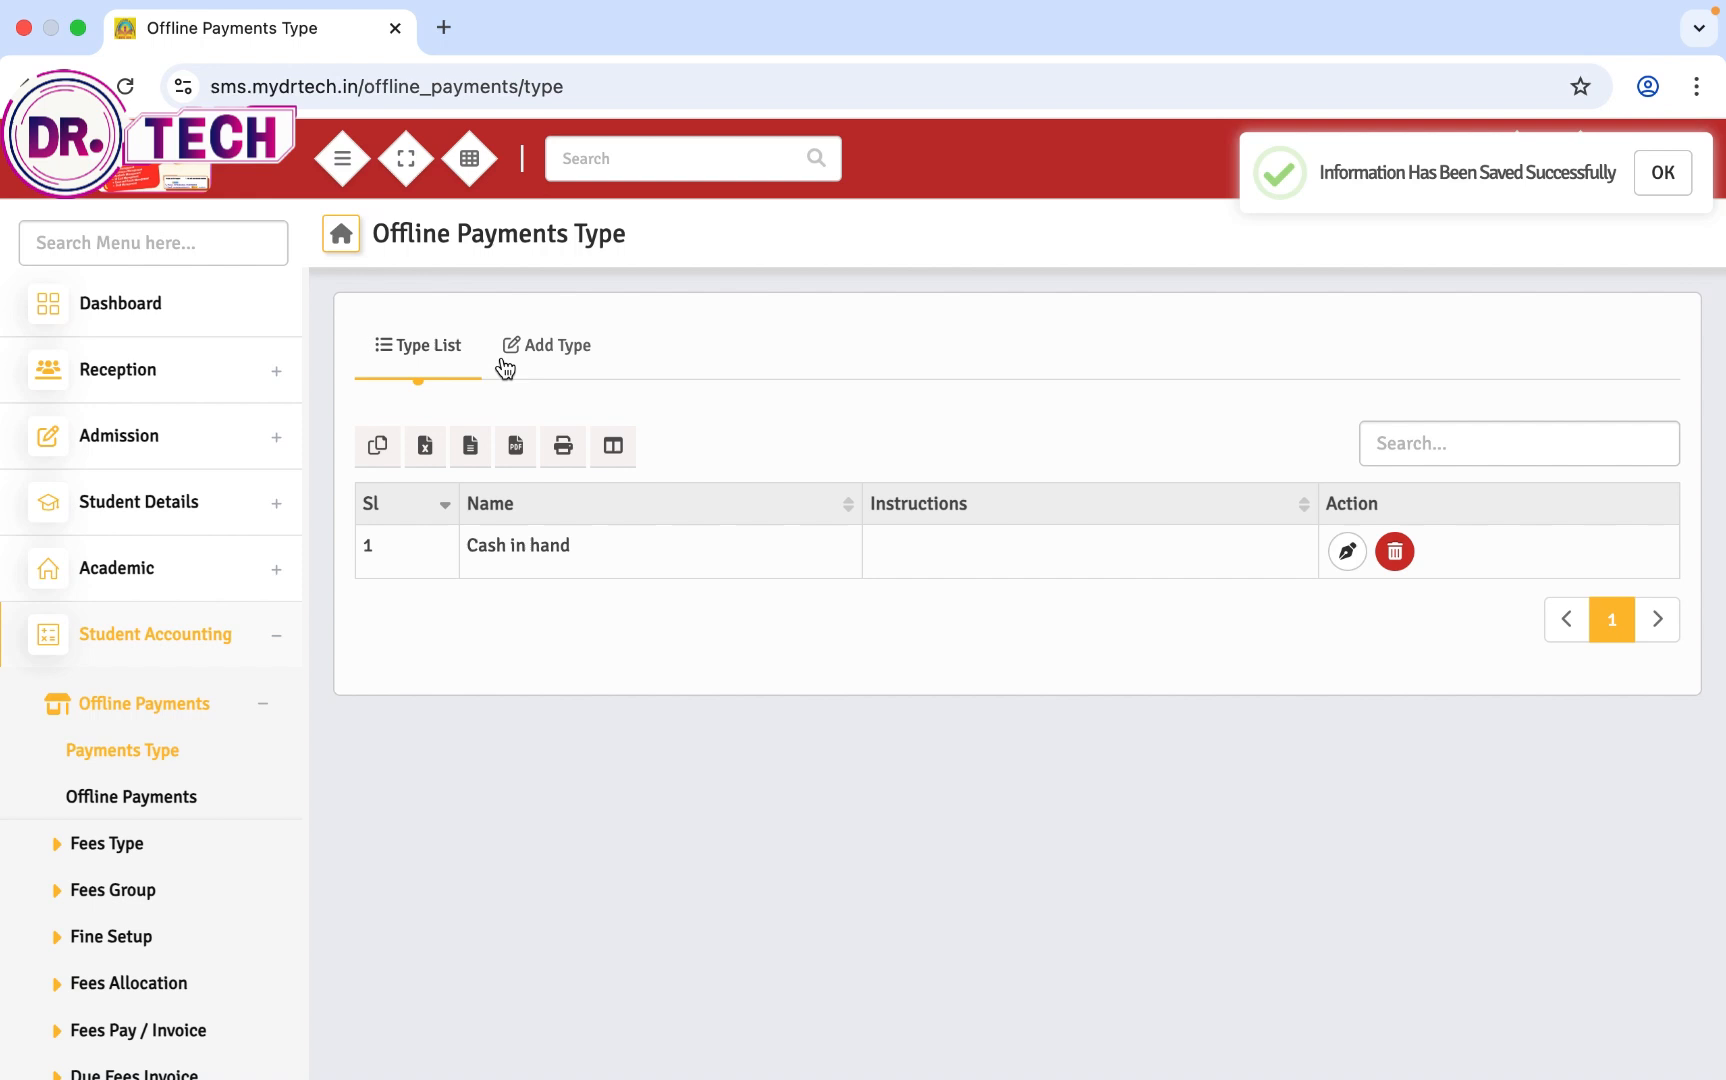
click(542, 357)
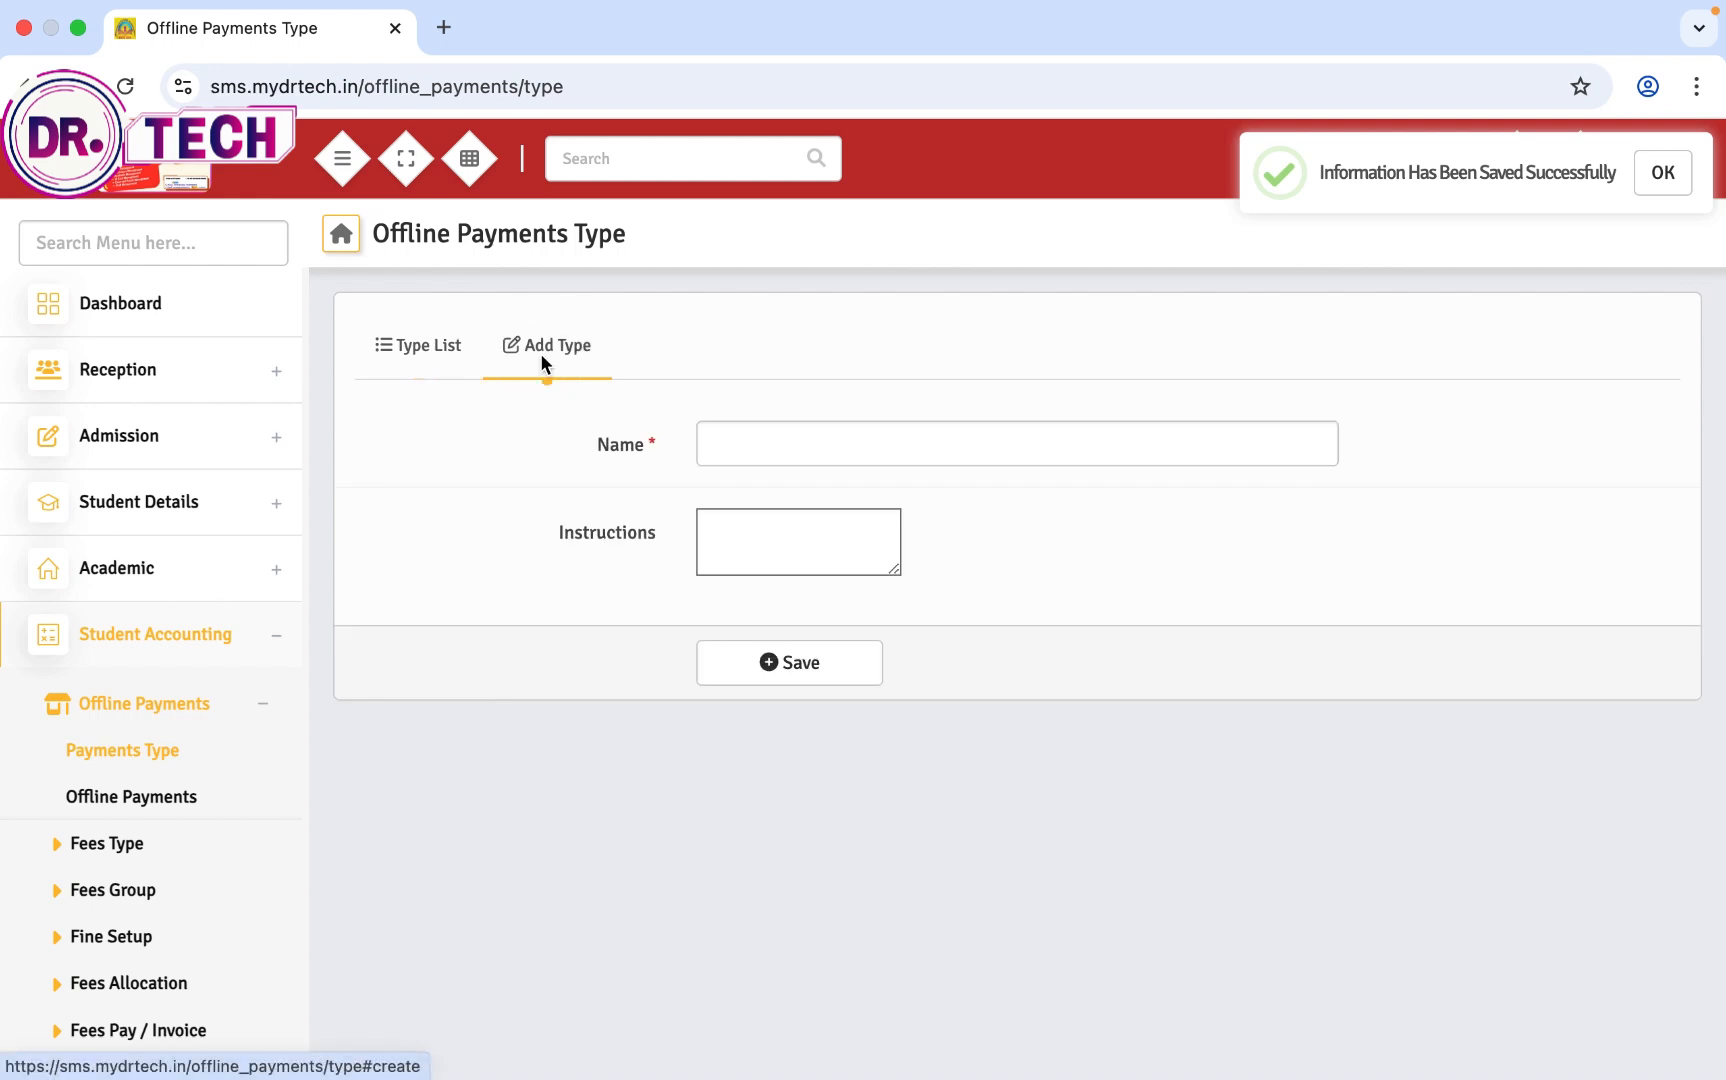
click(763, 439)
text(Net Ba)
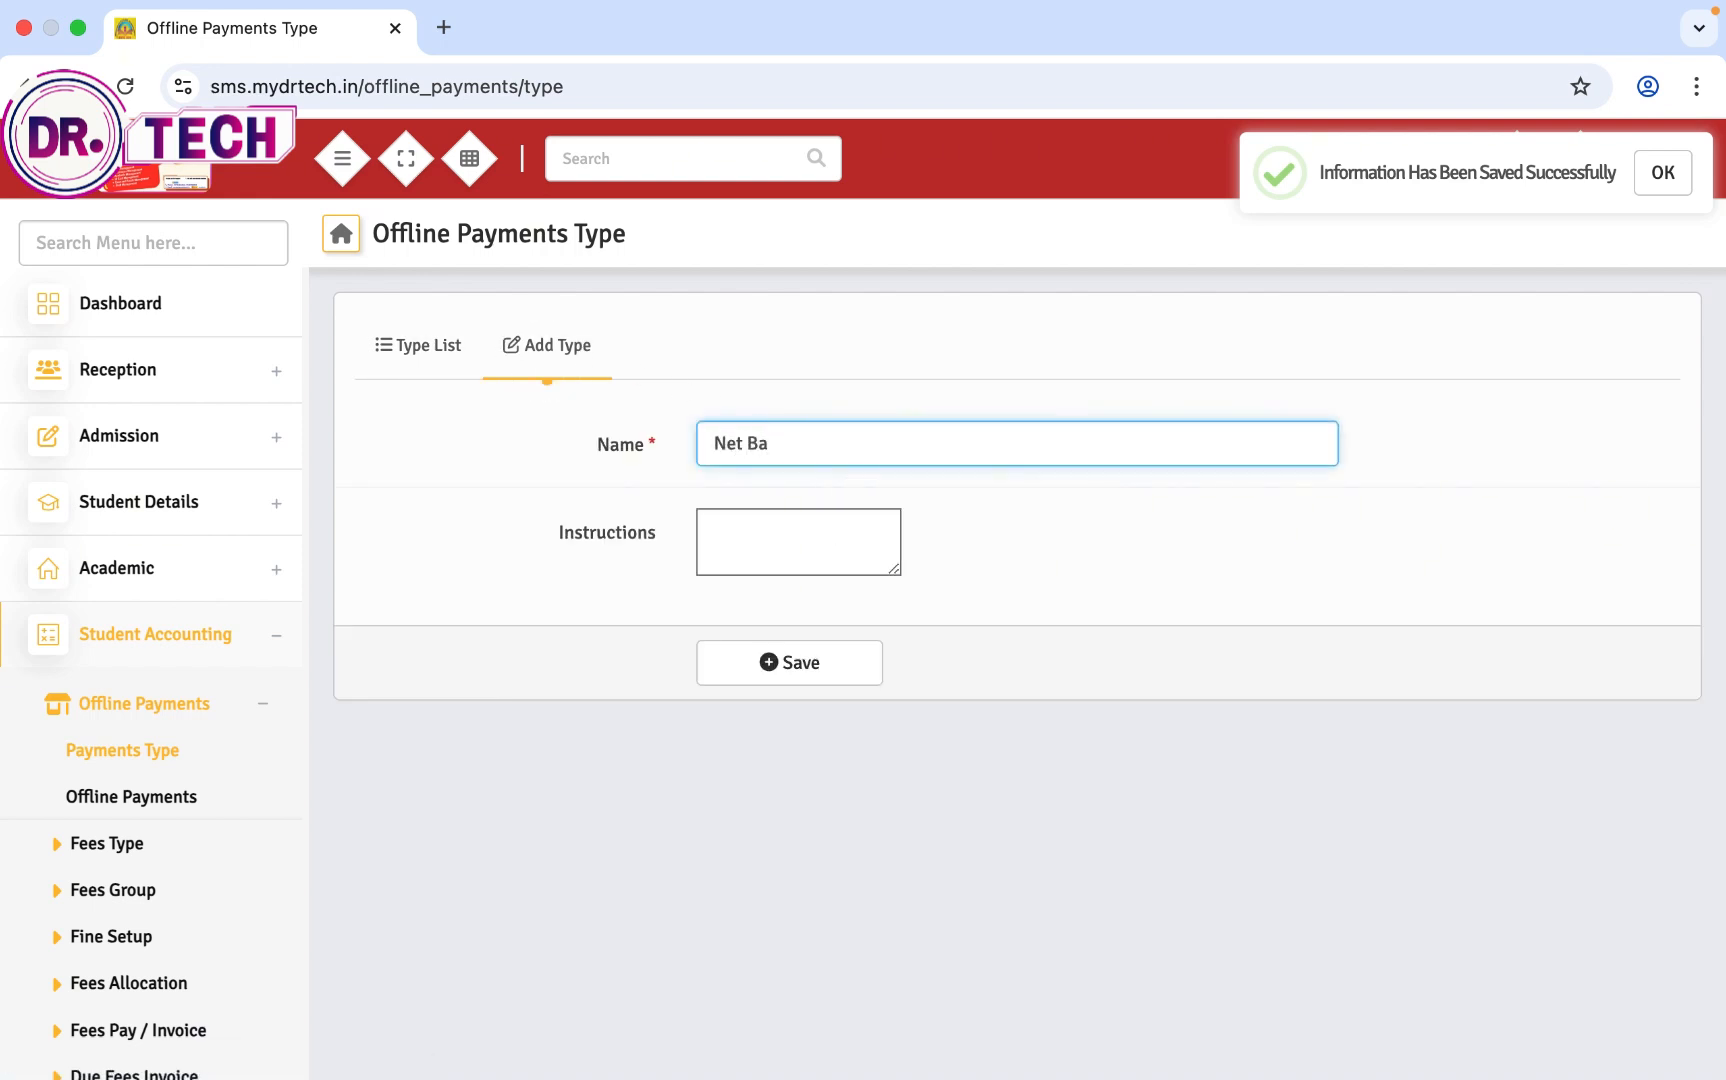
text(nking)
click(800, 662)
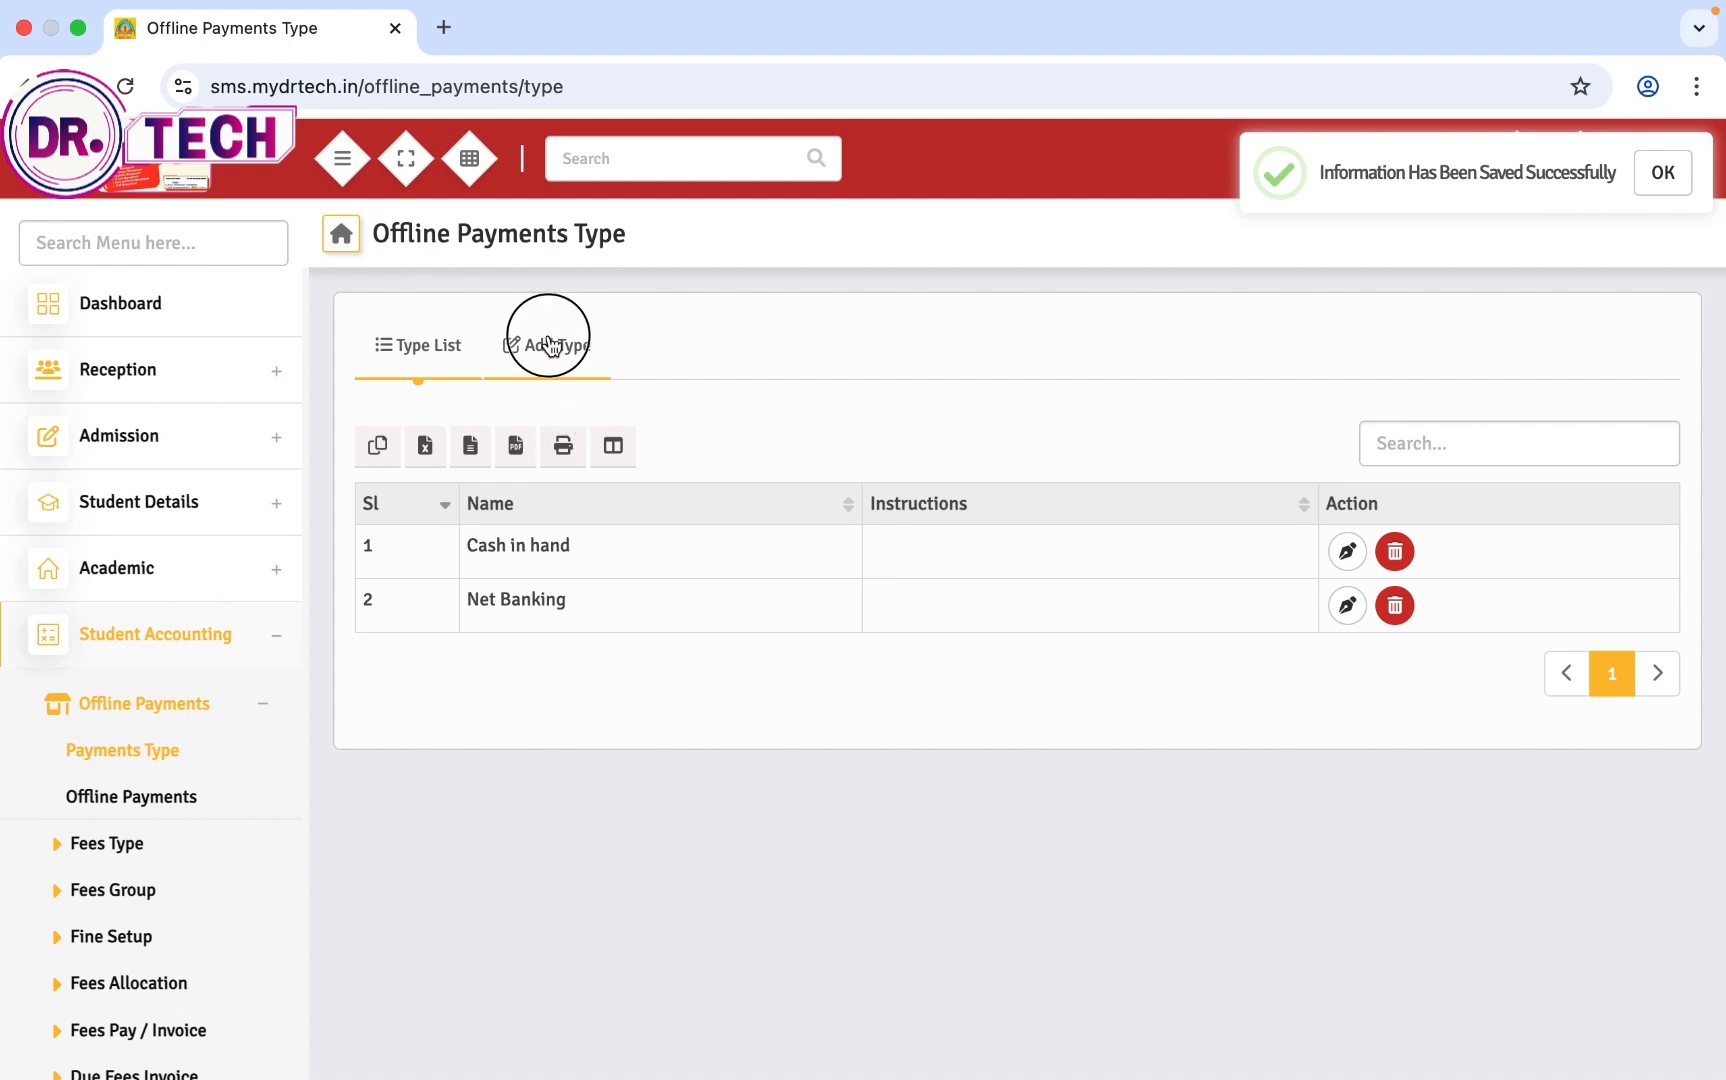
Add and save a third offline payment type named Phn pay
click(548, 343)
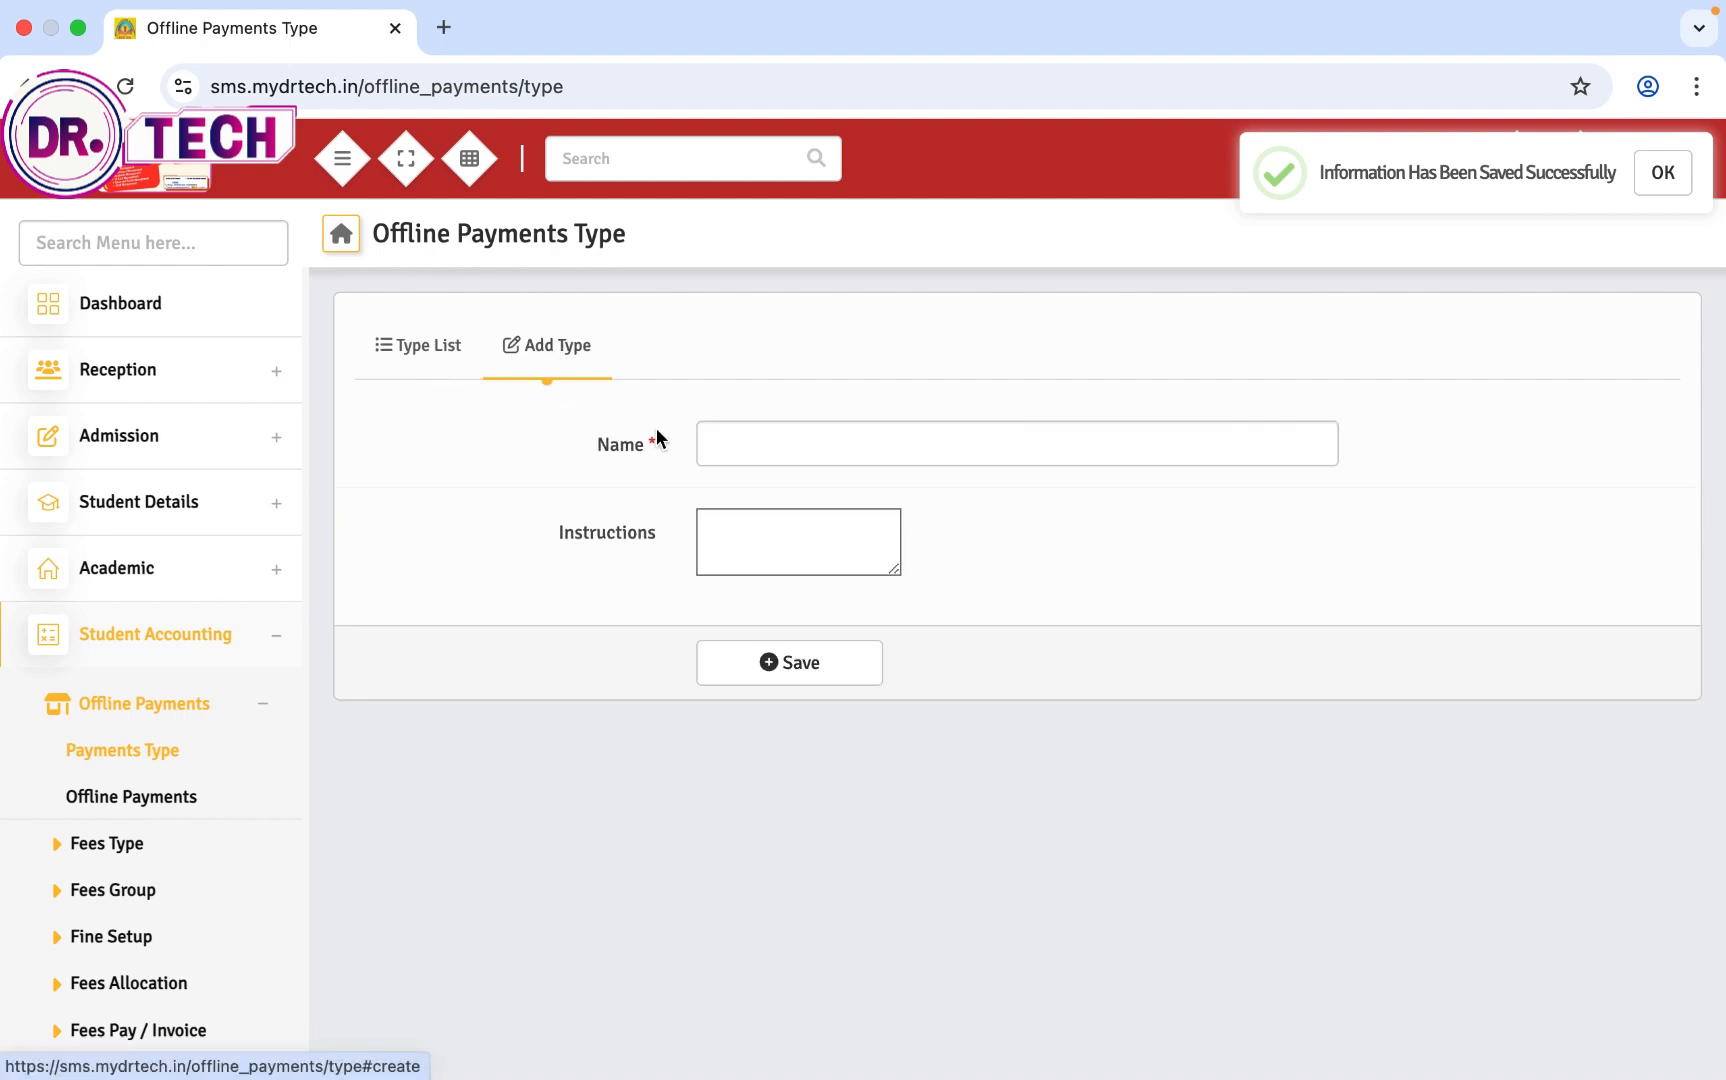
click(751, 451)
text(O)
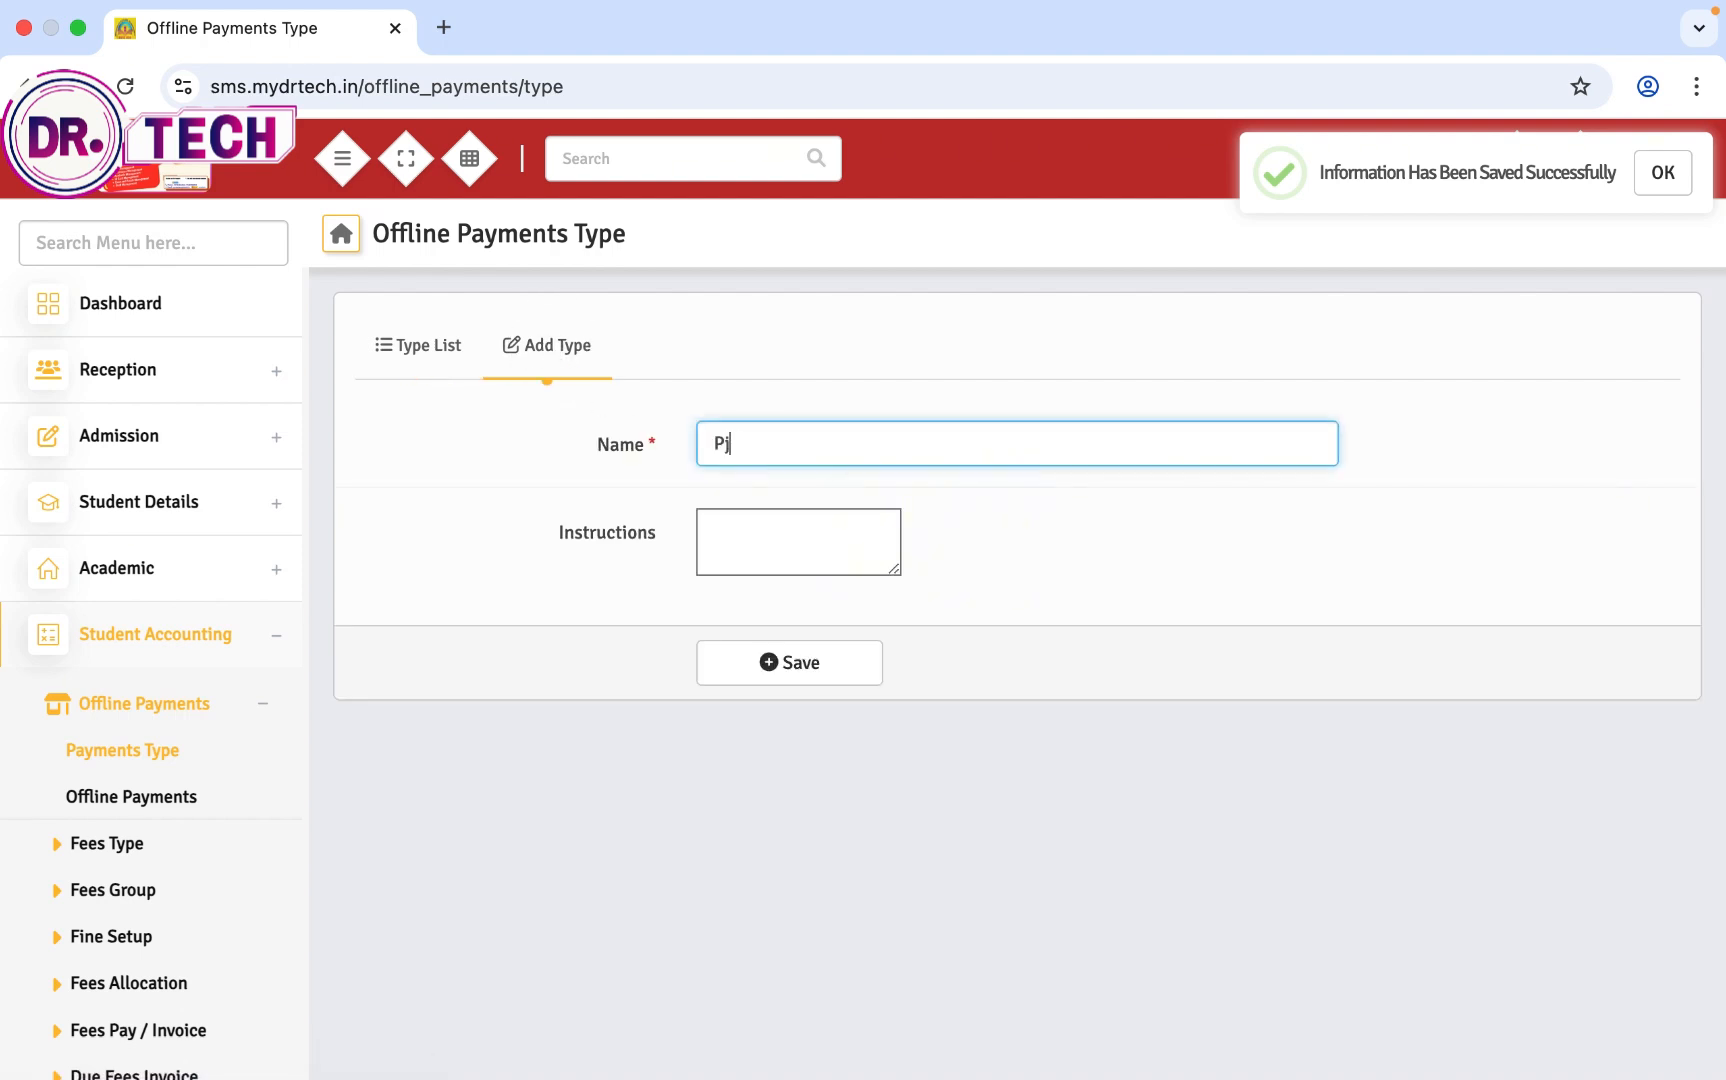
text(hn pay)
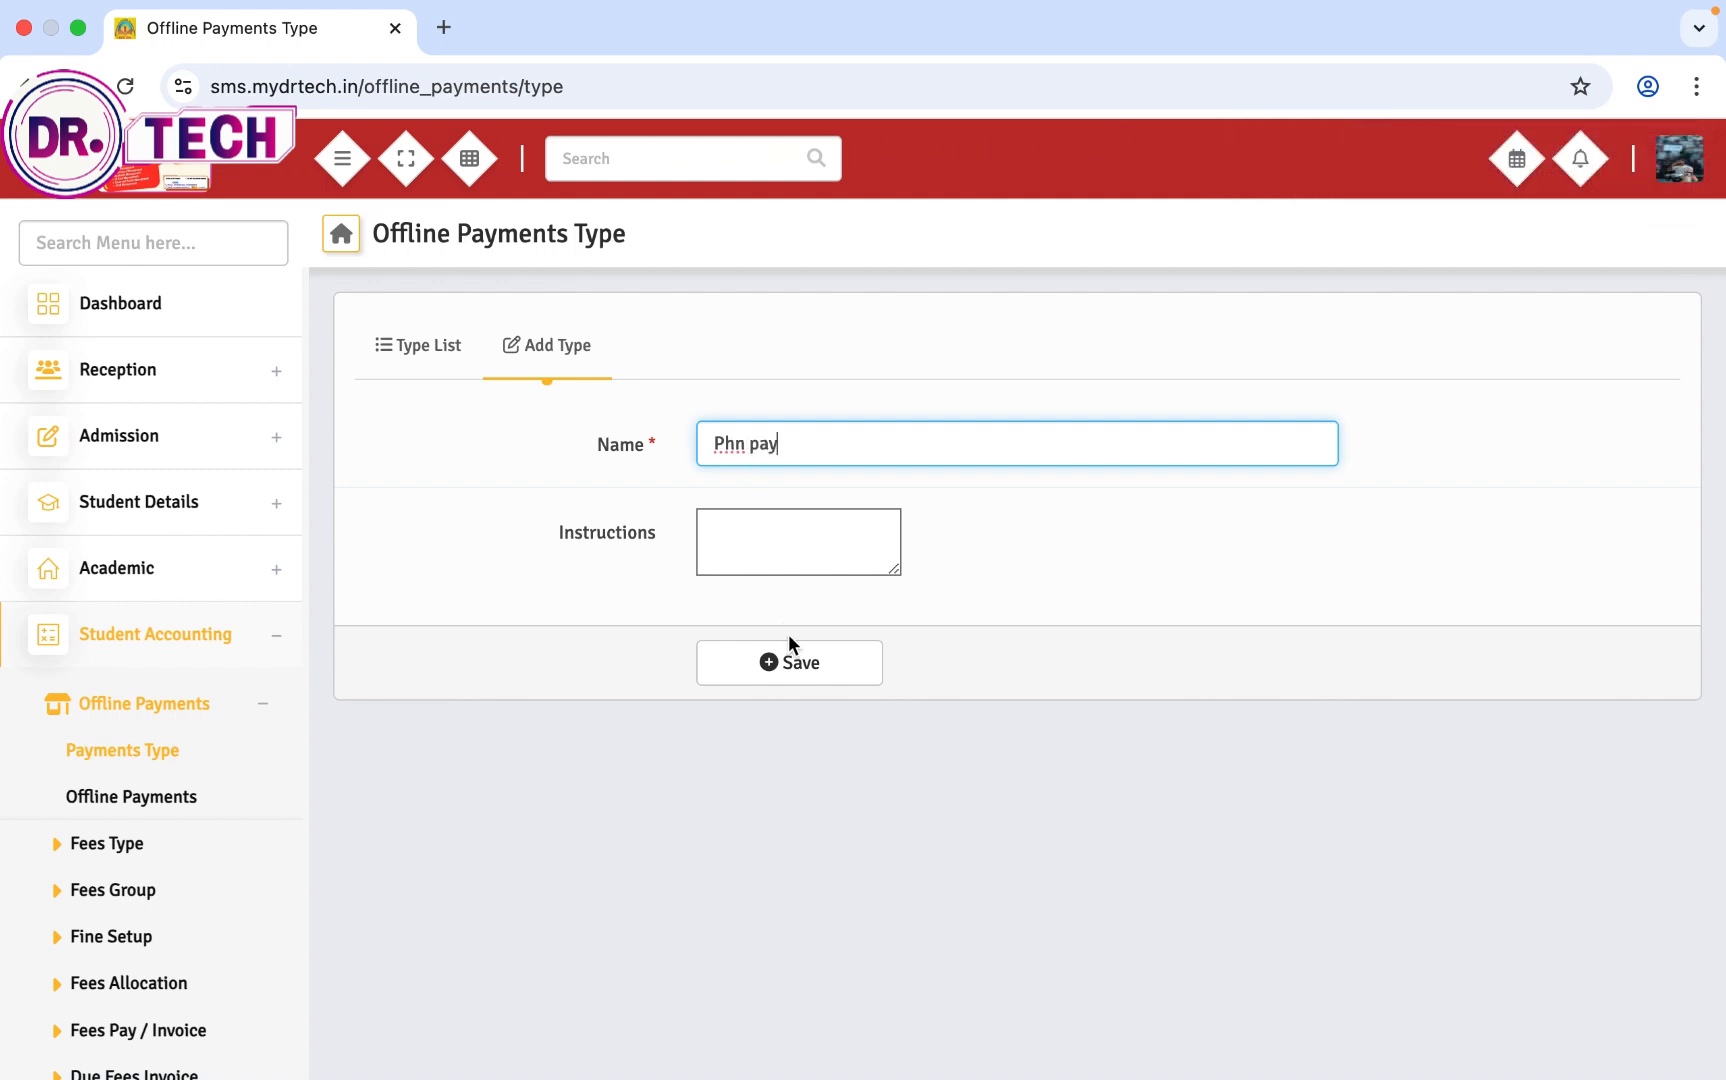
click(792, 660)
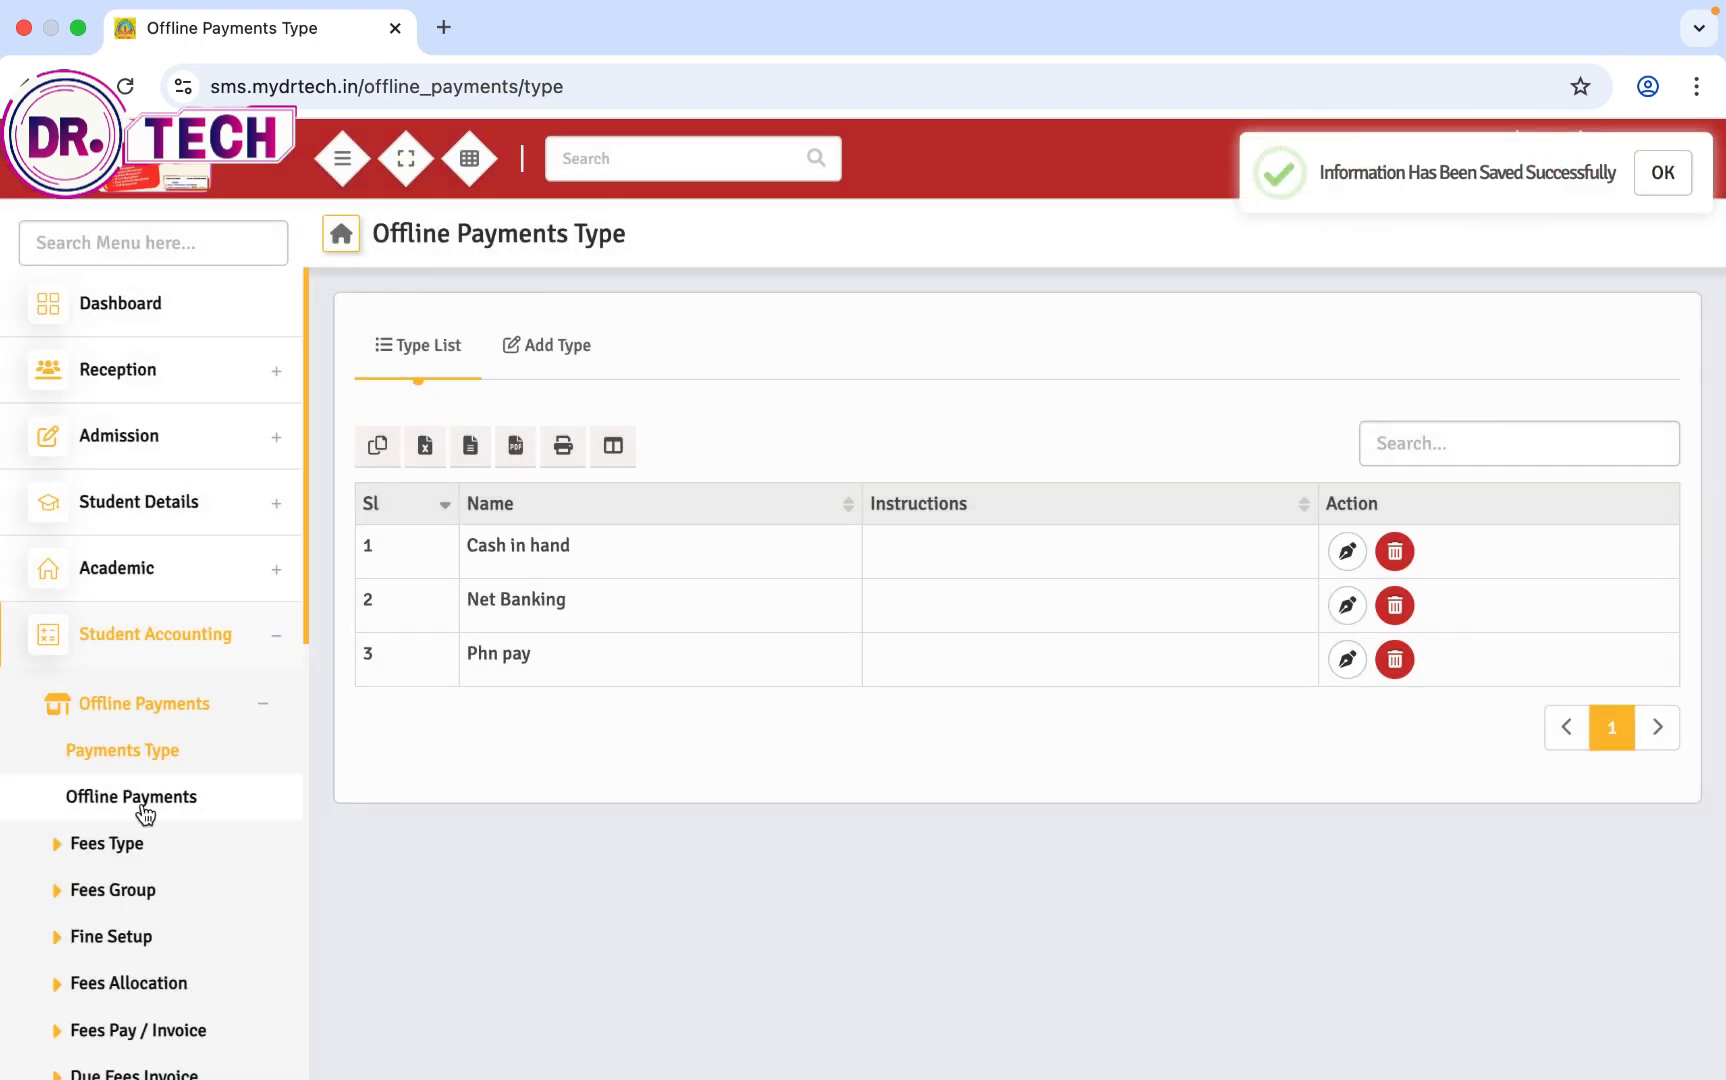
Open the offline payments list and go through the Pending, Approved and Suspended options of the payment status filter
click(137, 803)
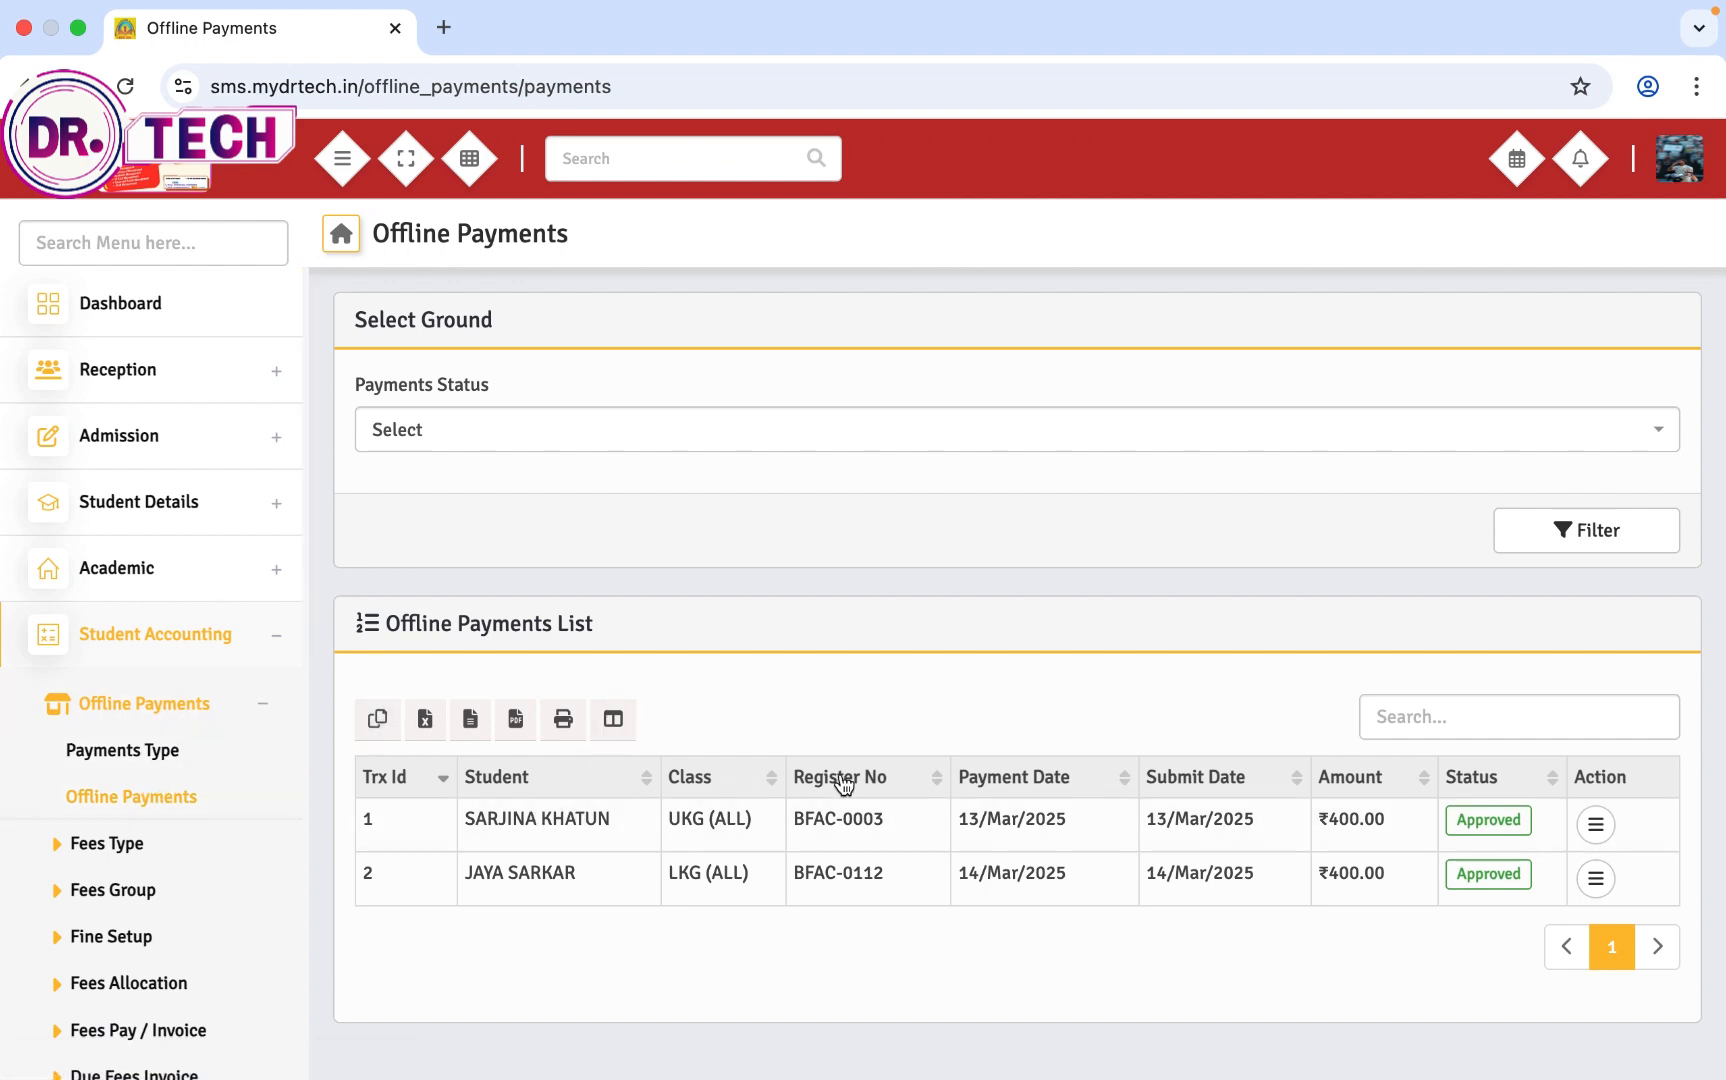
click(624, 424)
click(565, 540)
click(559, 424)
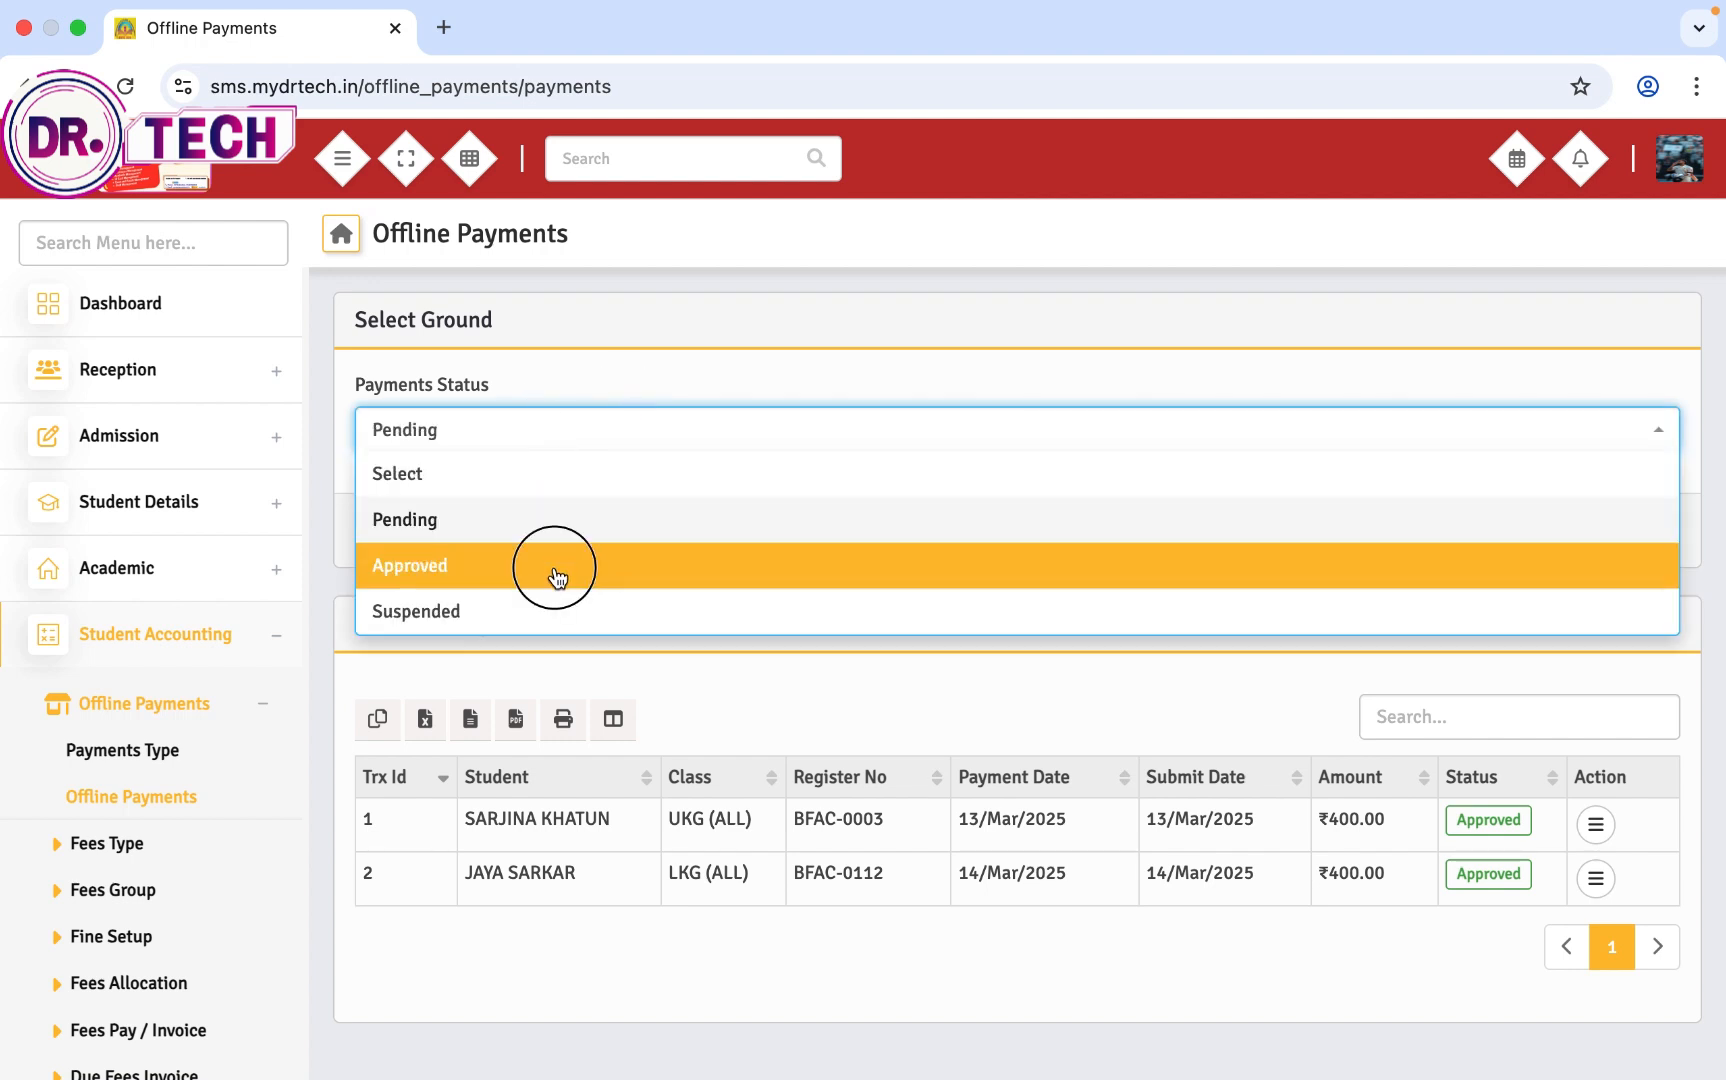
click(560, 568)
click(577, 425)
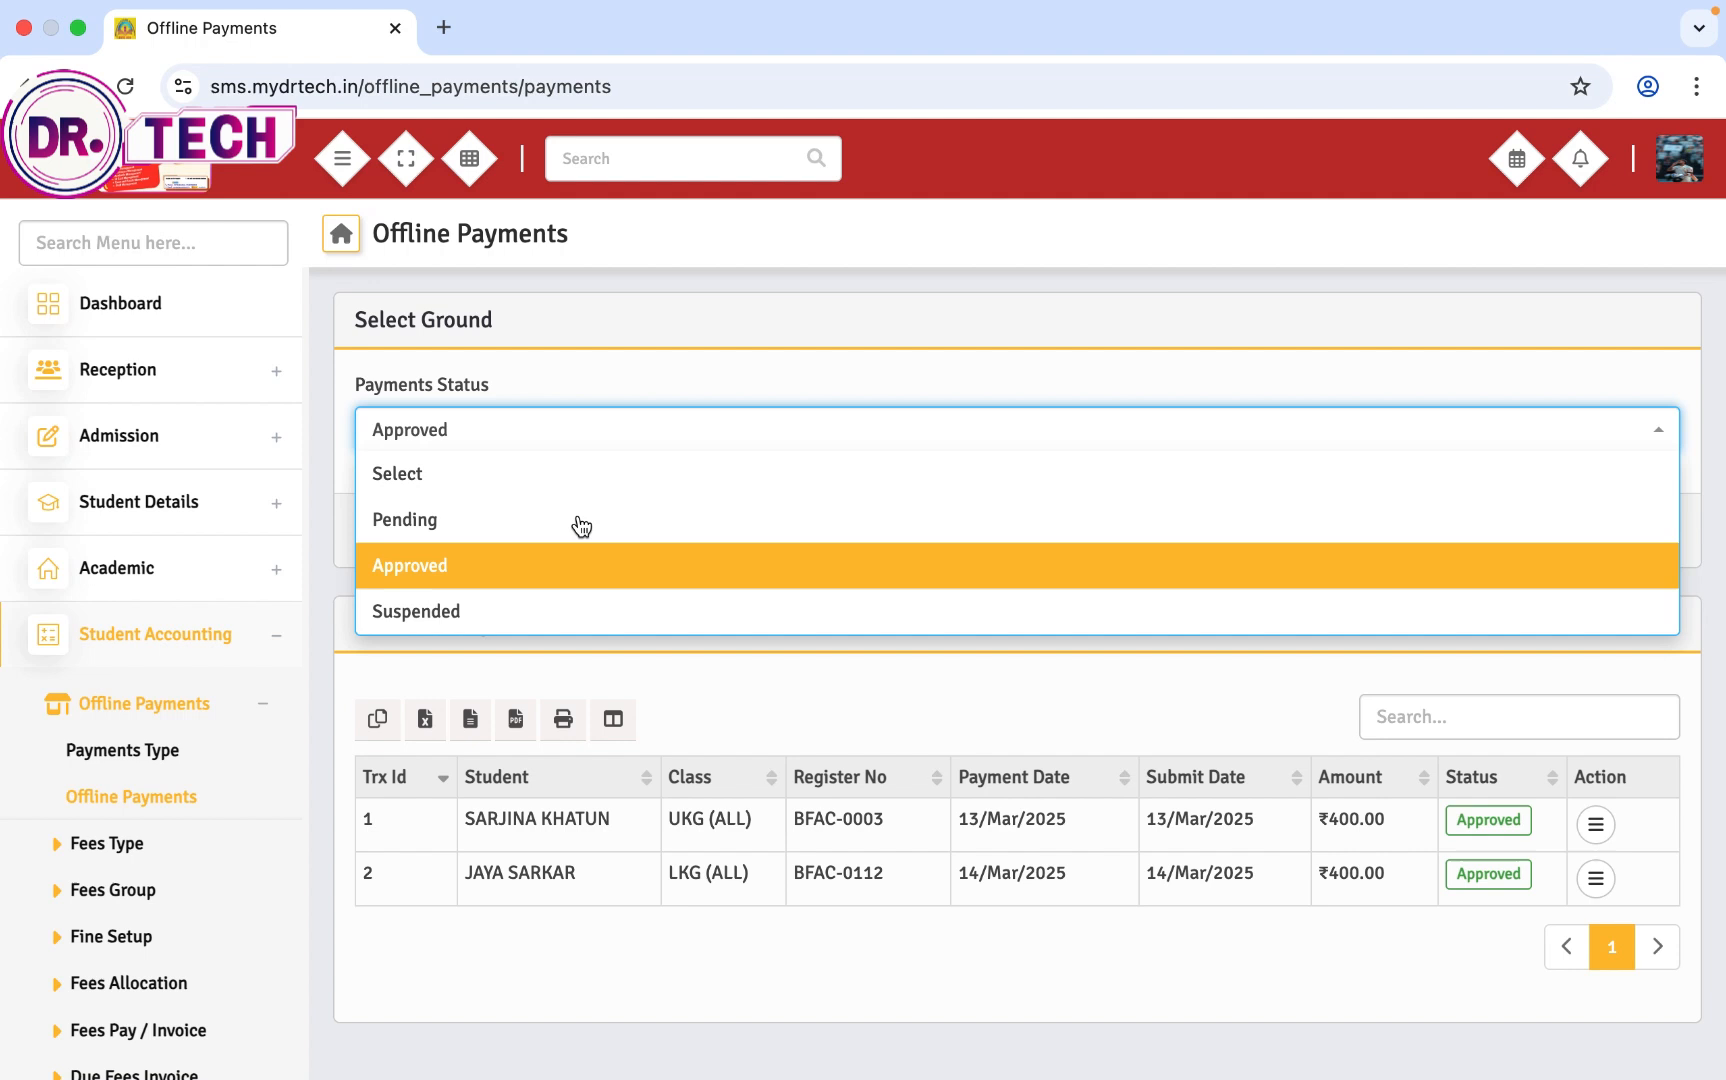
click(570, 606)
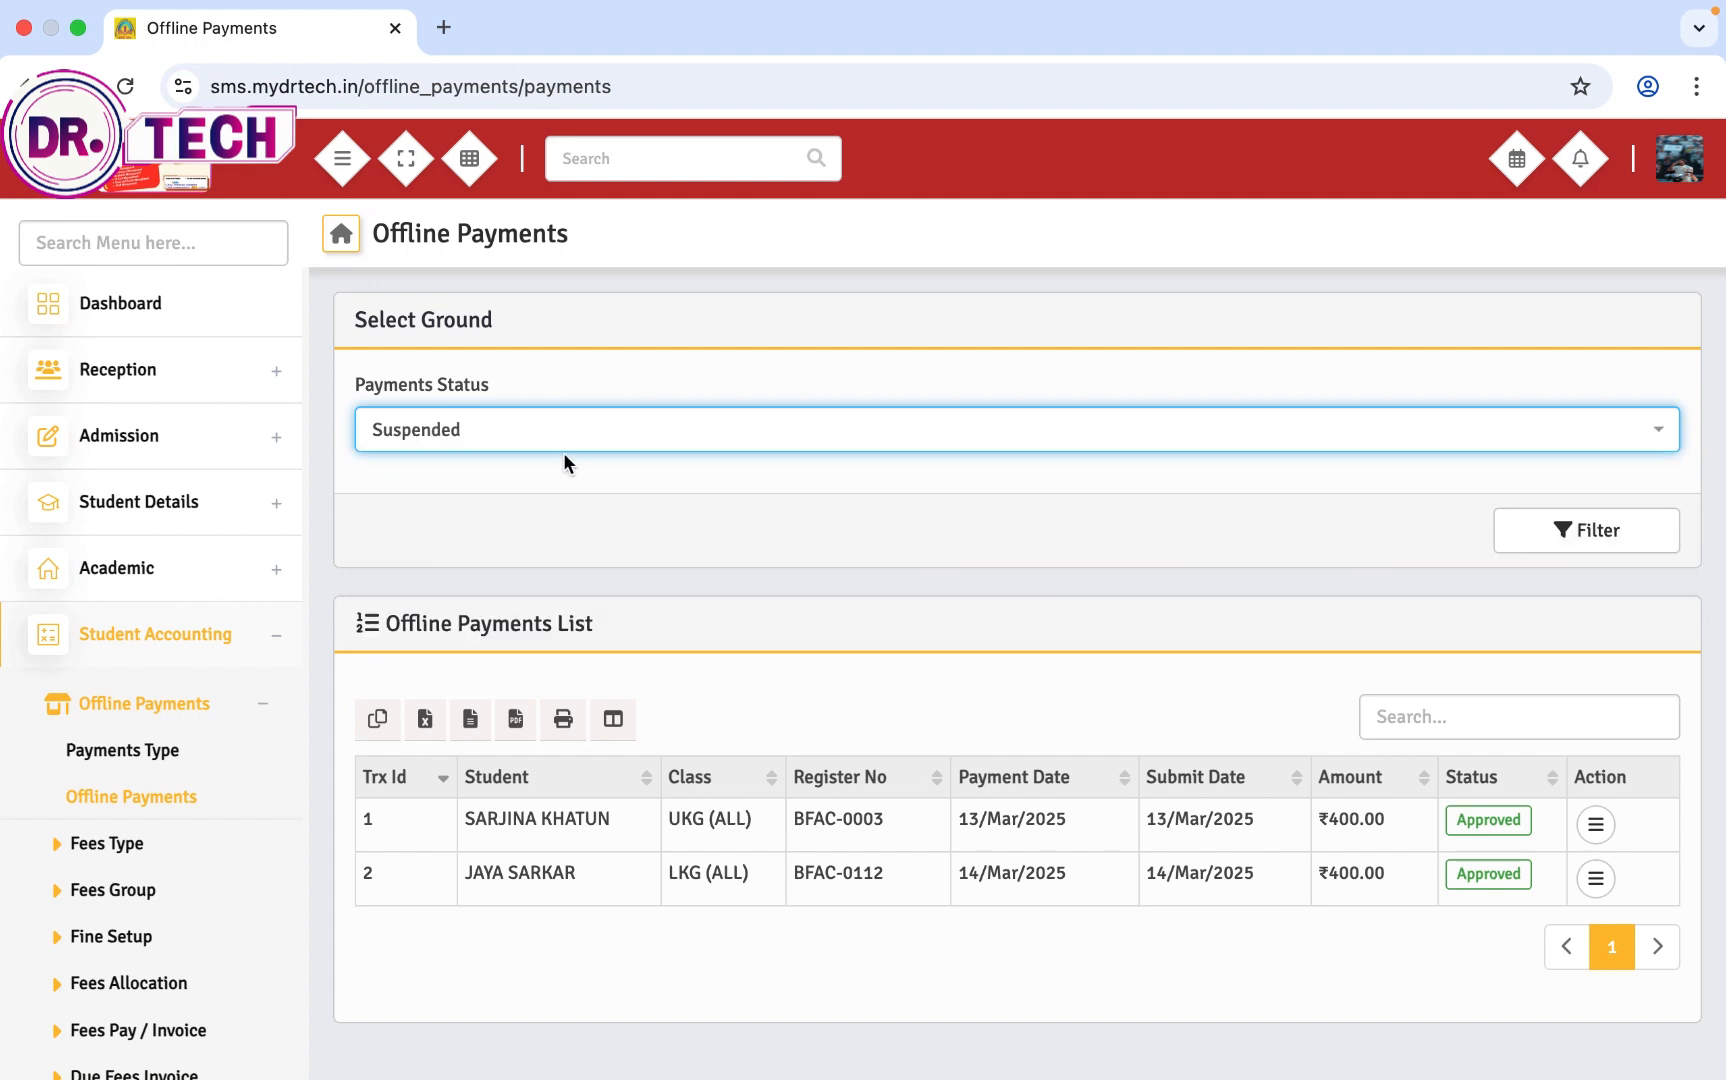
click(1132, 443)
click(1038, 637)
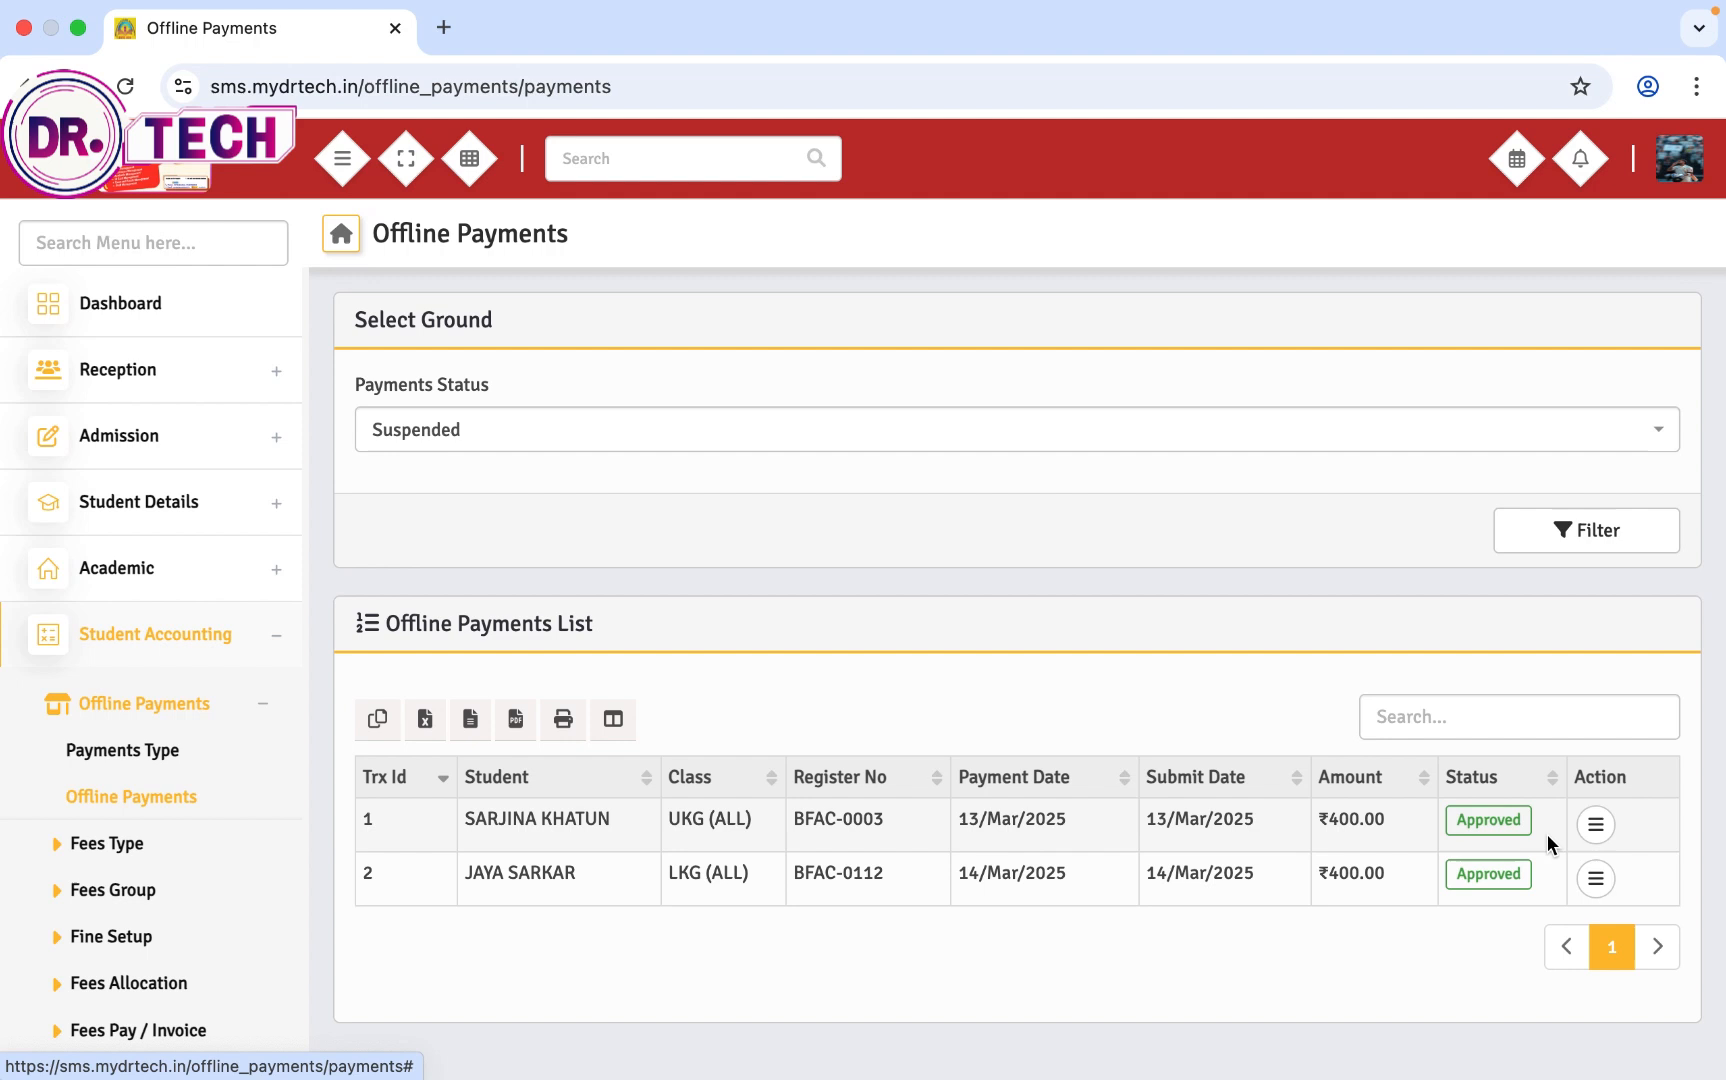
Review the student and payment details of the first offline payment and close them
click(1596, 824)
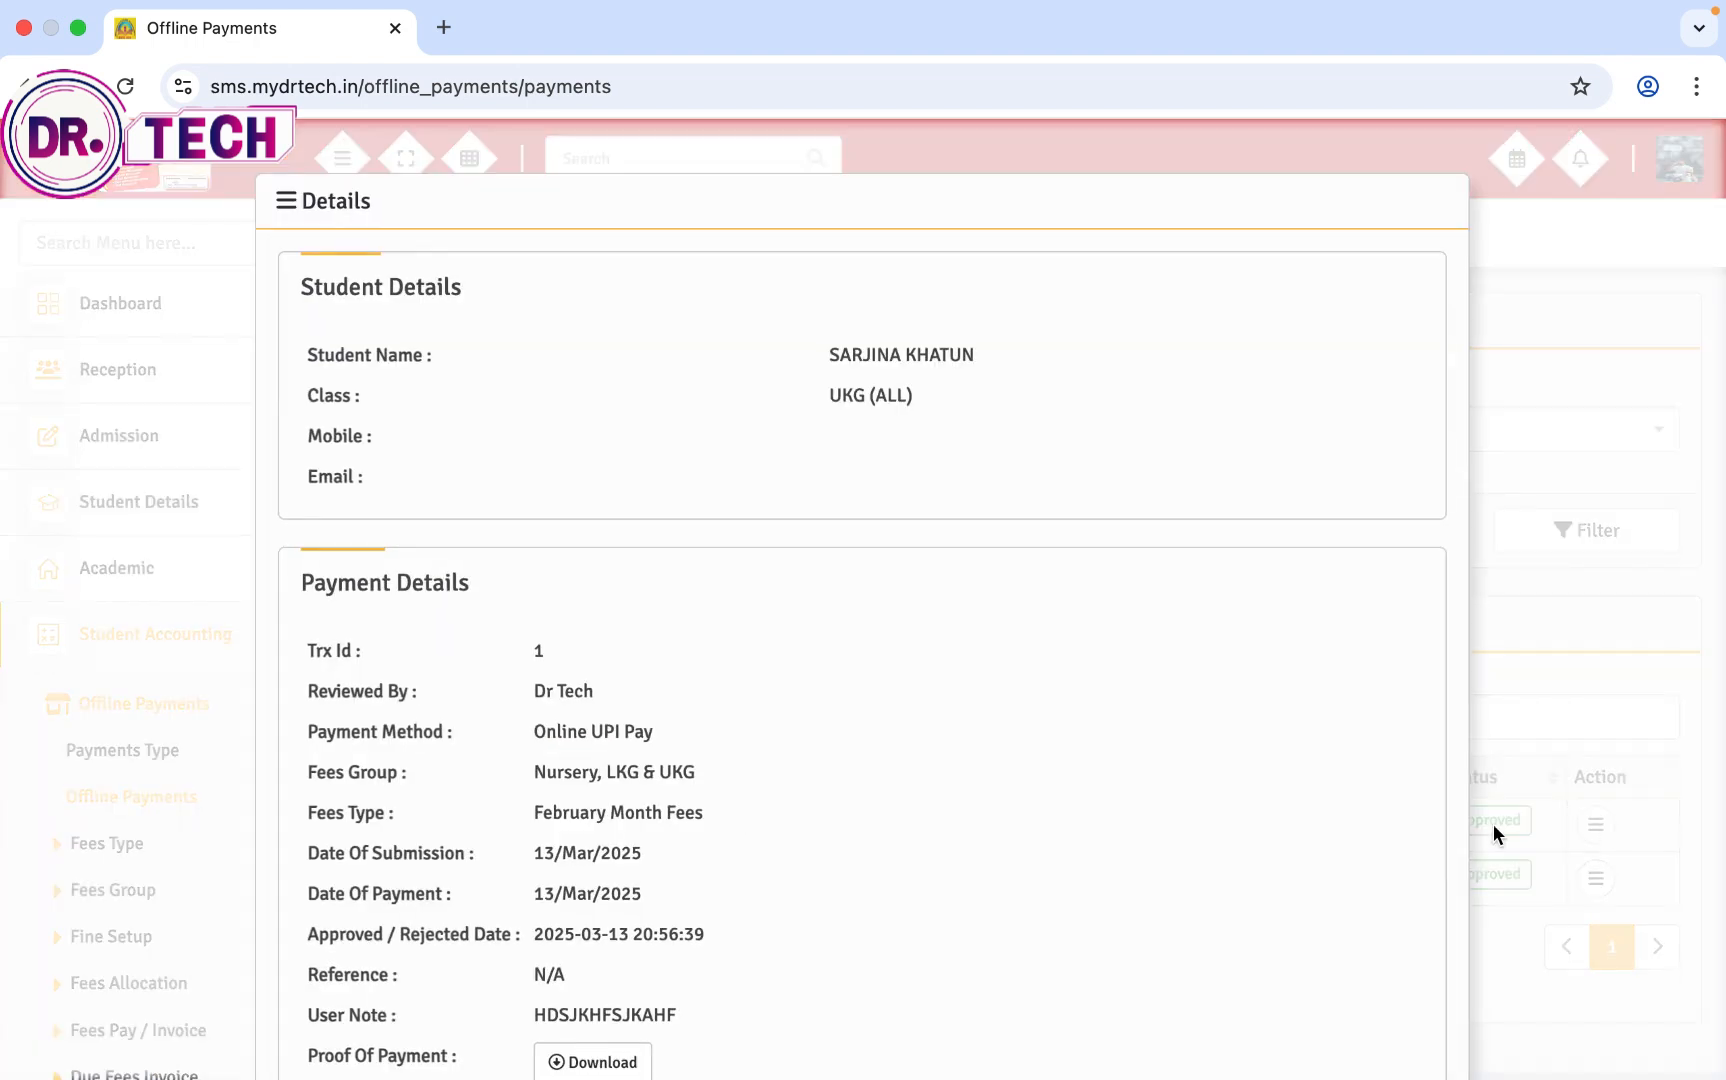
scroll(1076, 889, down, 3)
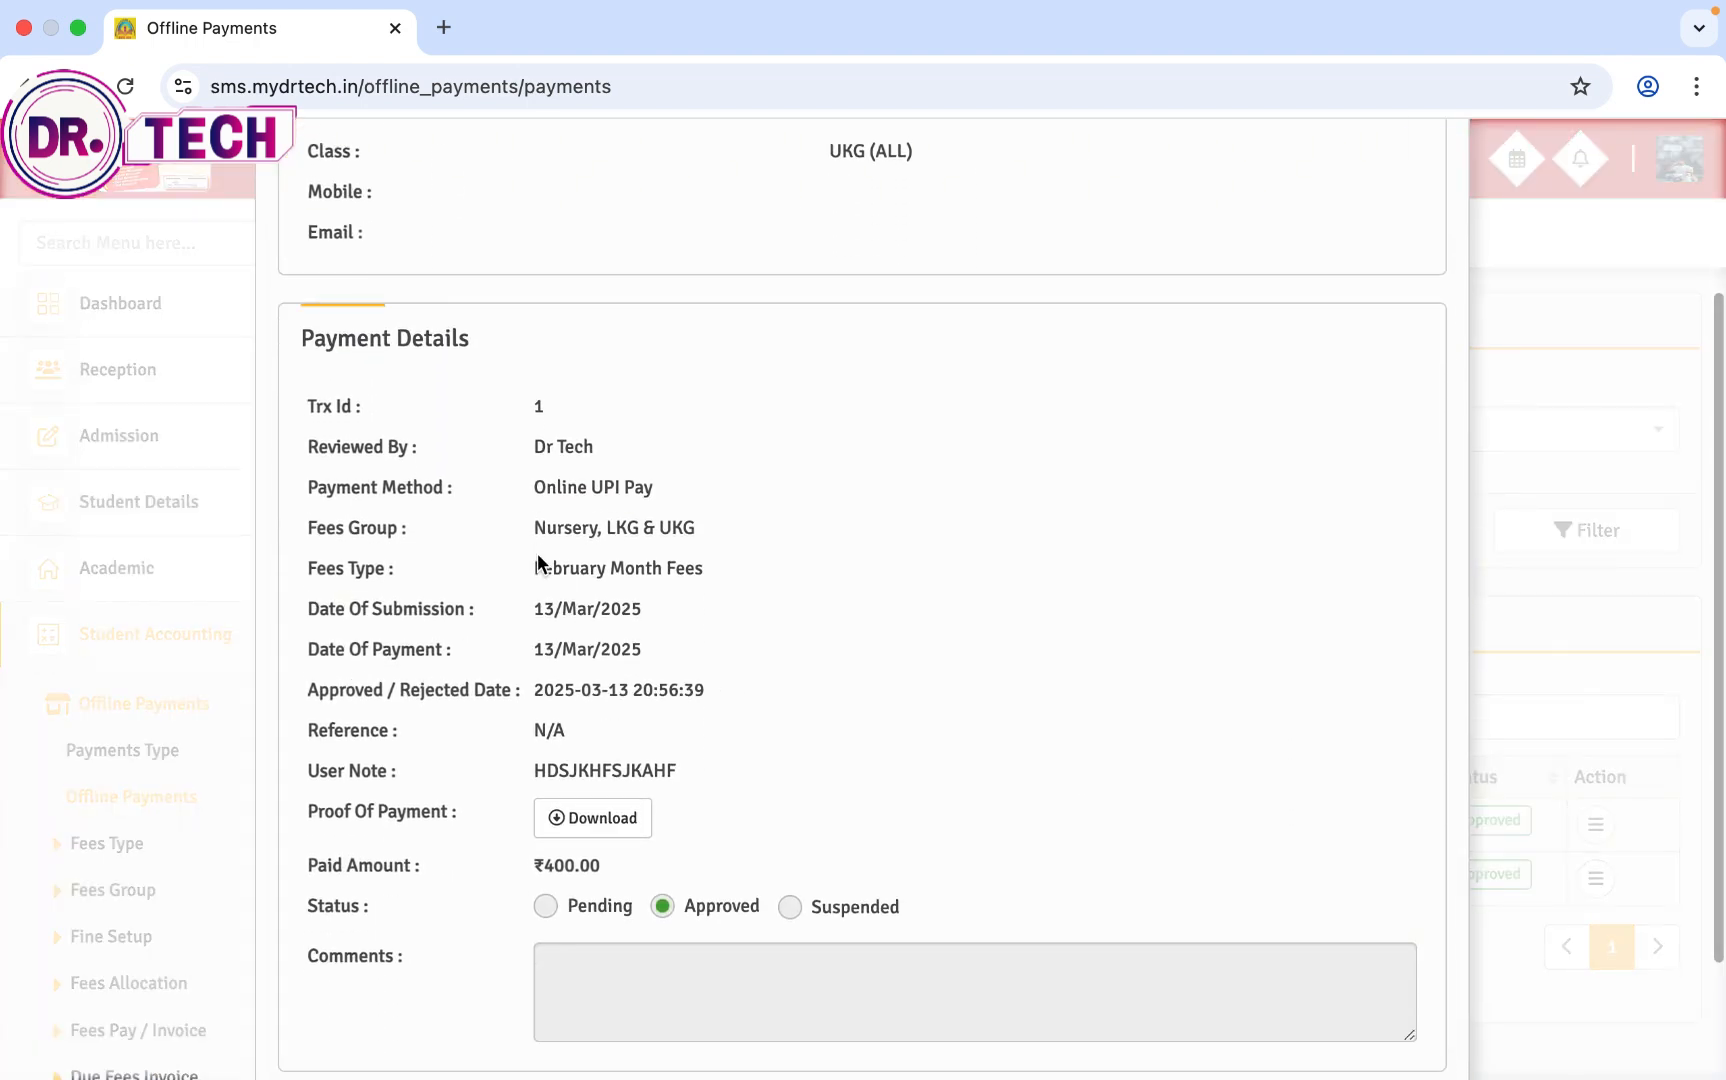
scroll(744, 528, down, 1)
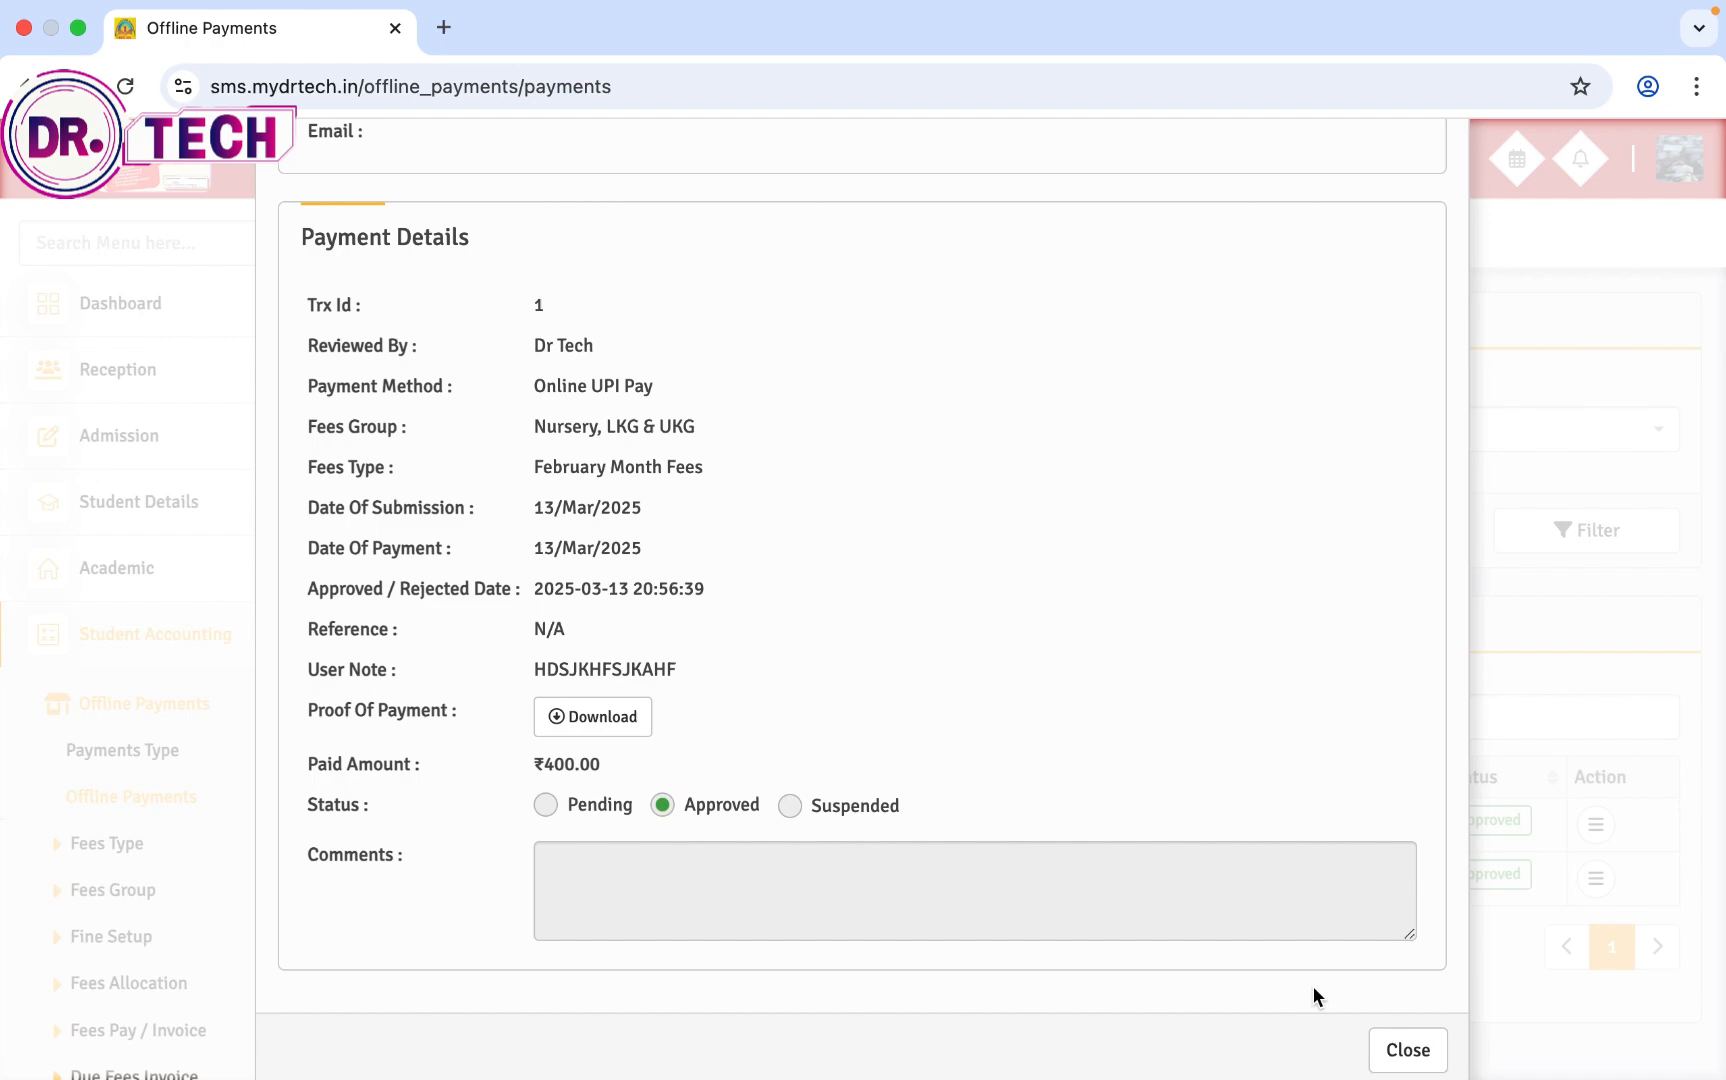
click(1412, 1050)
Add a fees type named Exam fees without a description and check it in the fees type list
click(143, 841)
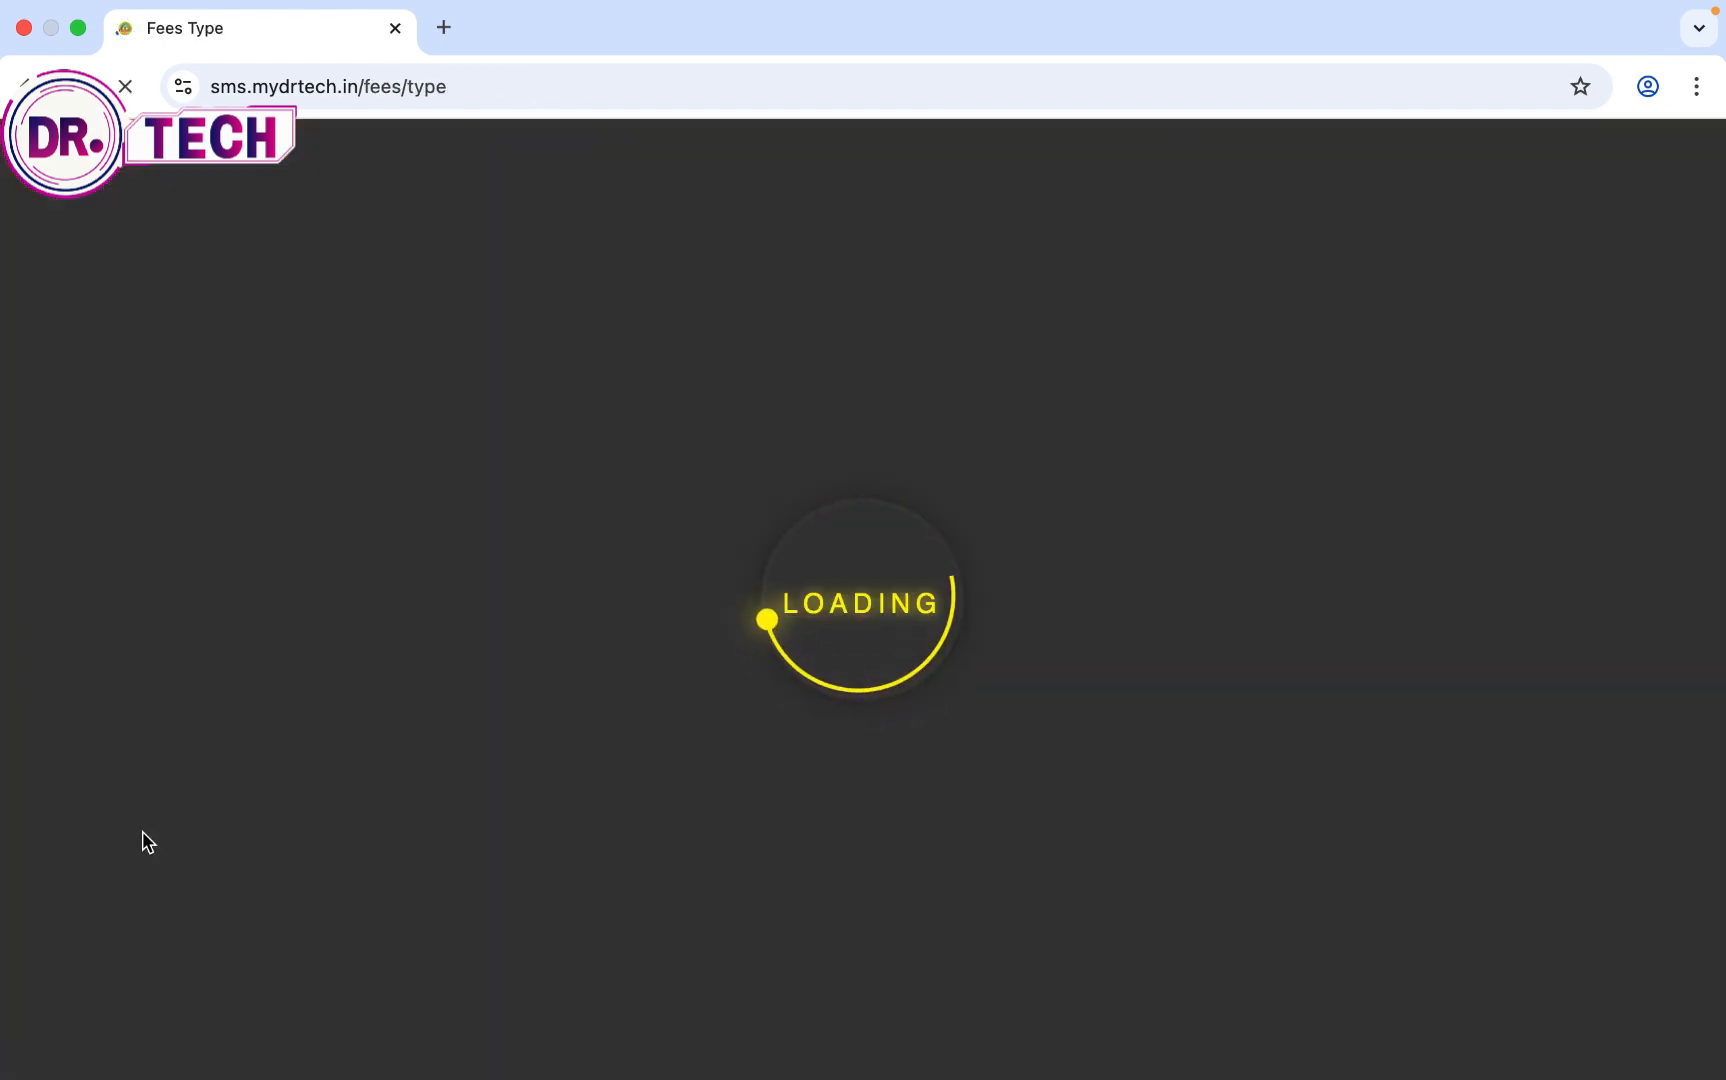
scroll(562, 668, down, 3)
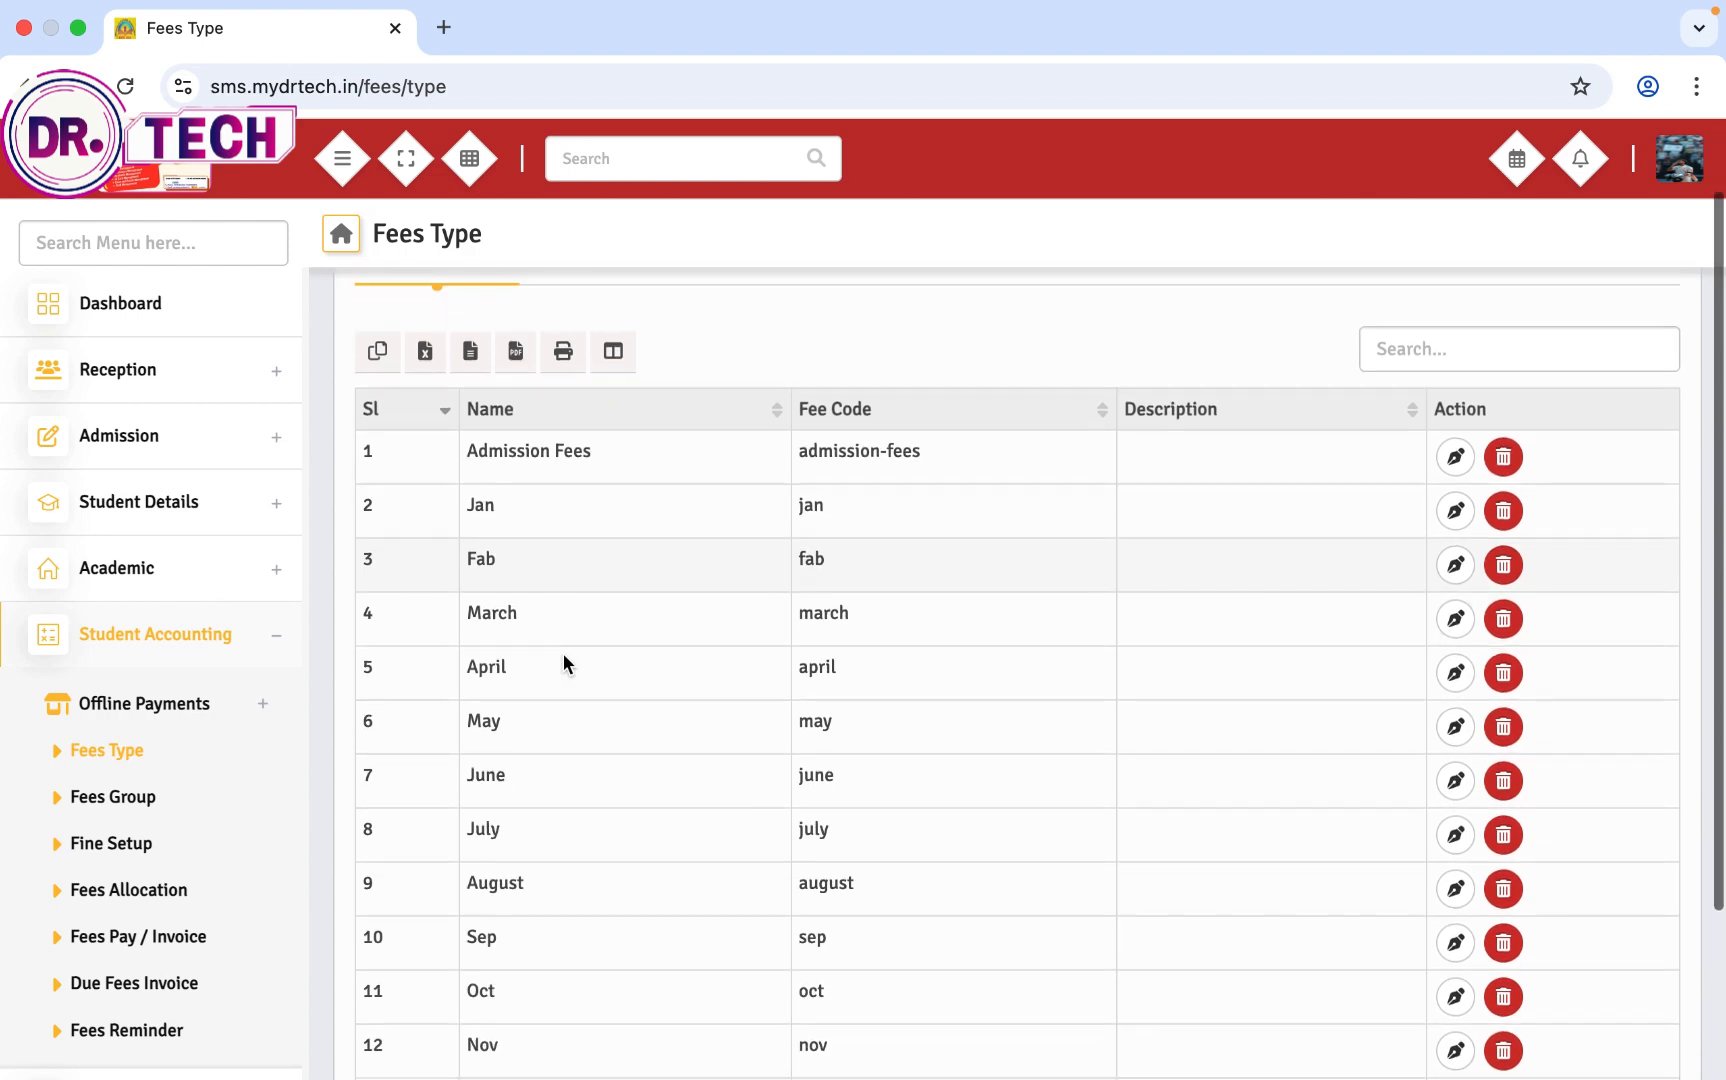
scroll(564, 663, up, 2)
scroll(564, 663, up, 2)
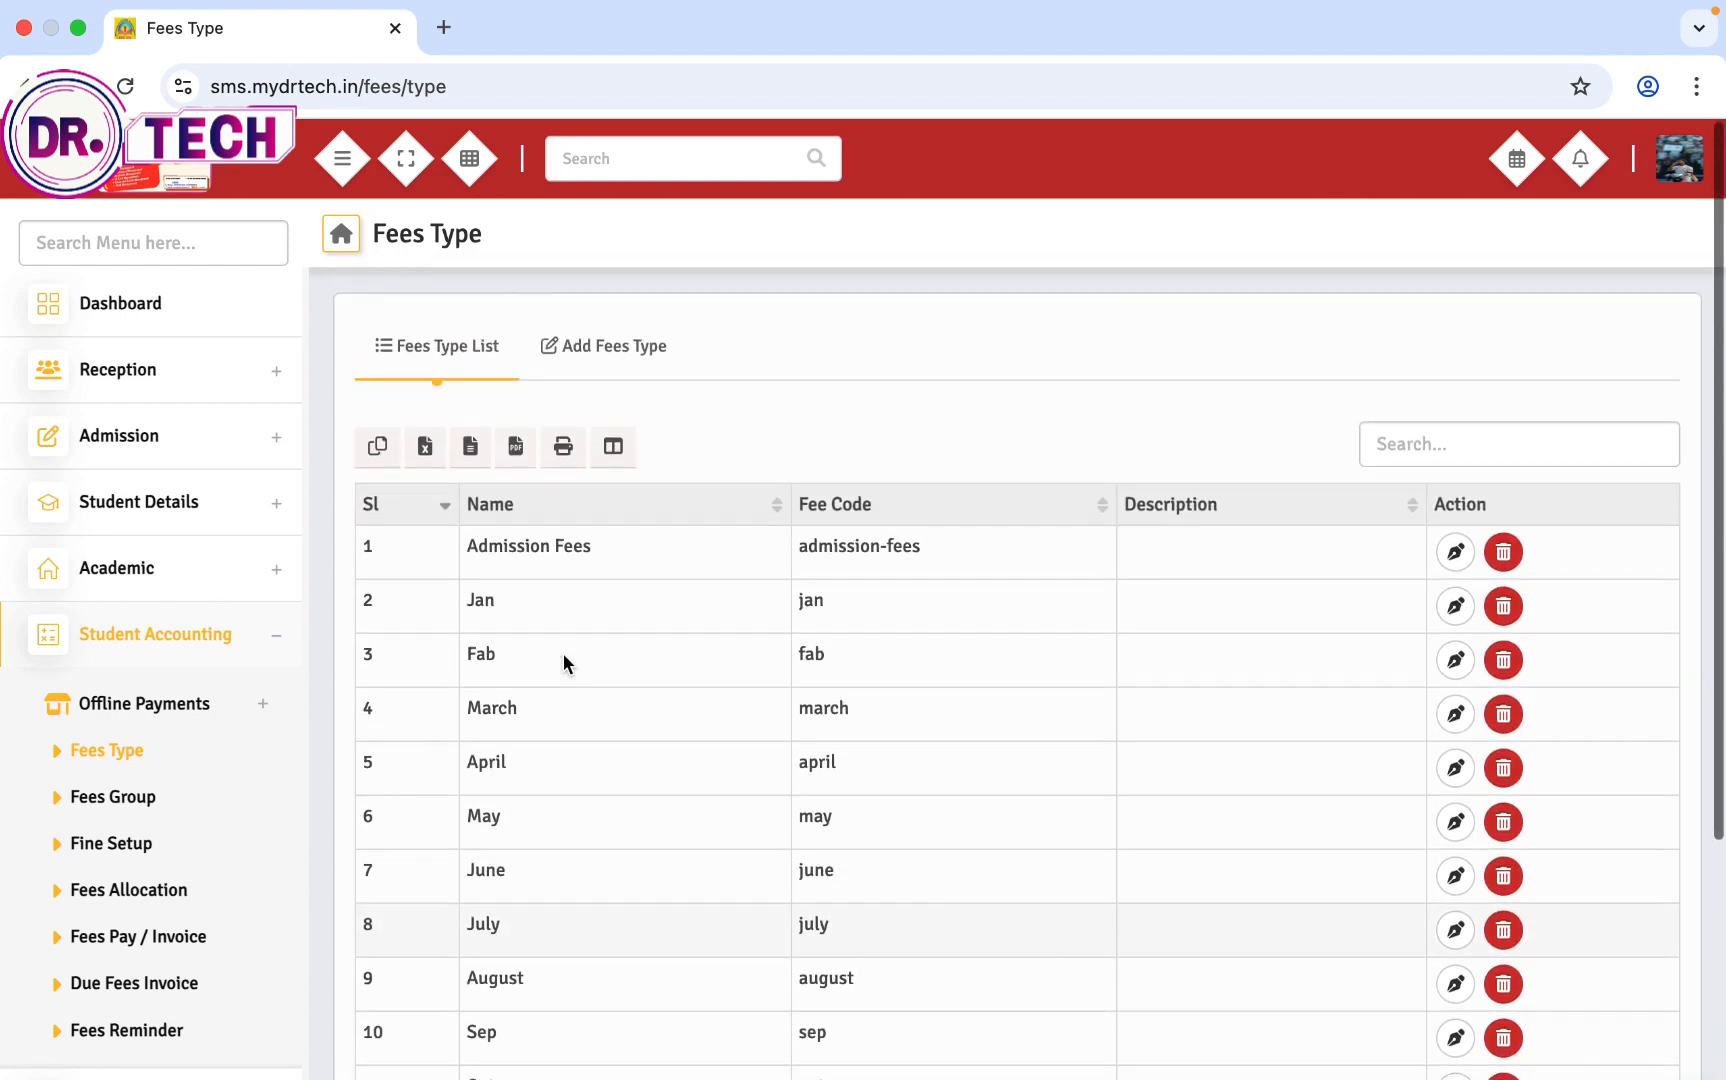
click(583, 352)
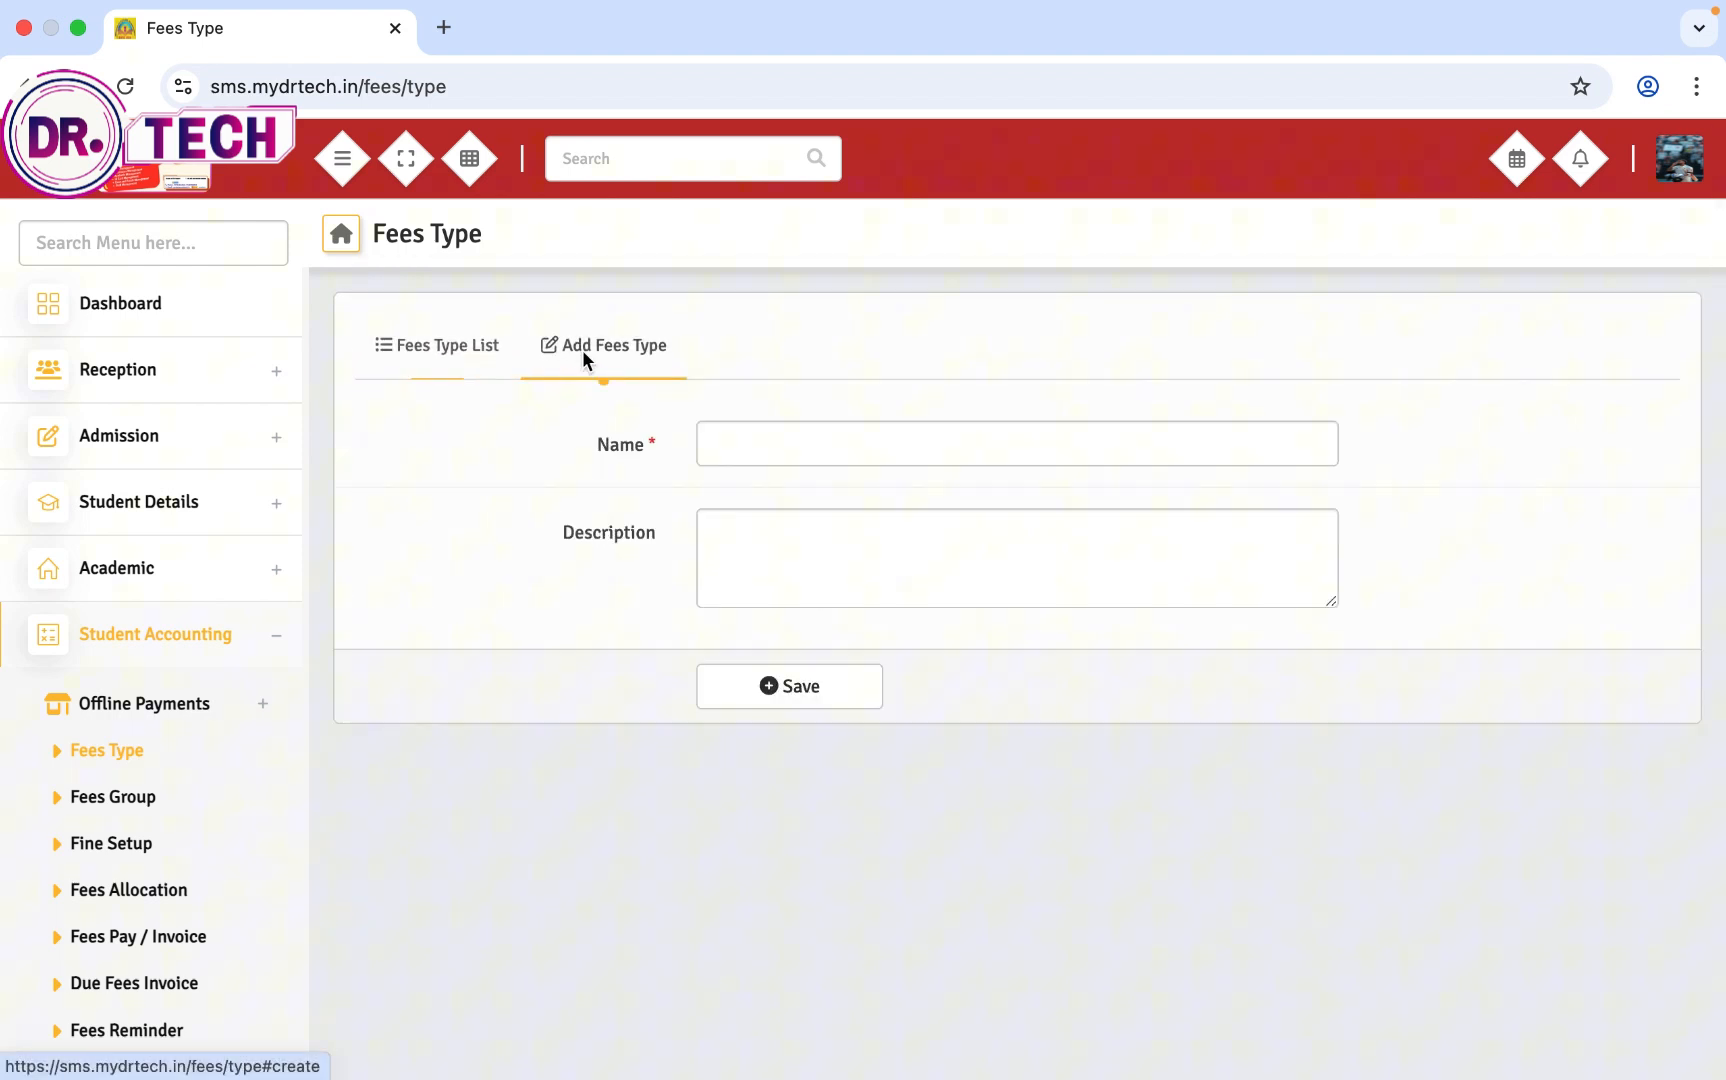
click(813, 445)
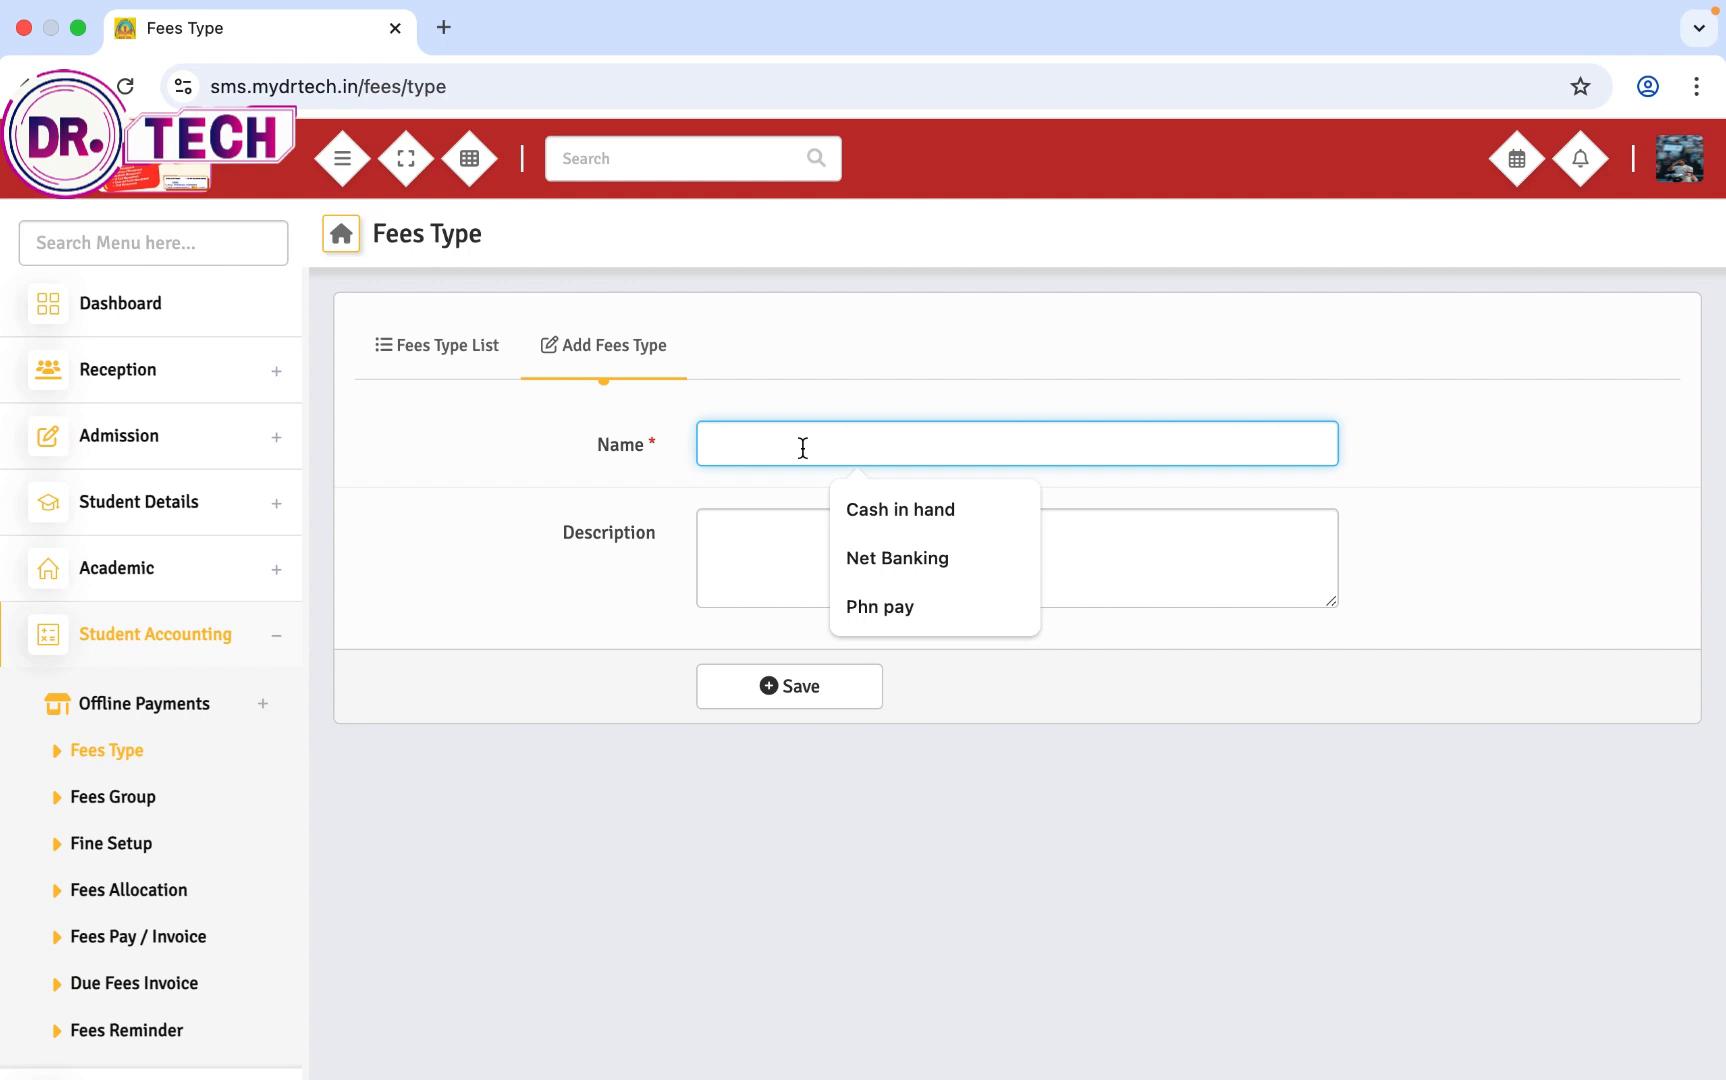
text(Exam fees)
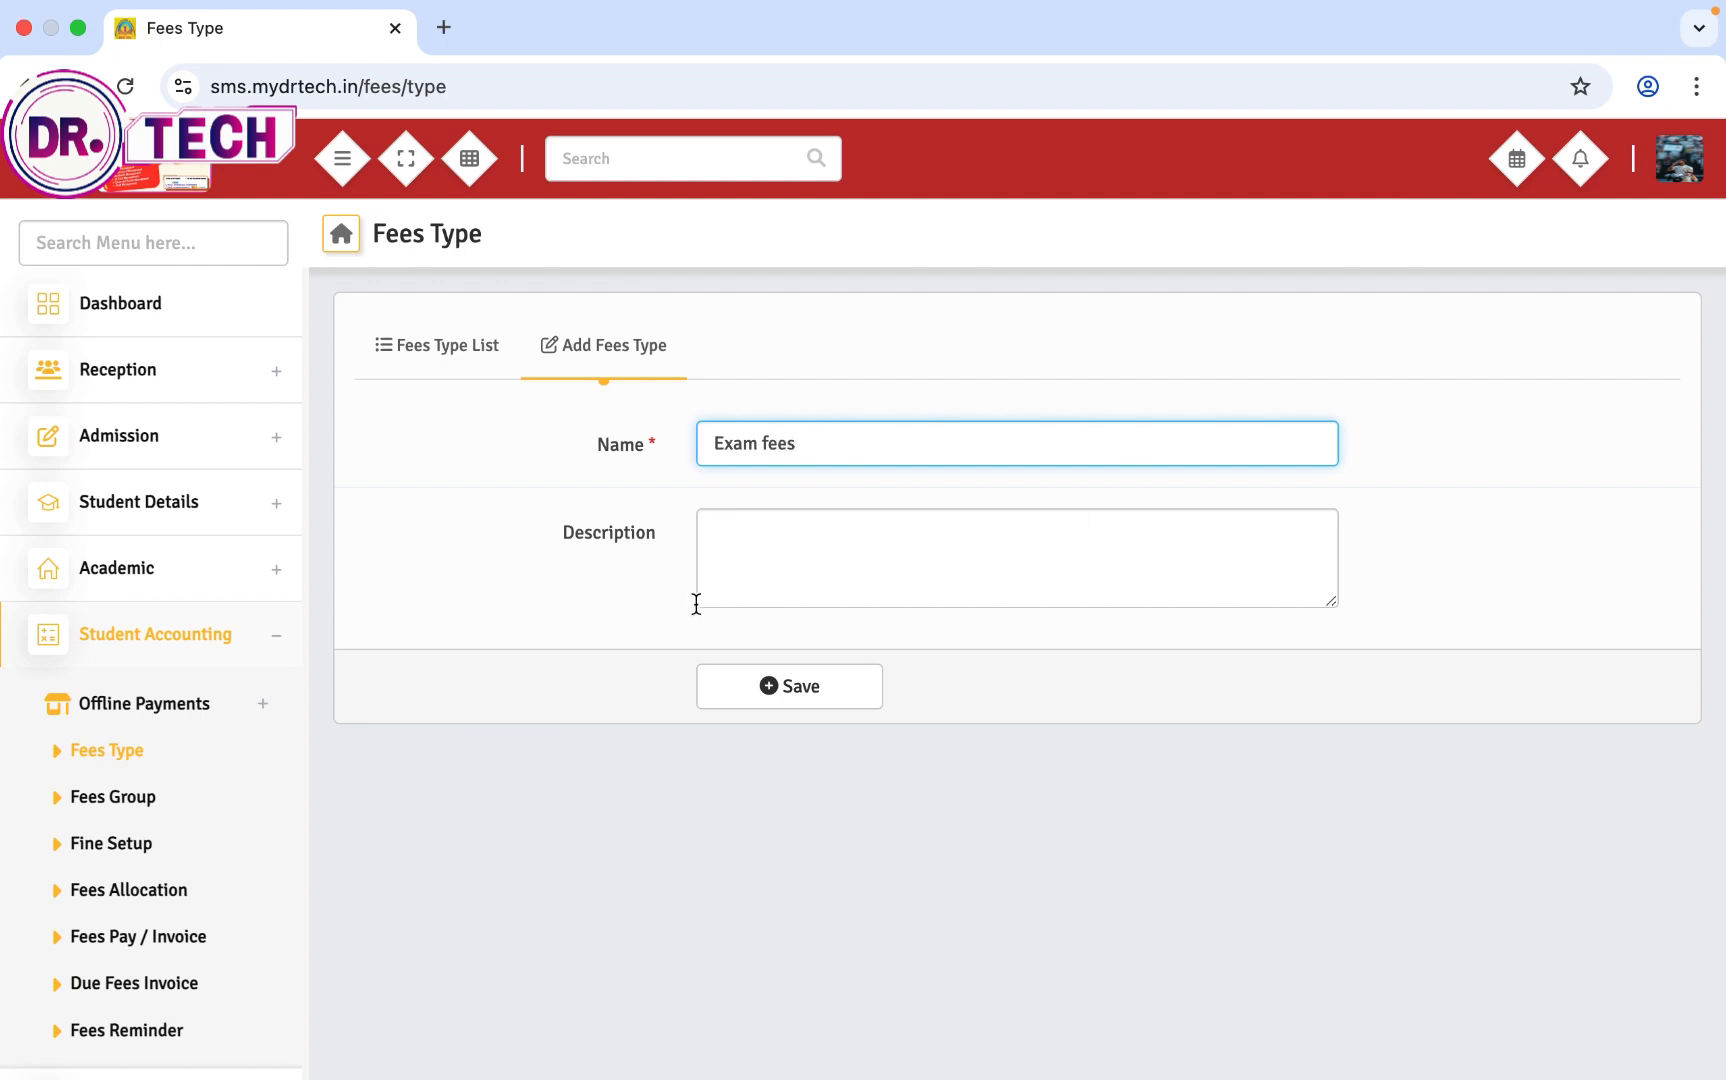
click(792, 542)
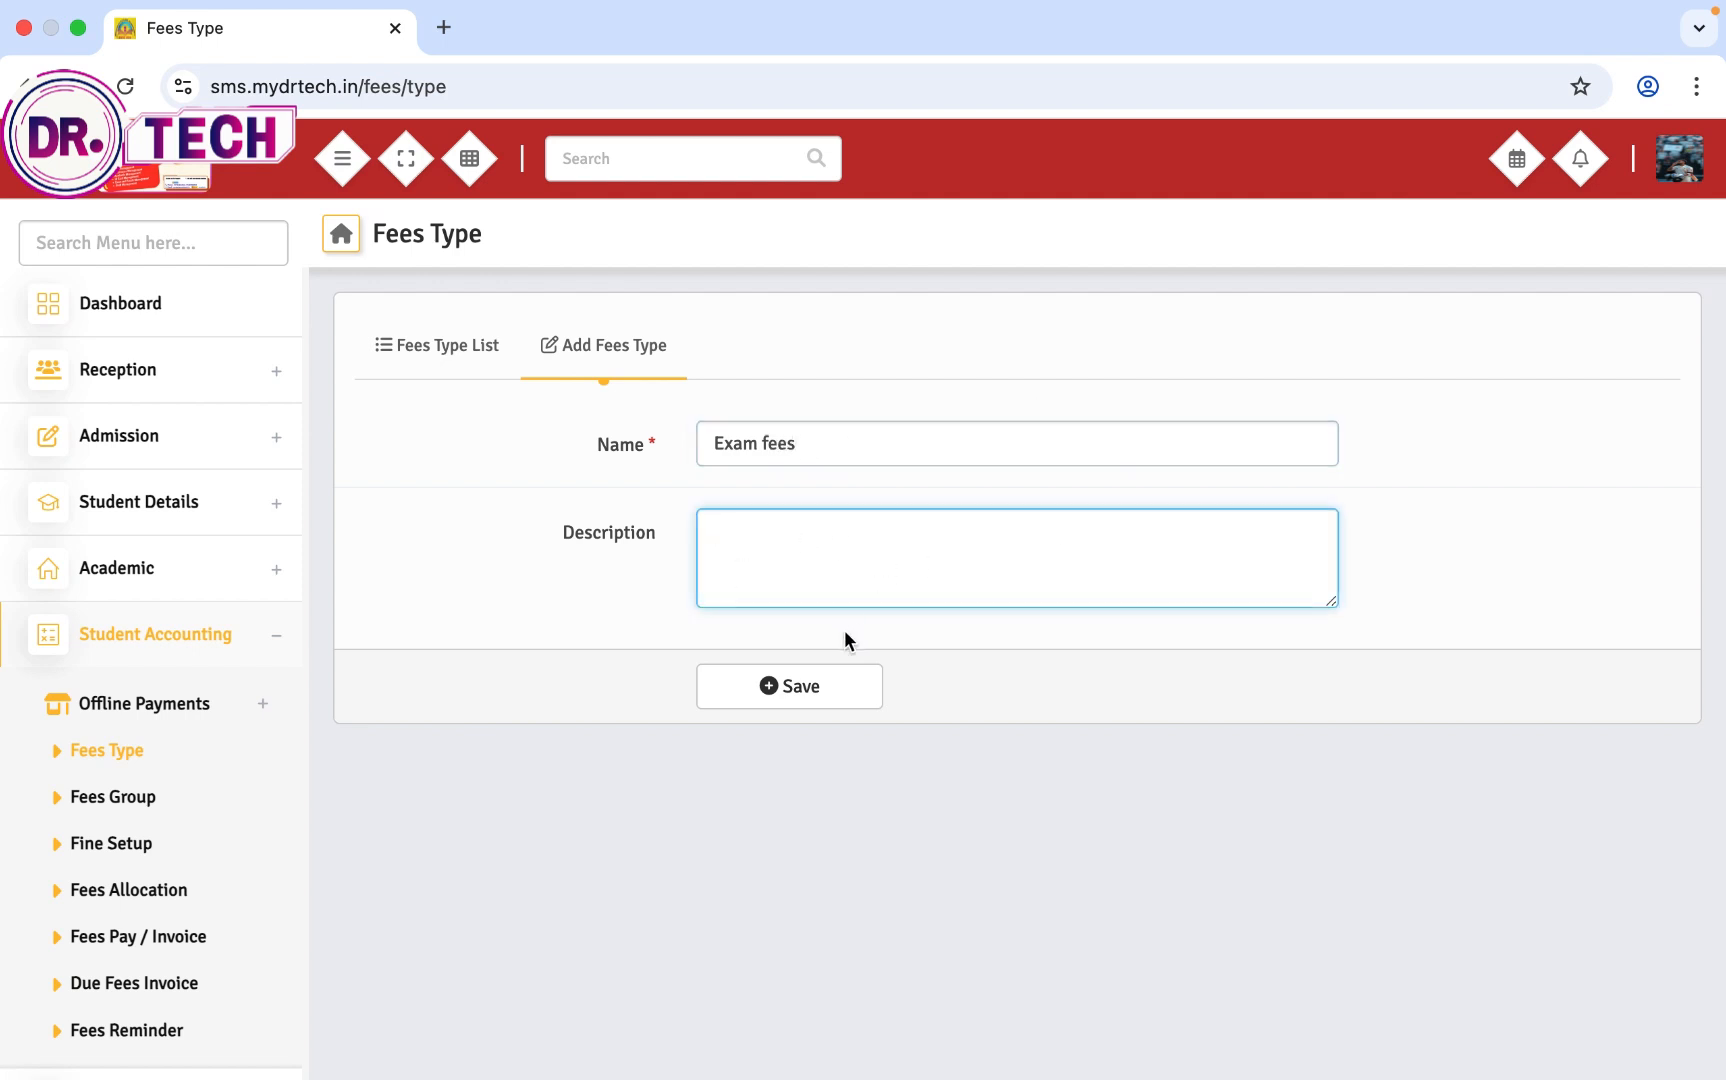
click(829, 692)
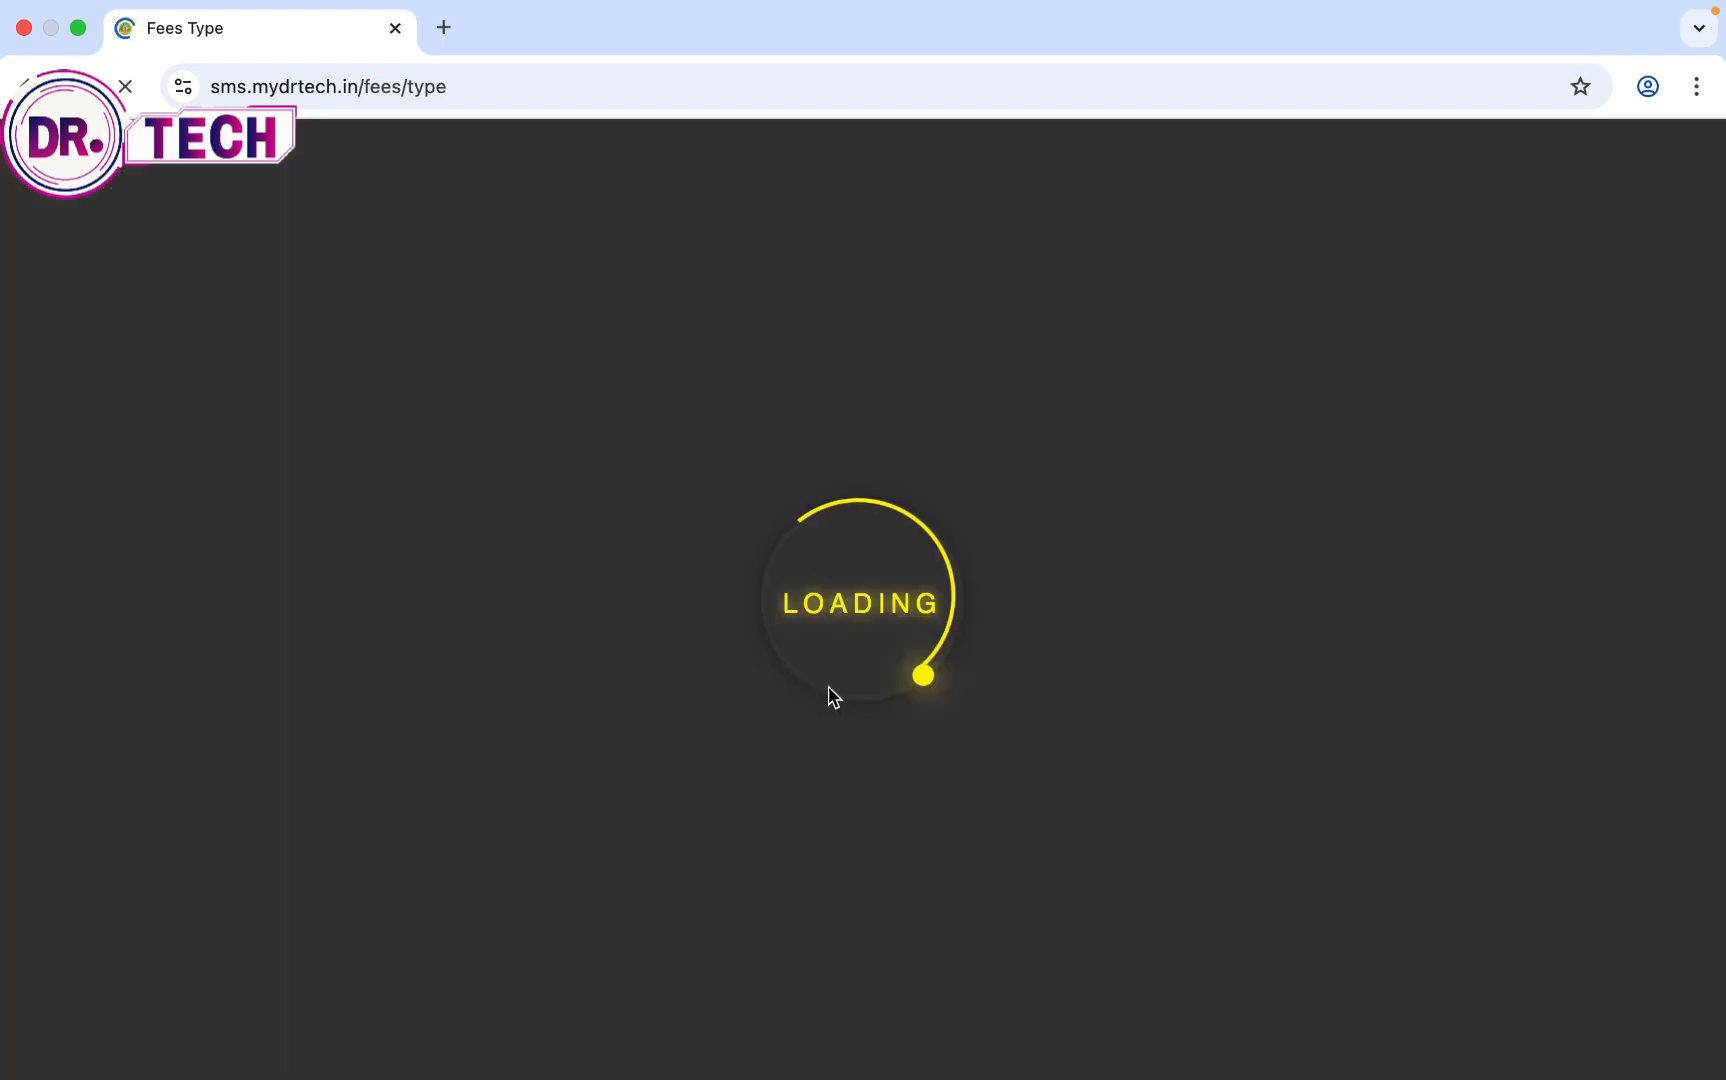
scroll(964, 680, down, 4)
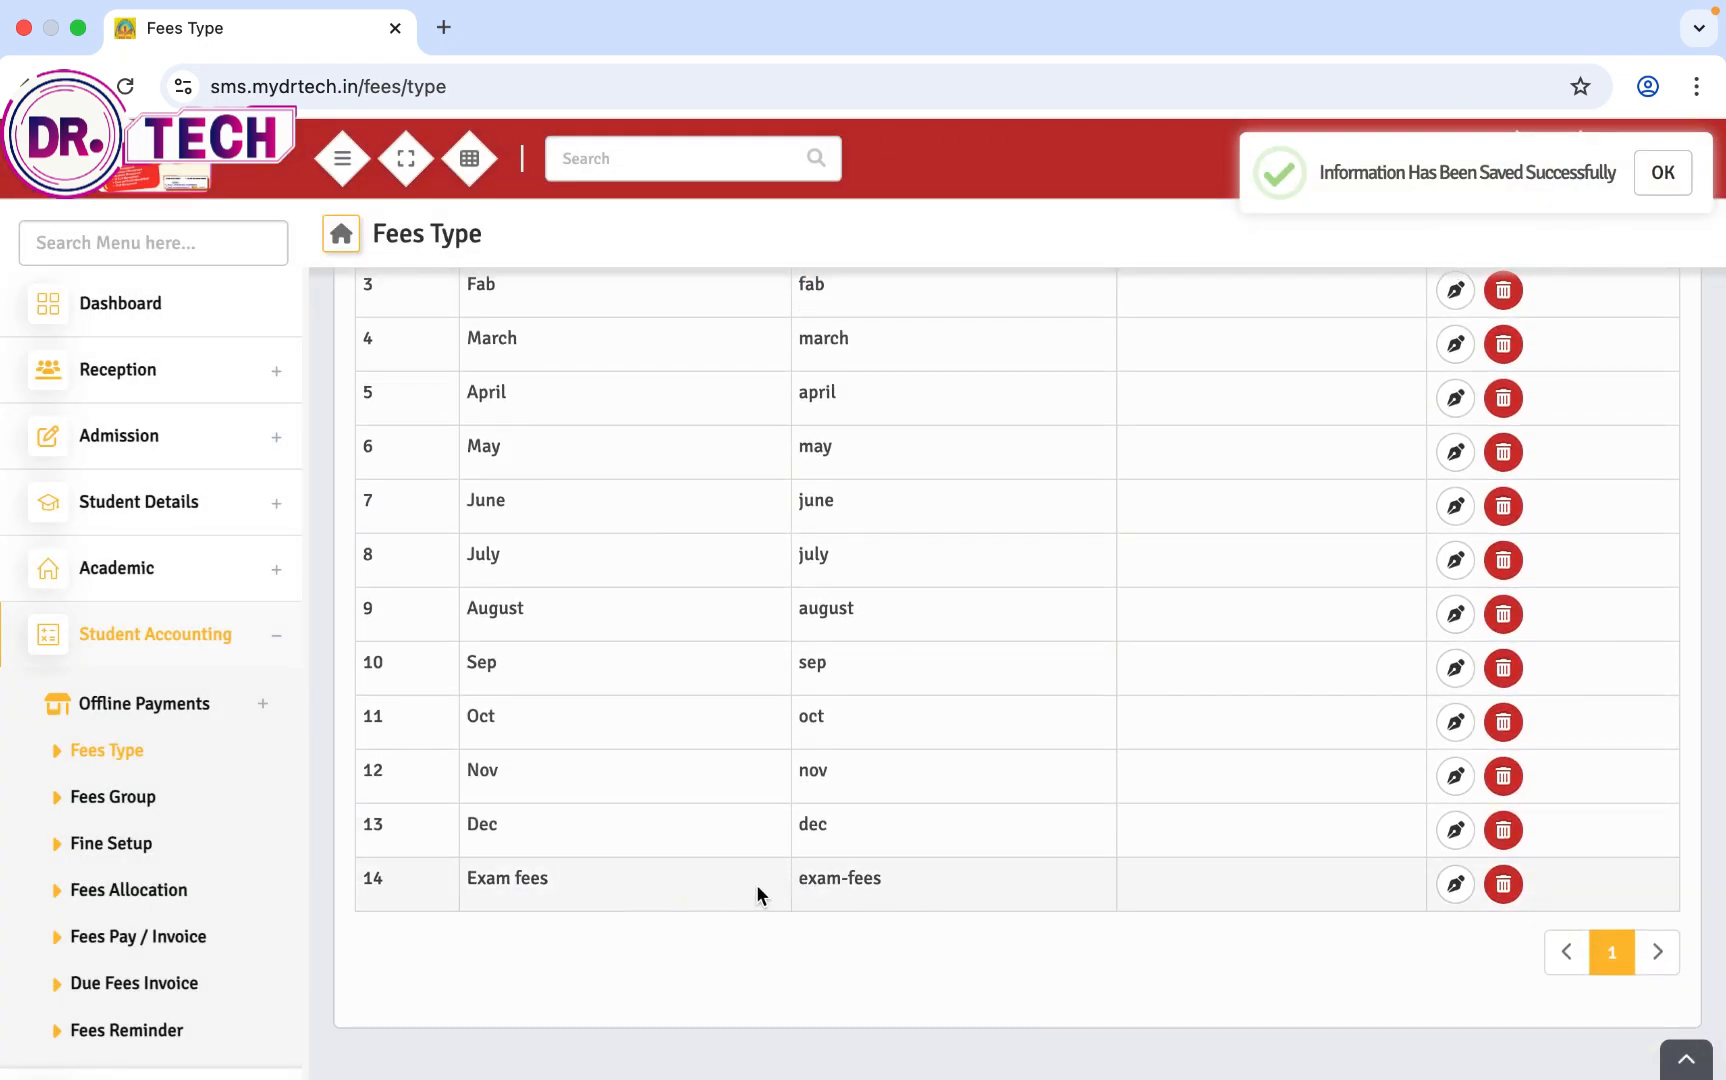
scroll(943, 723, up, 3)
scroll(943, 711, down, 2)
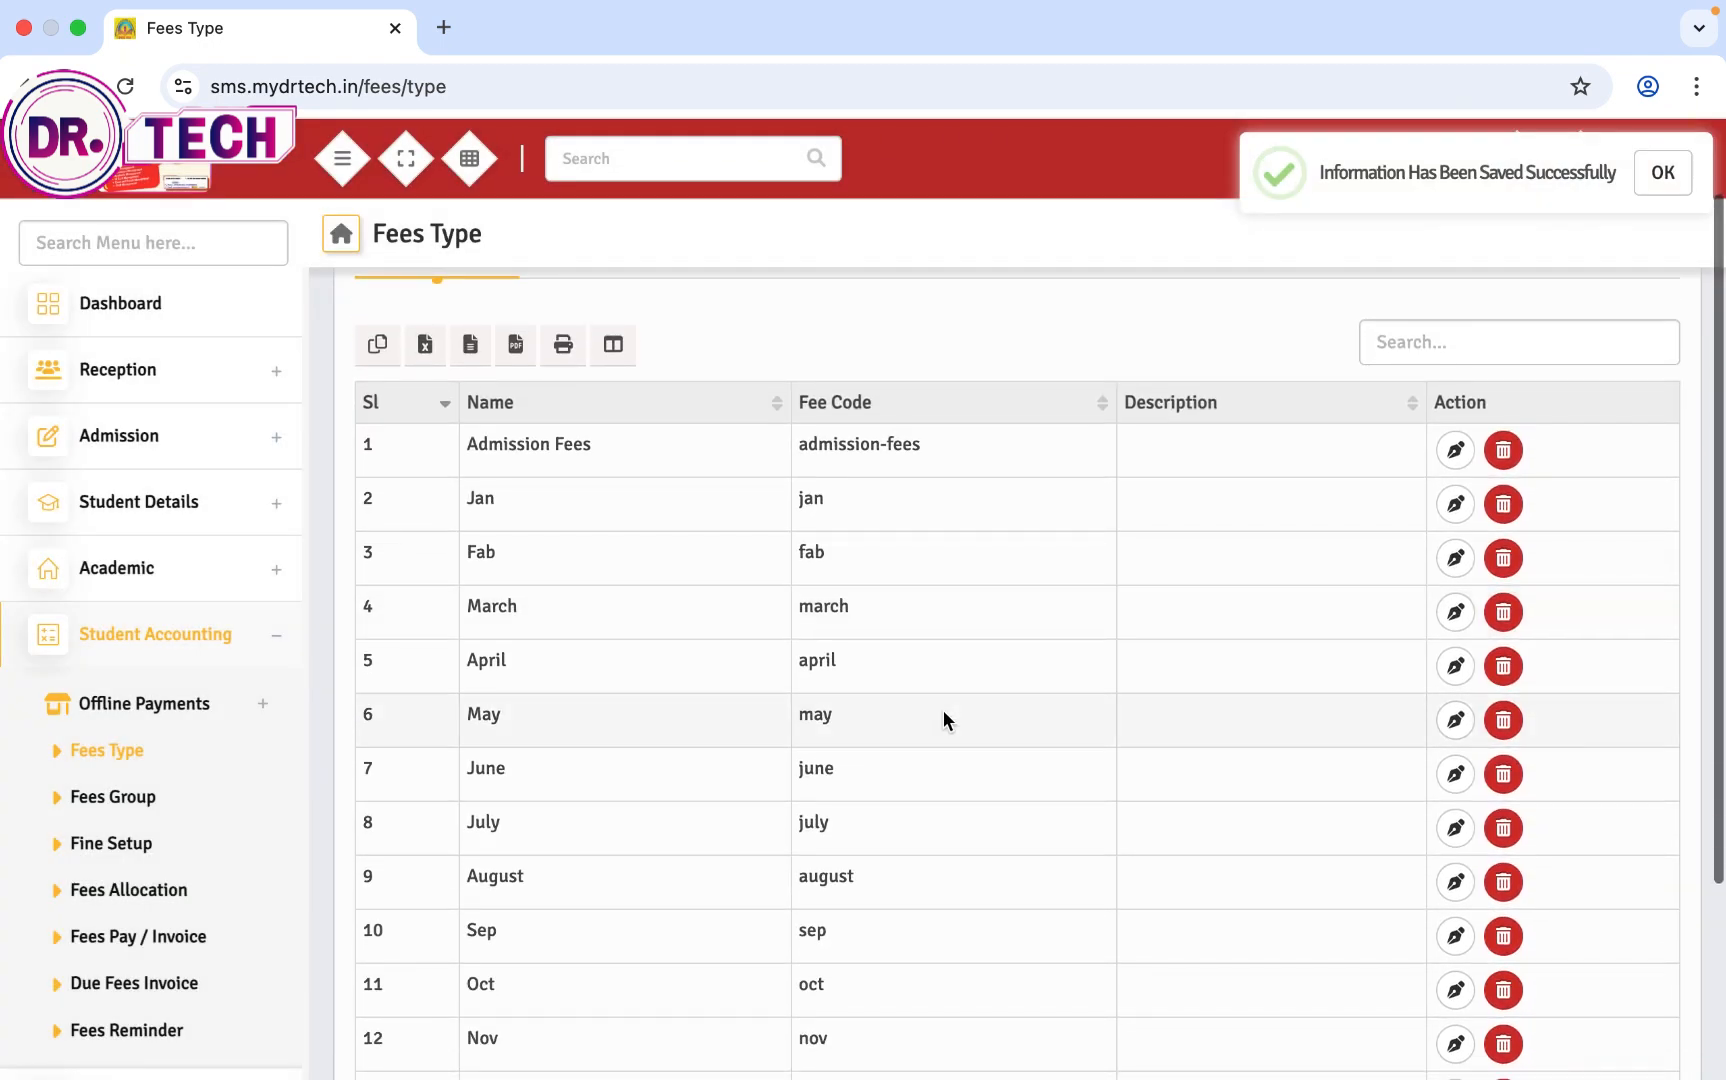
Start a new fees group and set its Exam fees amount to 500
click(137, 814)
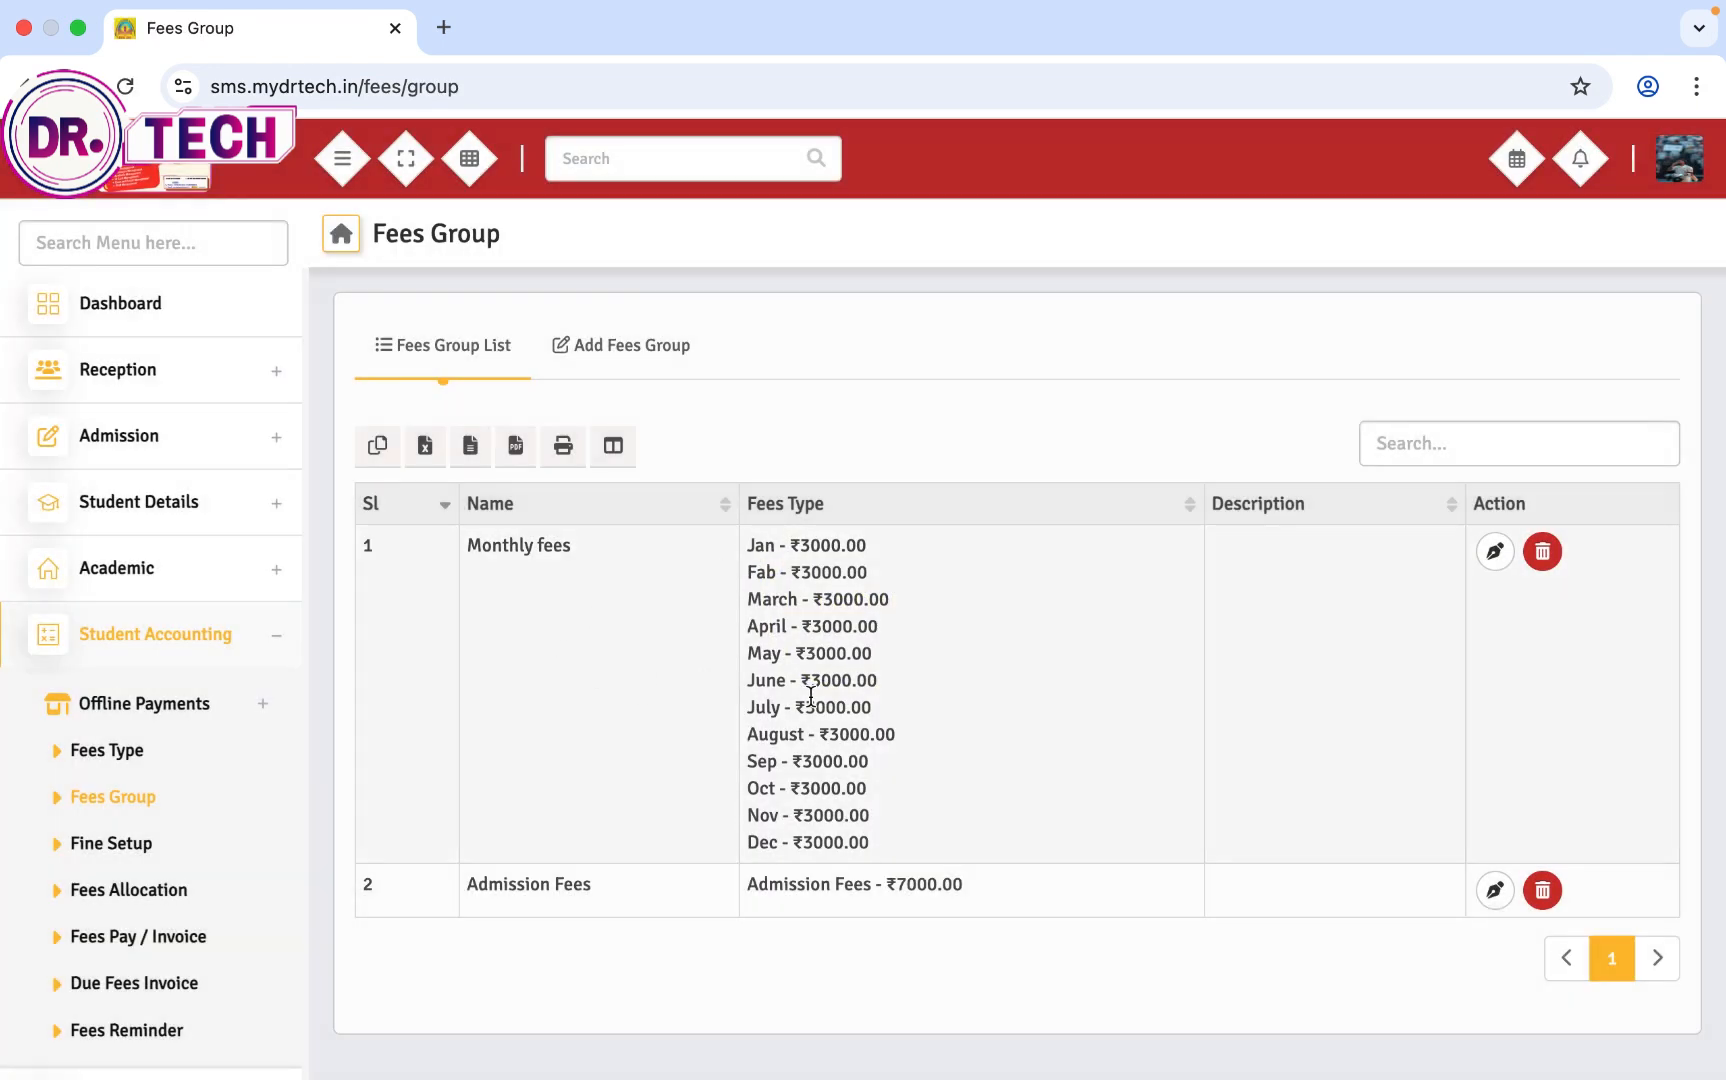
click(616, 346)
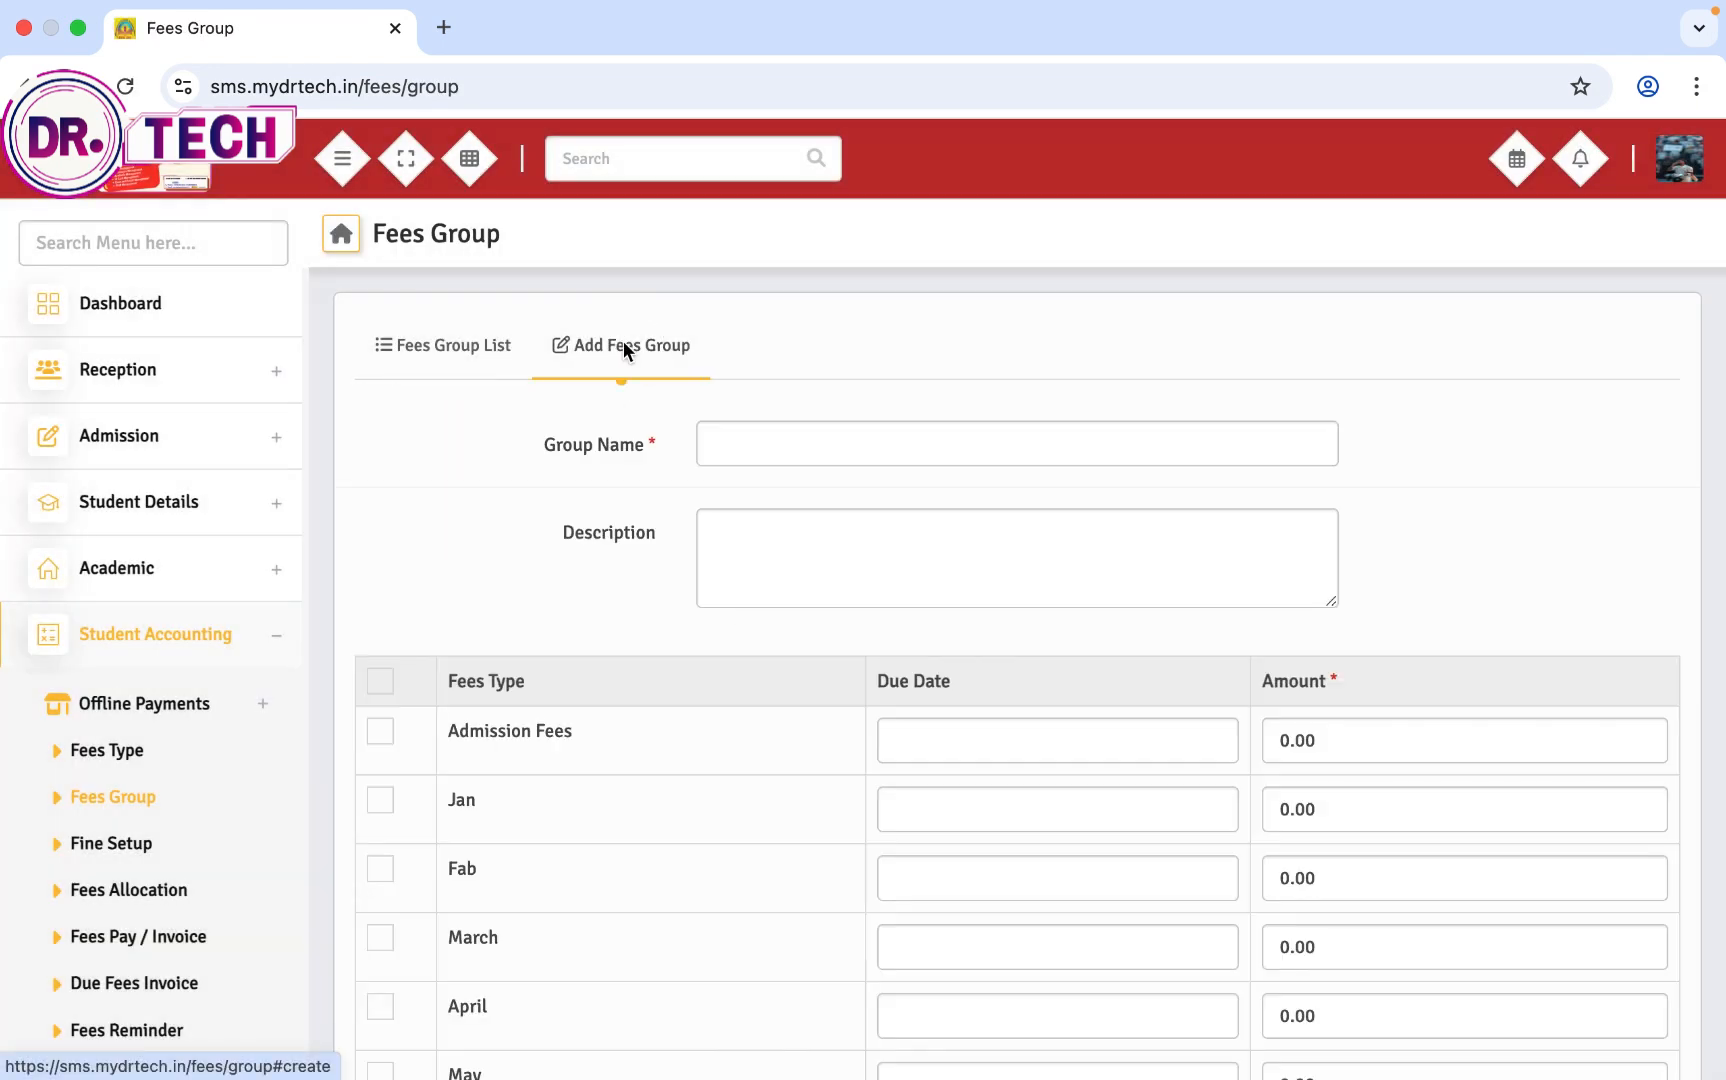
scroll(522, 855, down, 8)
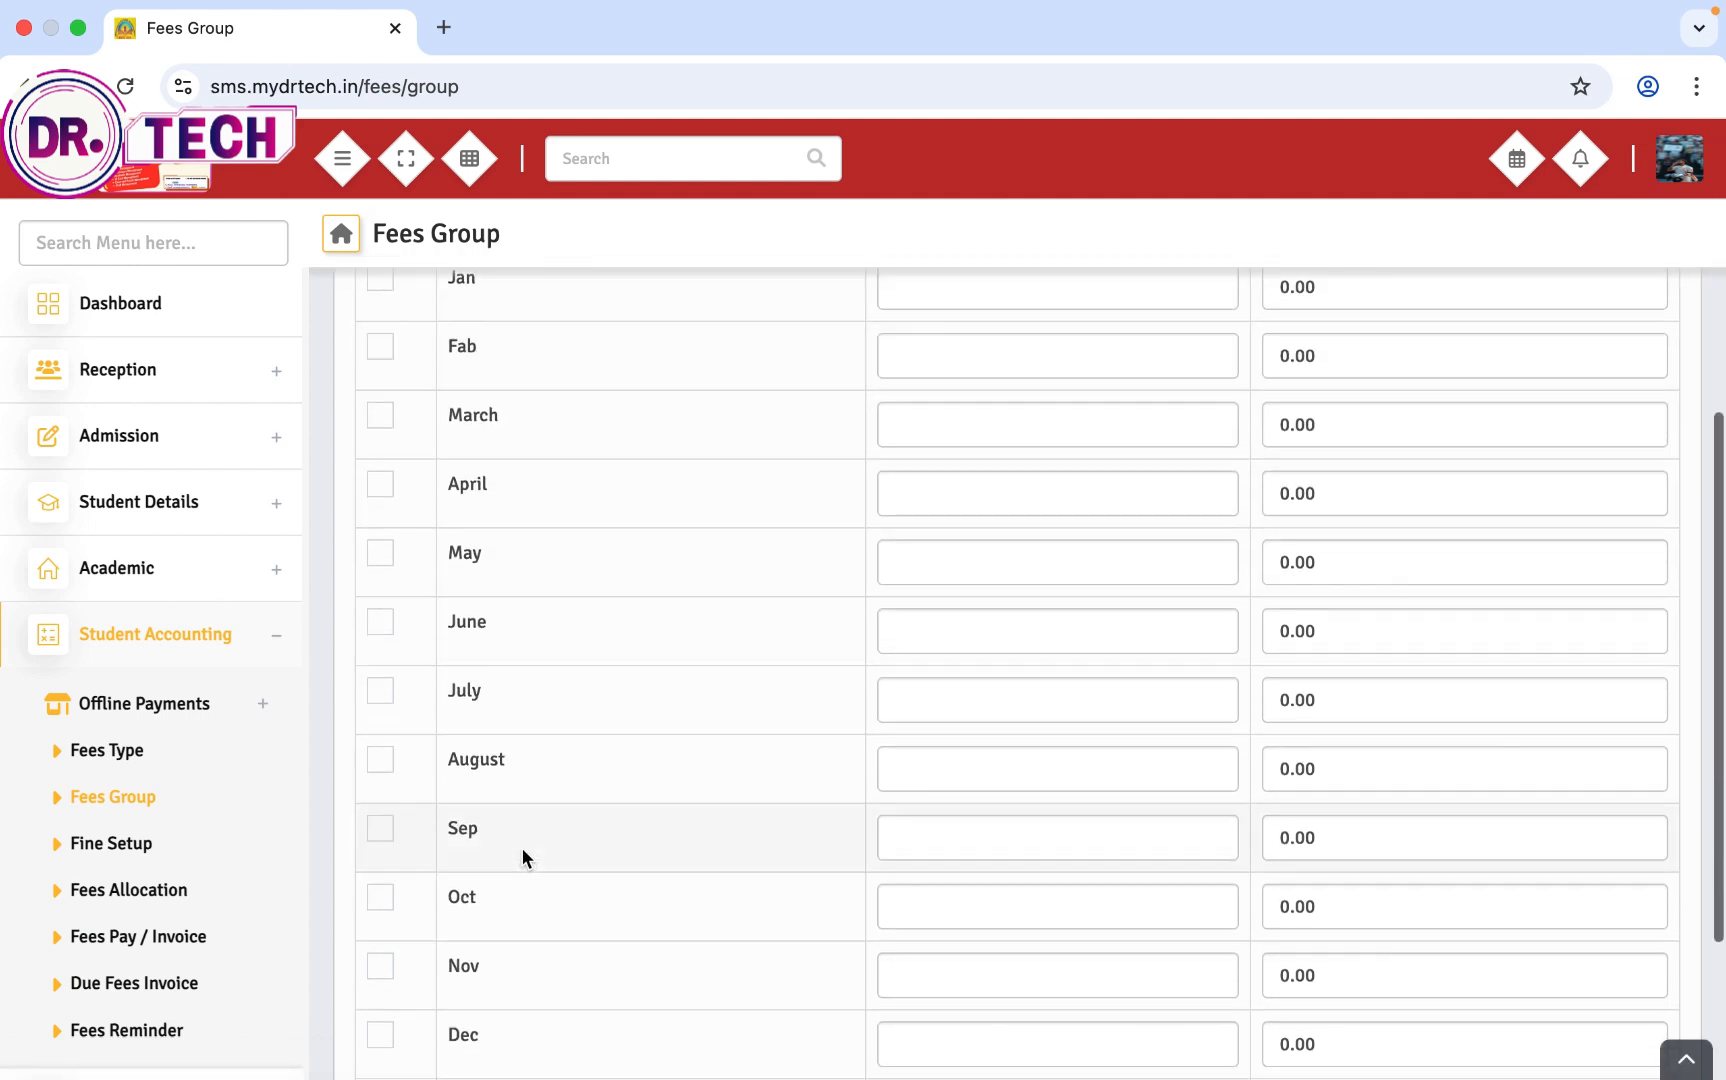
click(1334, 872)
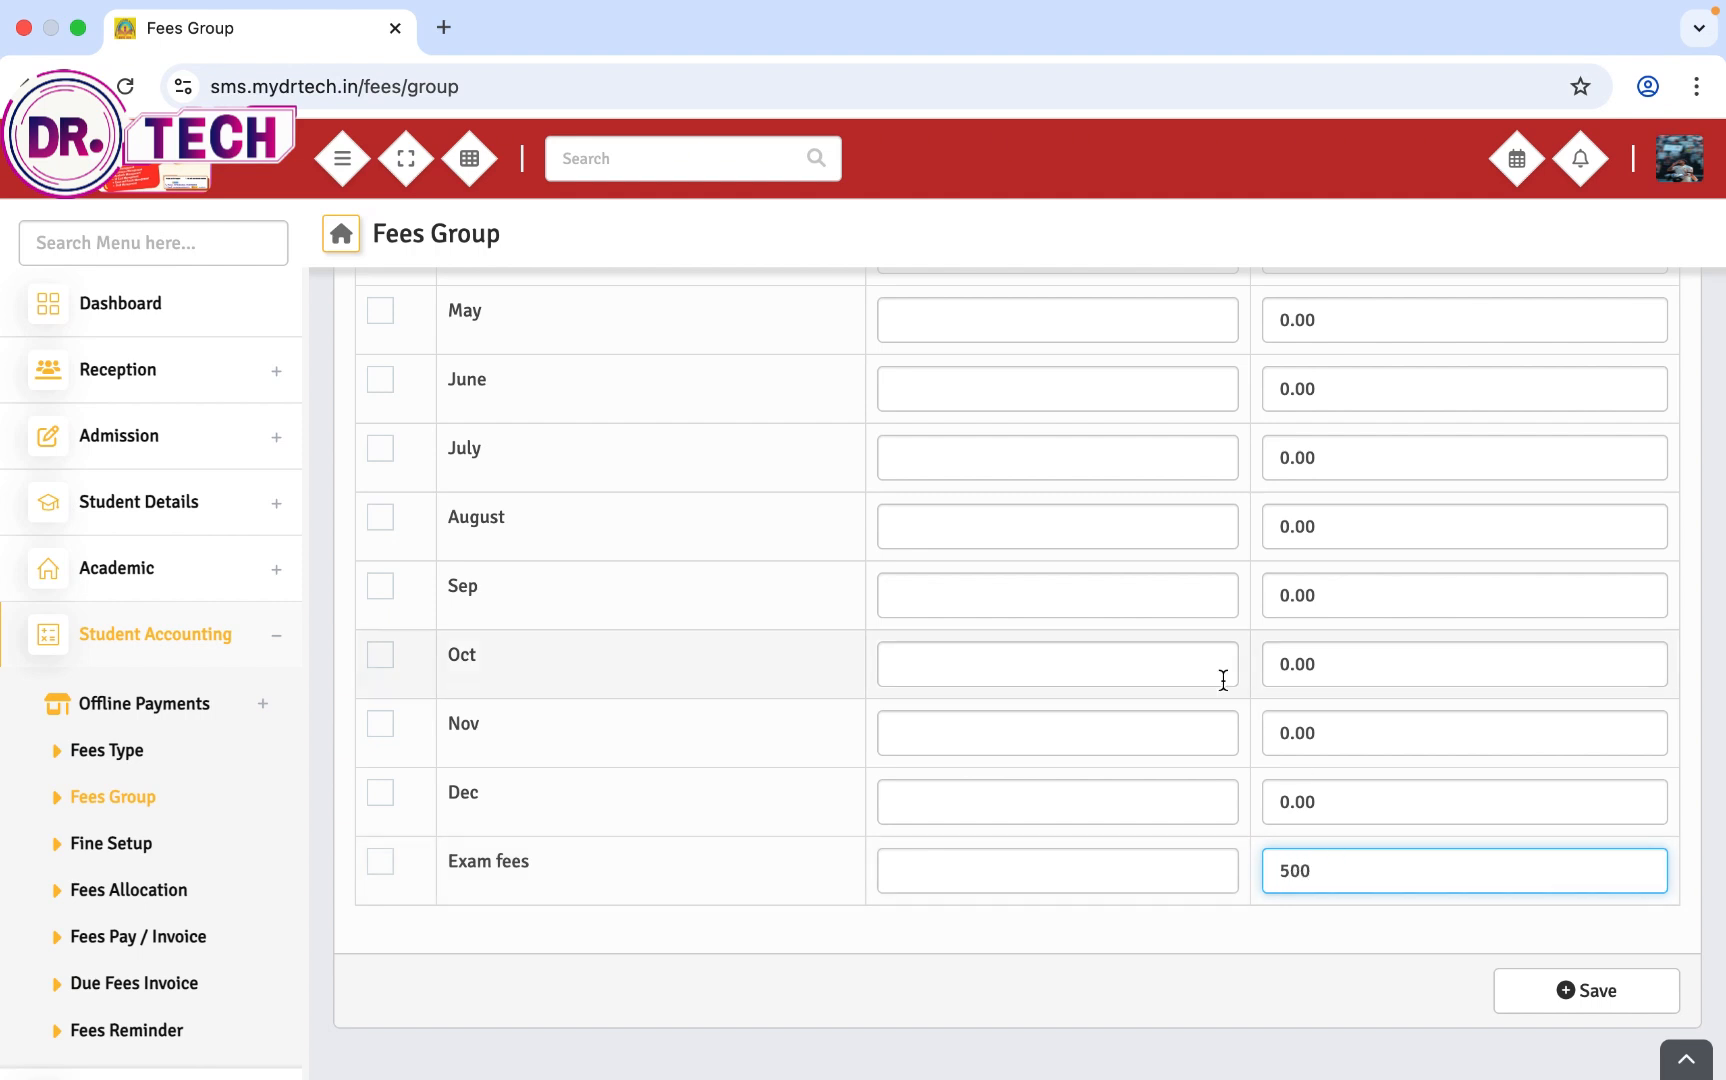
Name the new fees group Exam, include the Exam fees type in it and save the group
scroll(1222, 679, up, 10)
click(948, 456)
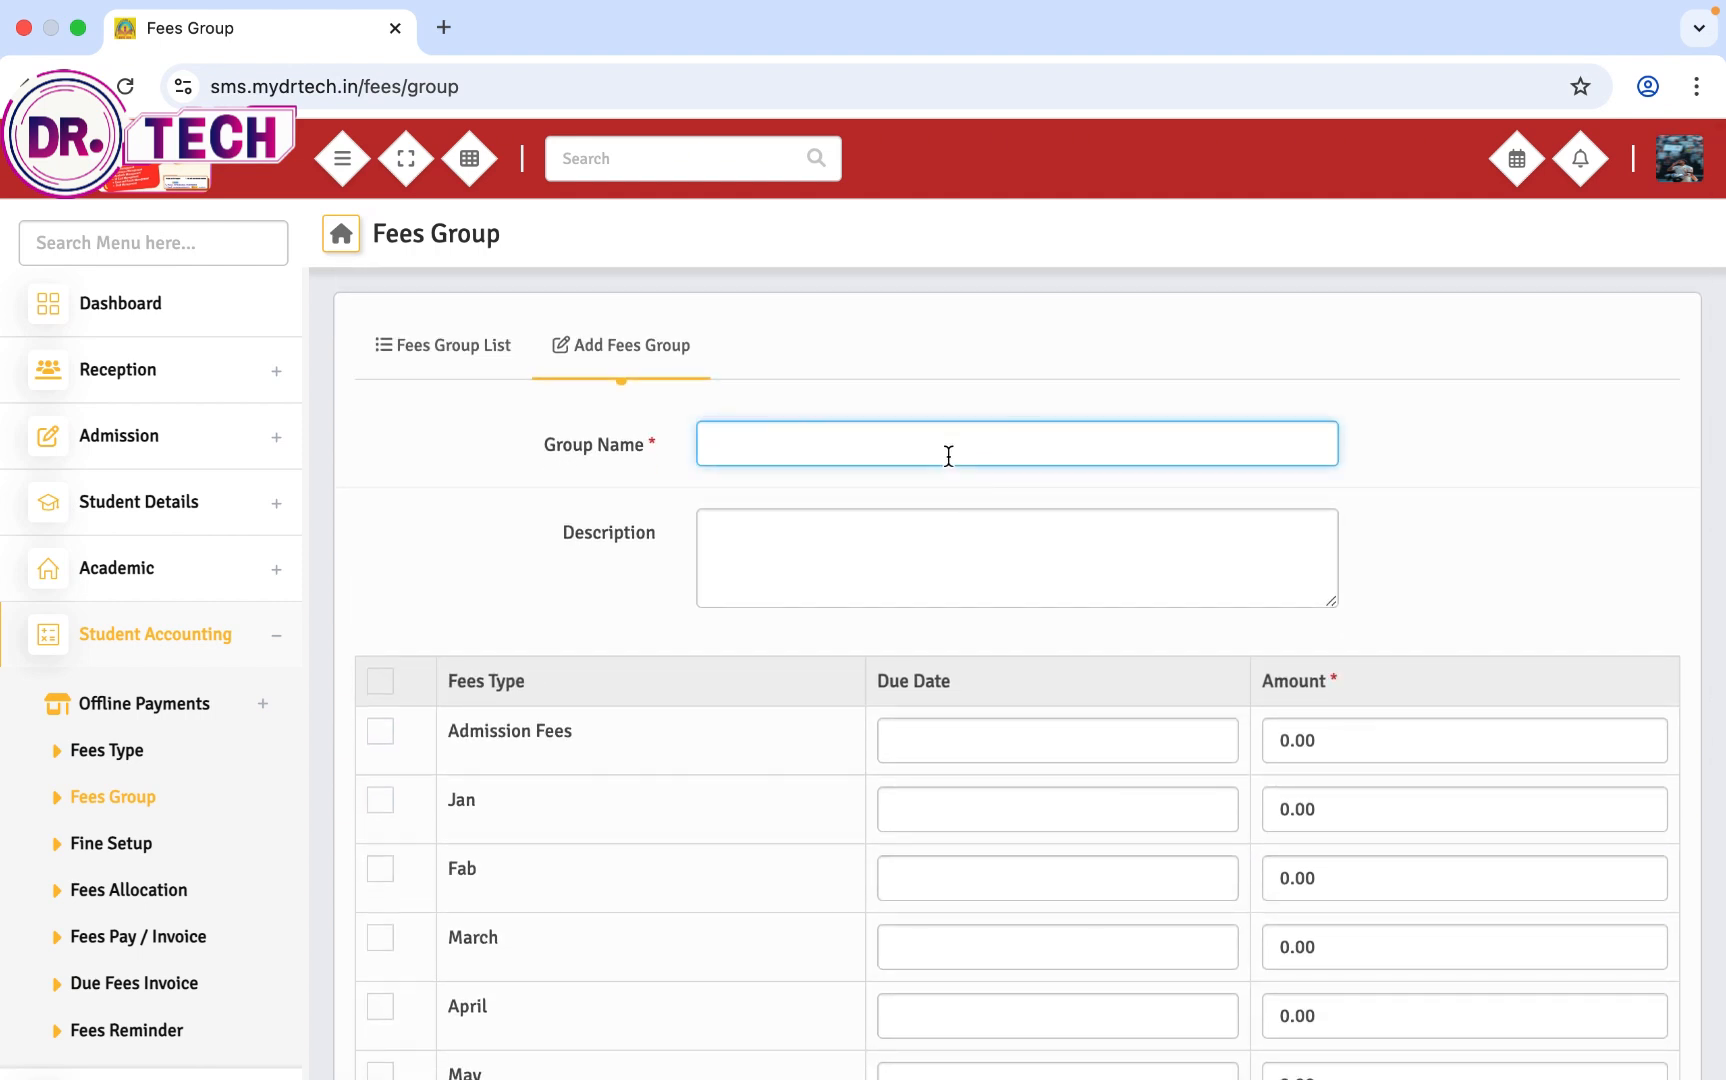
click(784, 570)
scroll(776, 585, down, 8)
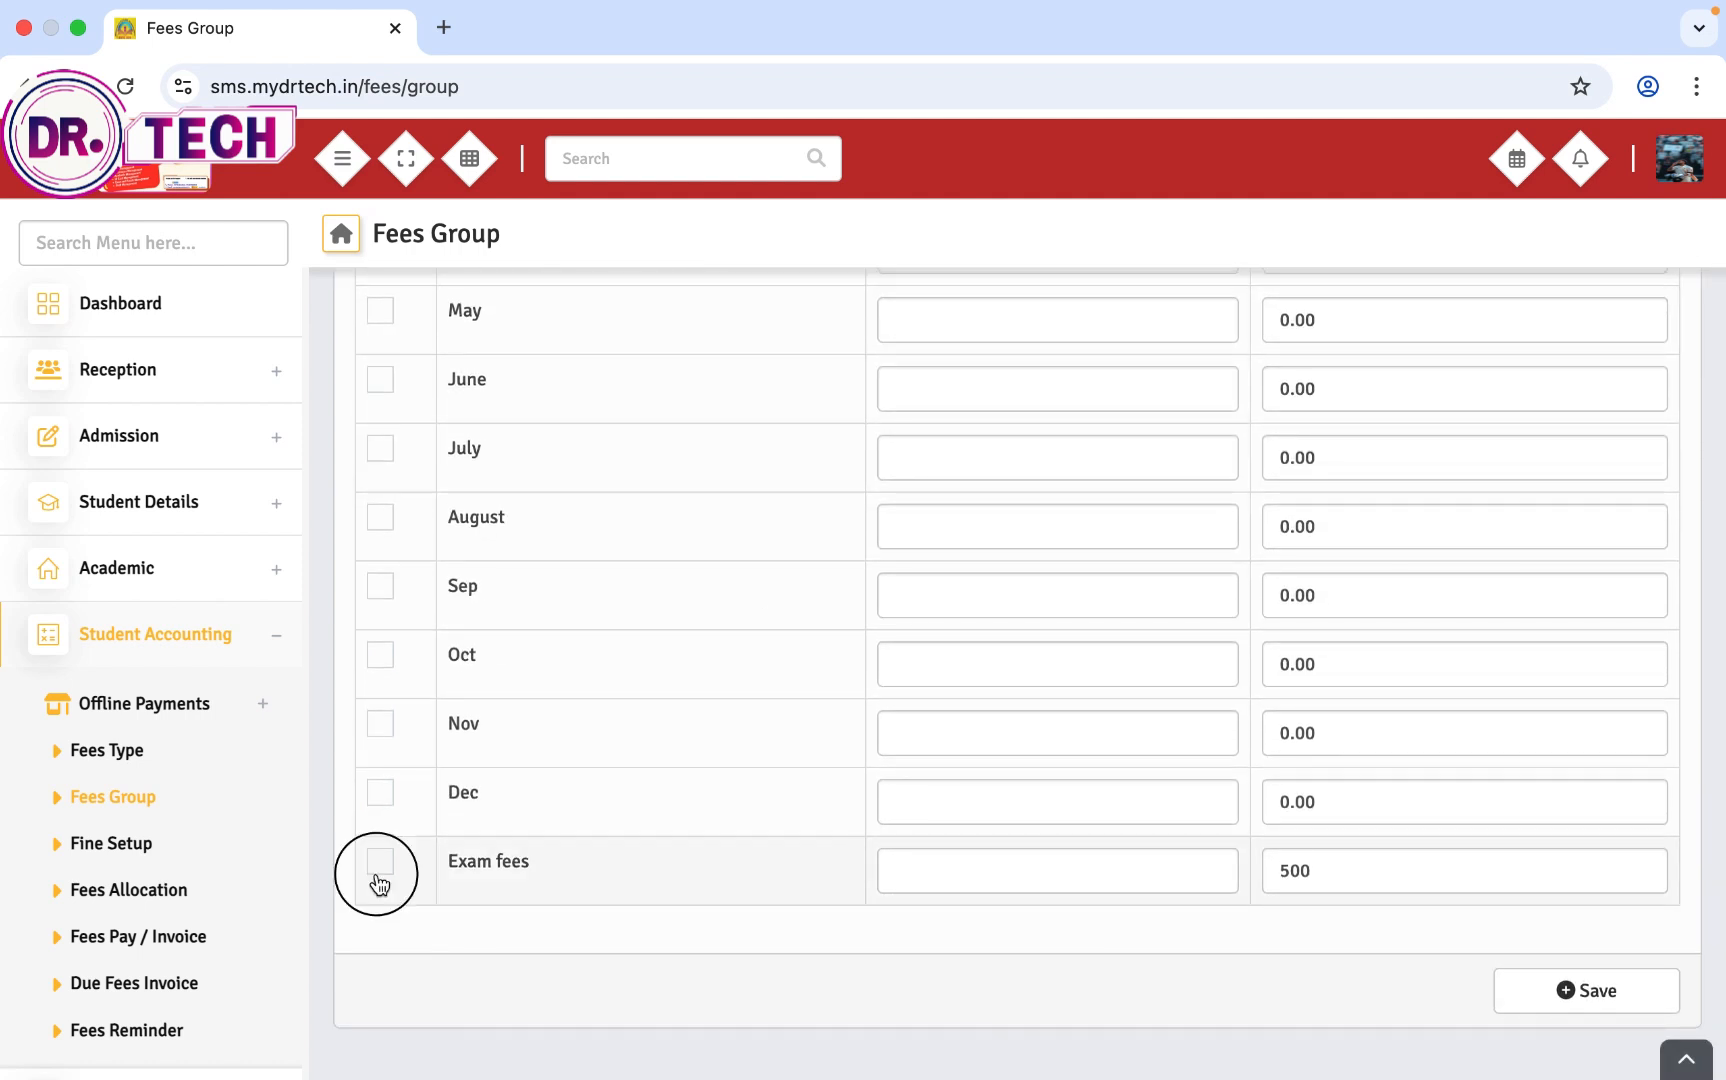
click(1546, 990)
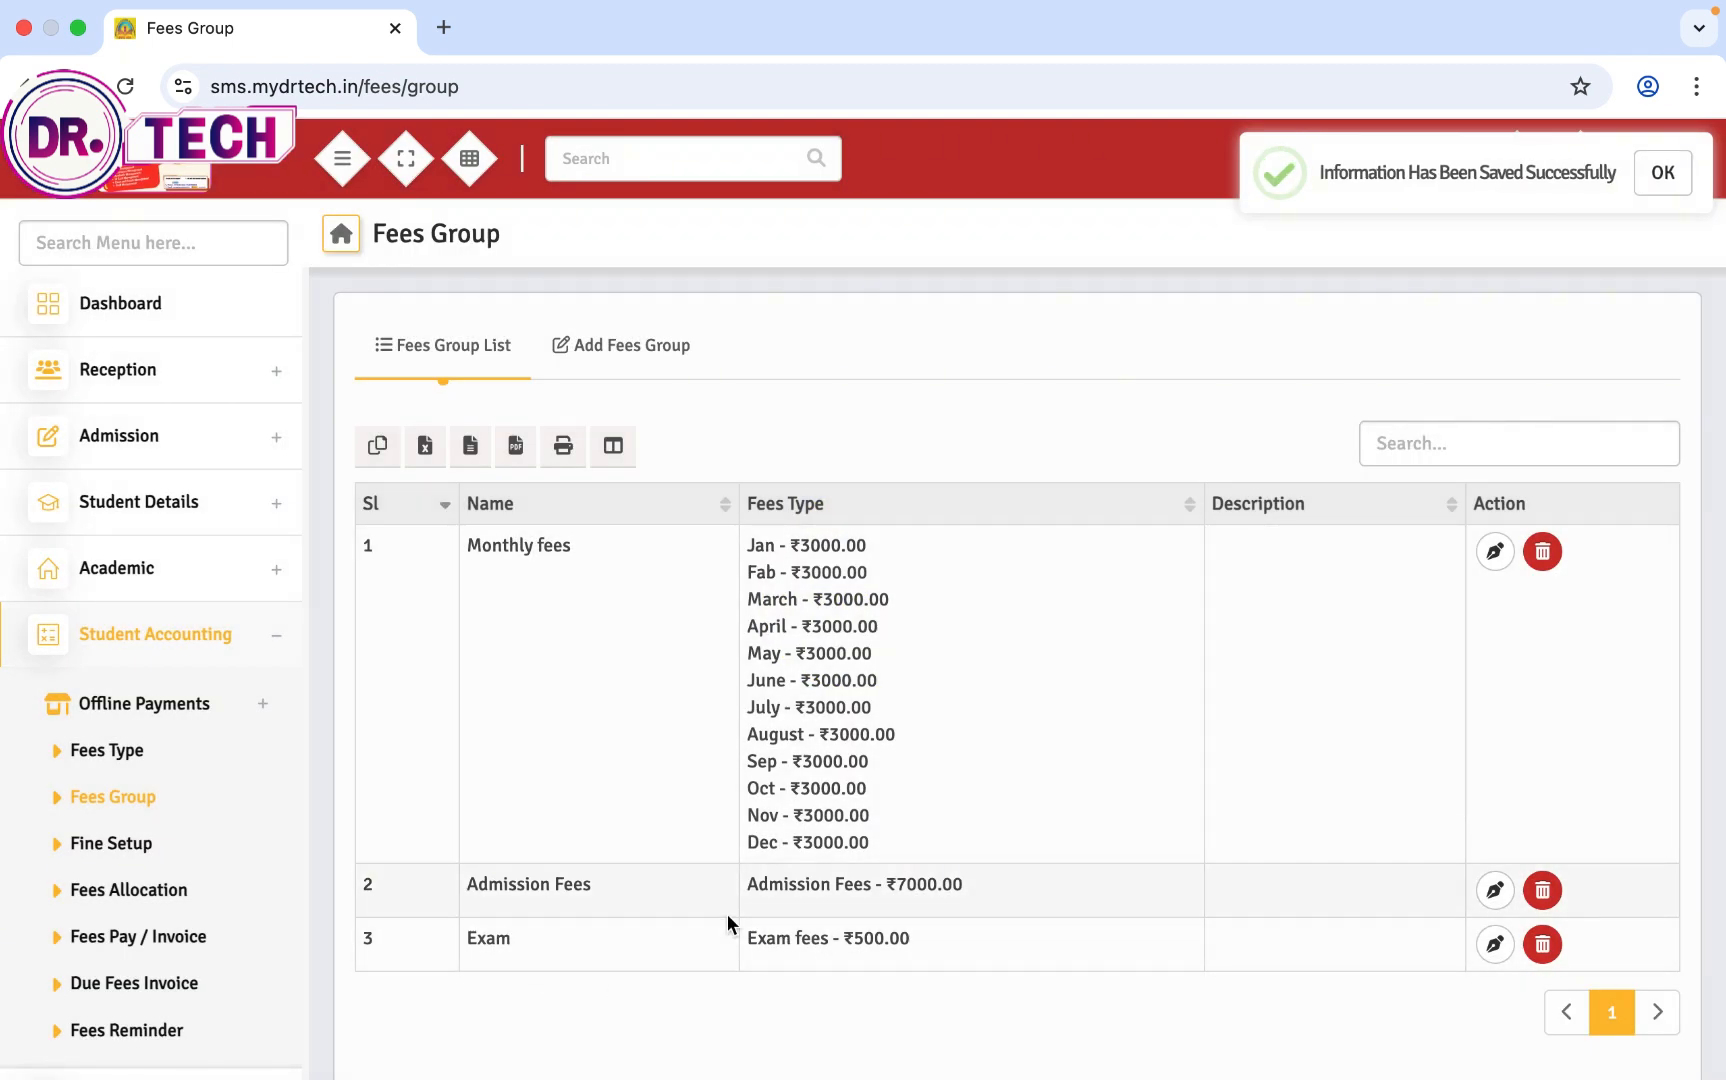
Start a new fine for the Exam fees group with Exam fees as its fees type
click(101, 845)
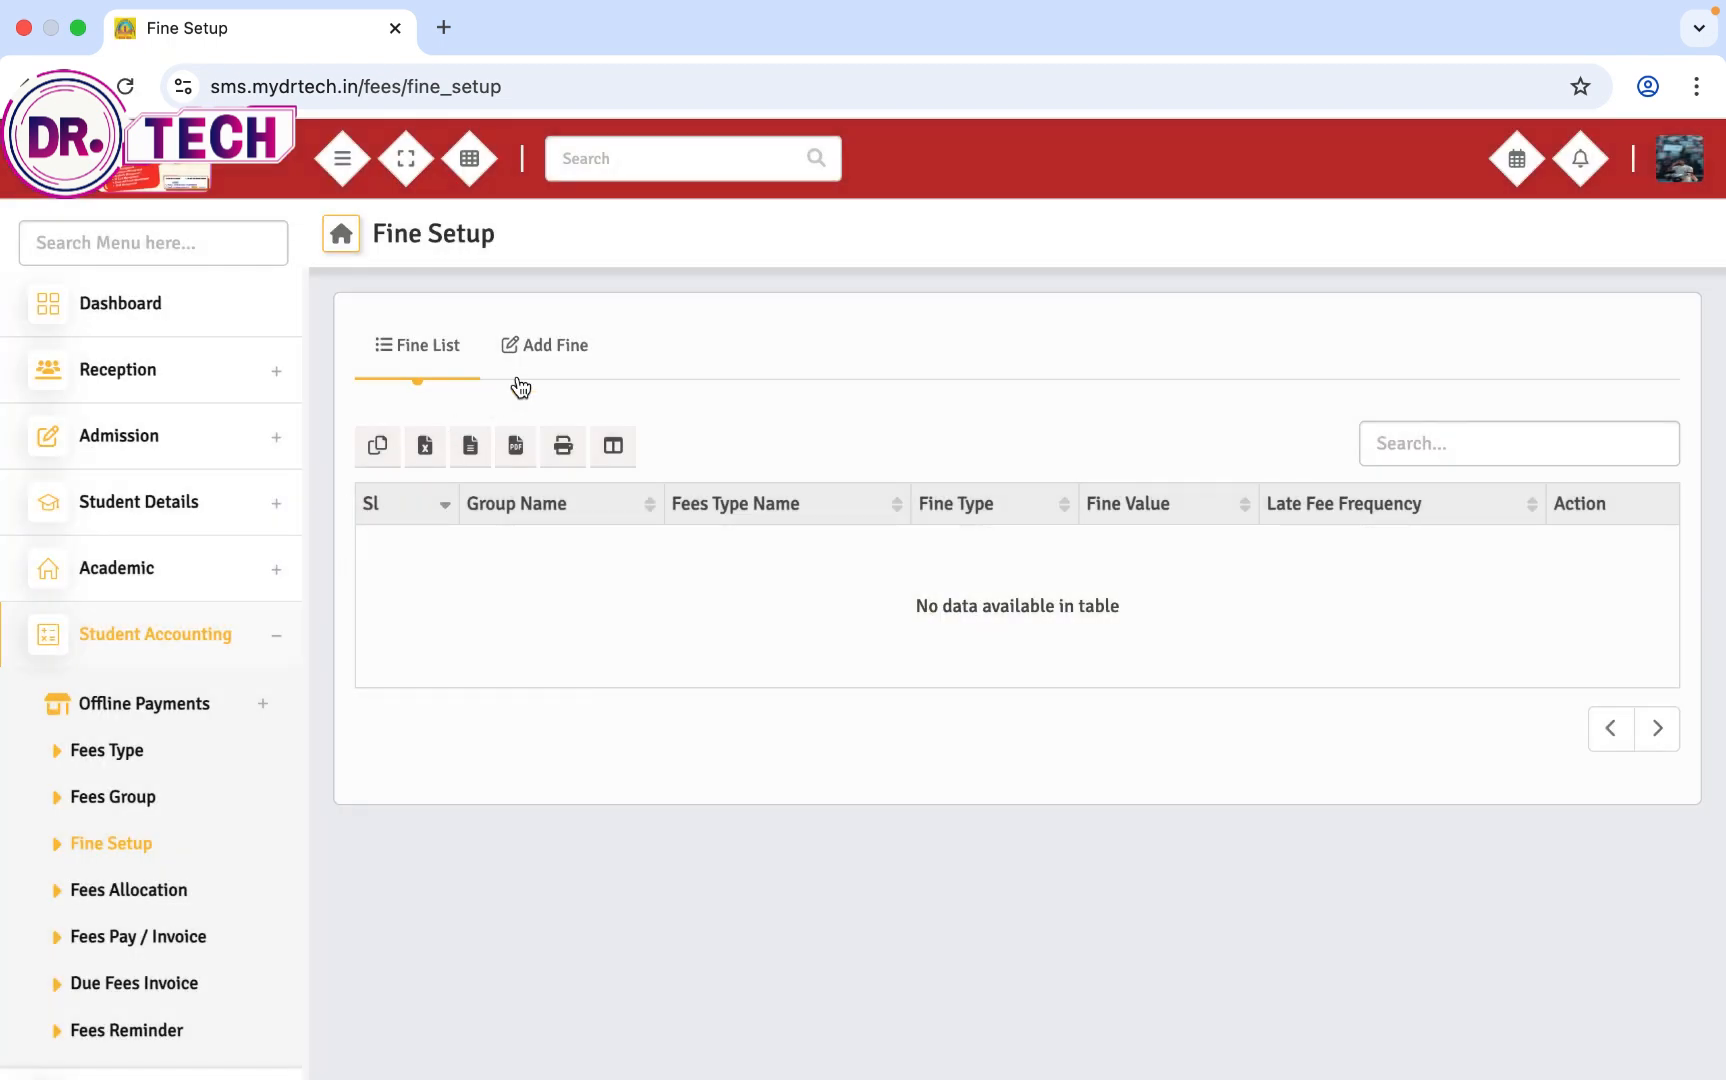
click(529, 357)
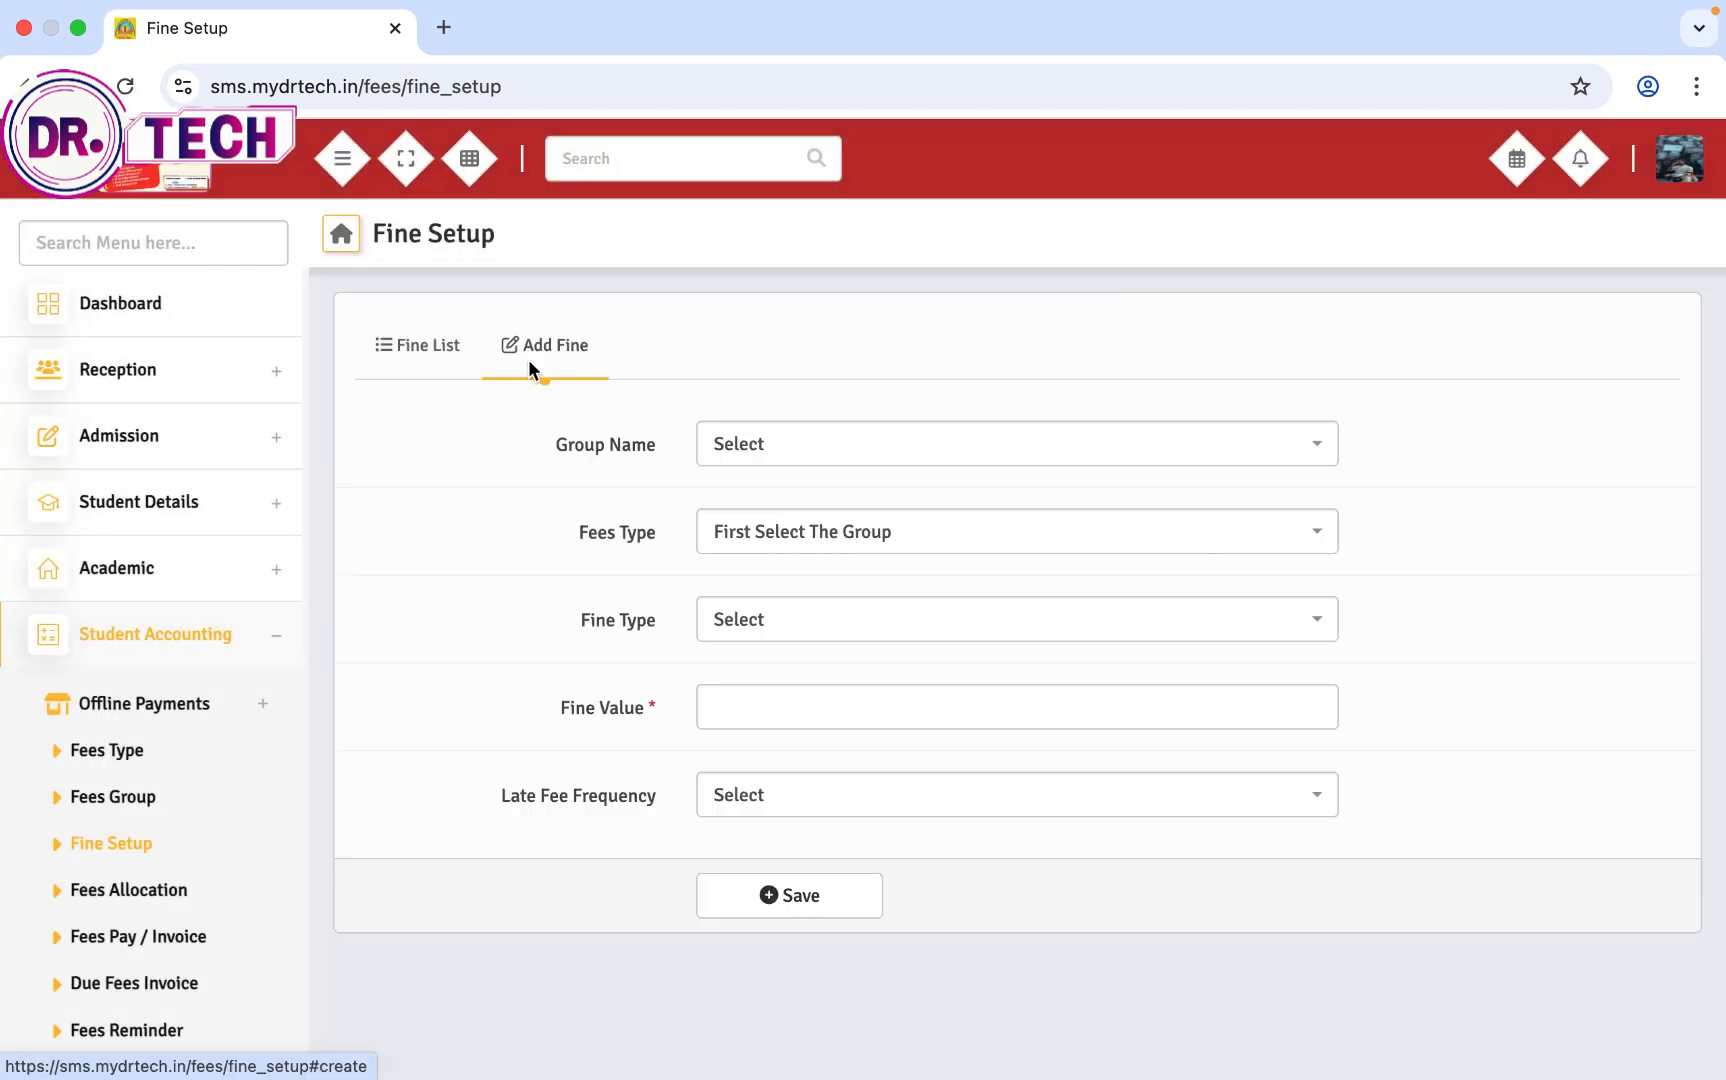
click(791, 455)
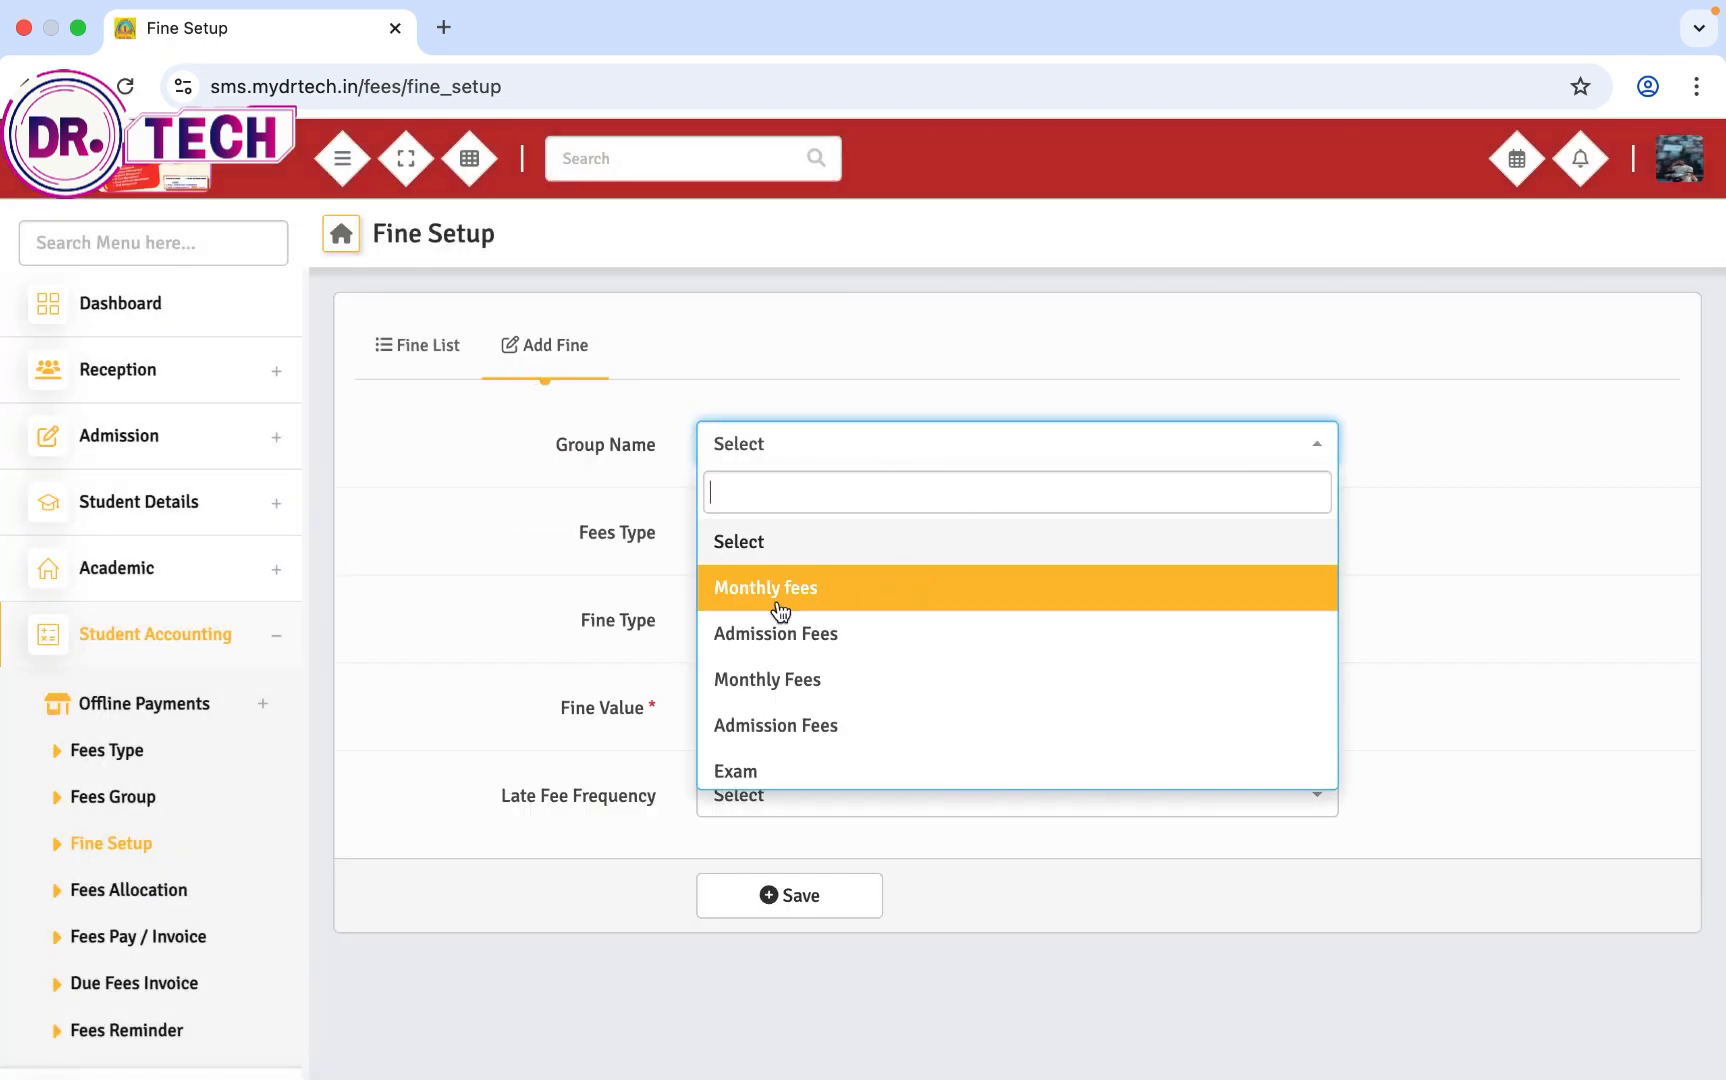
click(770, 775)
click(775, 546)
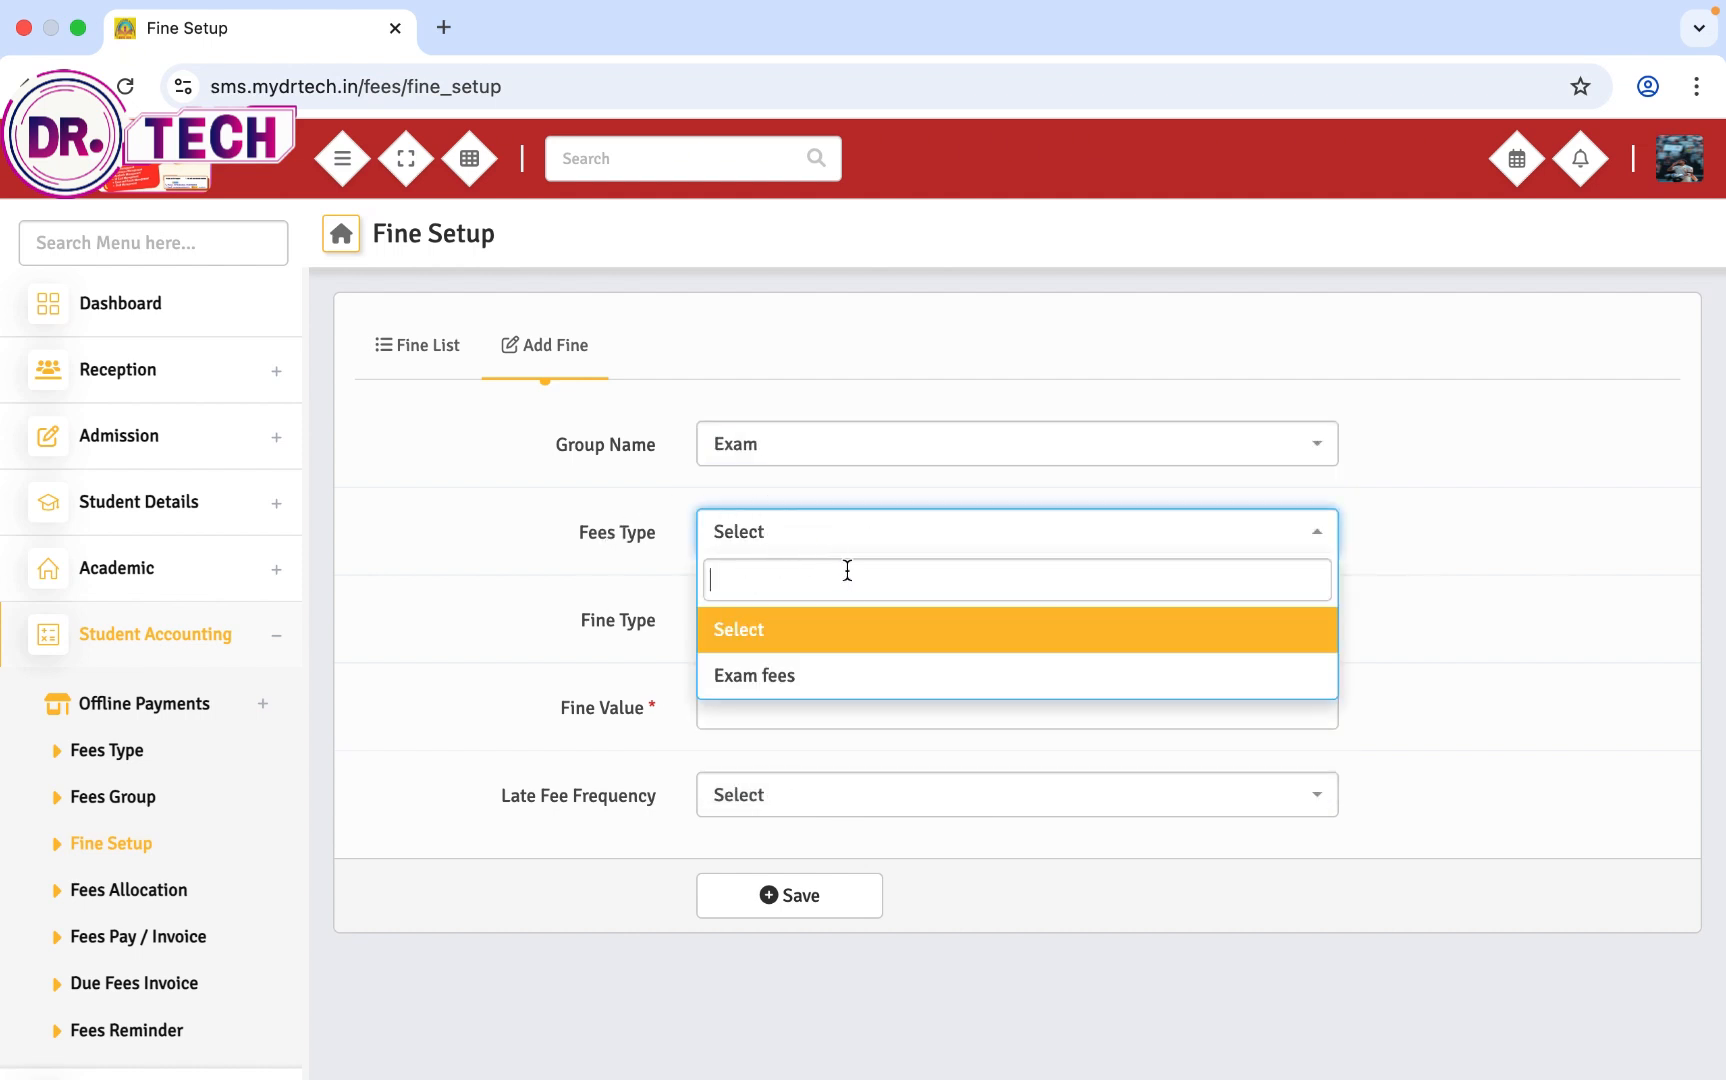
click(799, 684)
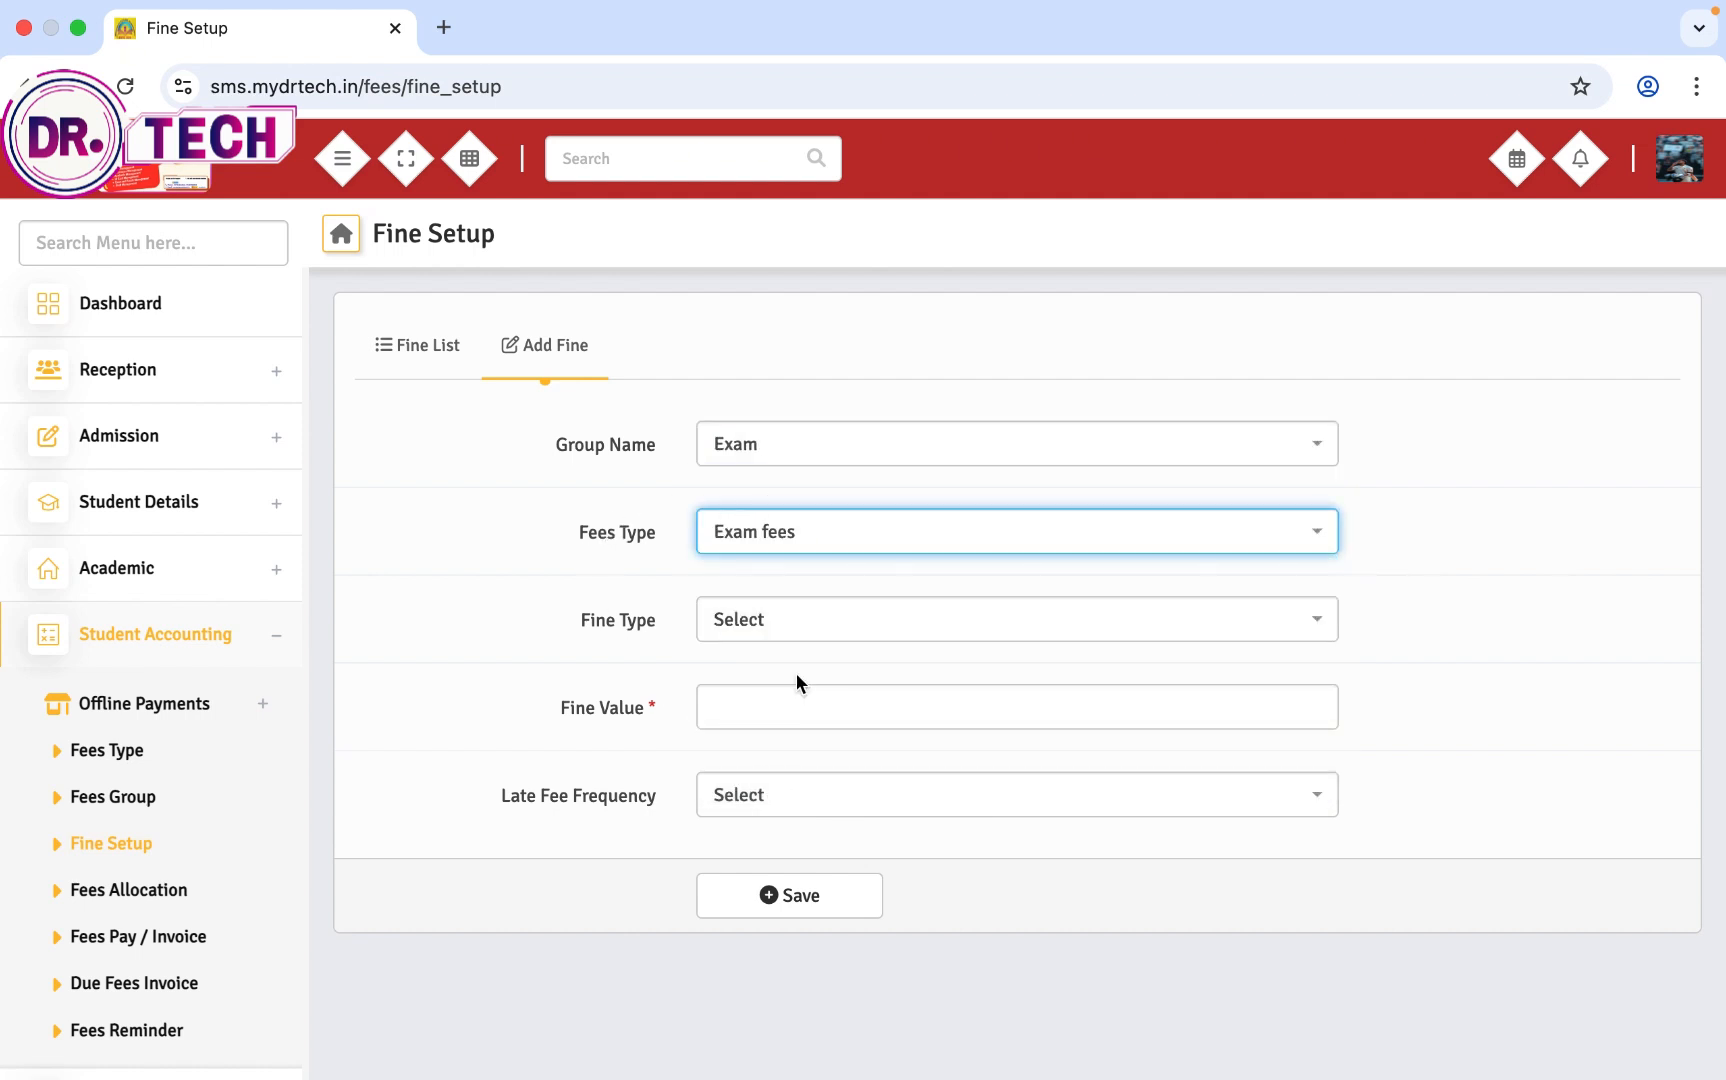
Set the fine to a Fixed Amount of 50 with a Daily late fee frequency and save it
click(765, 629)
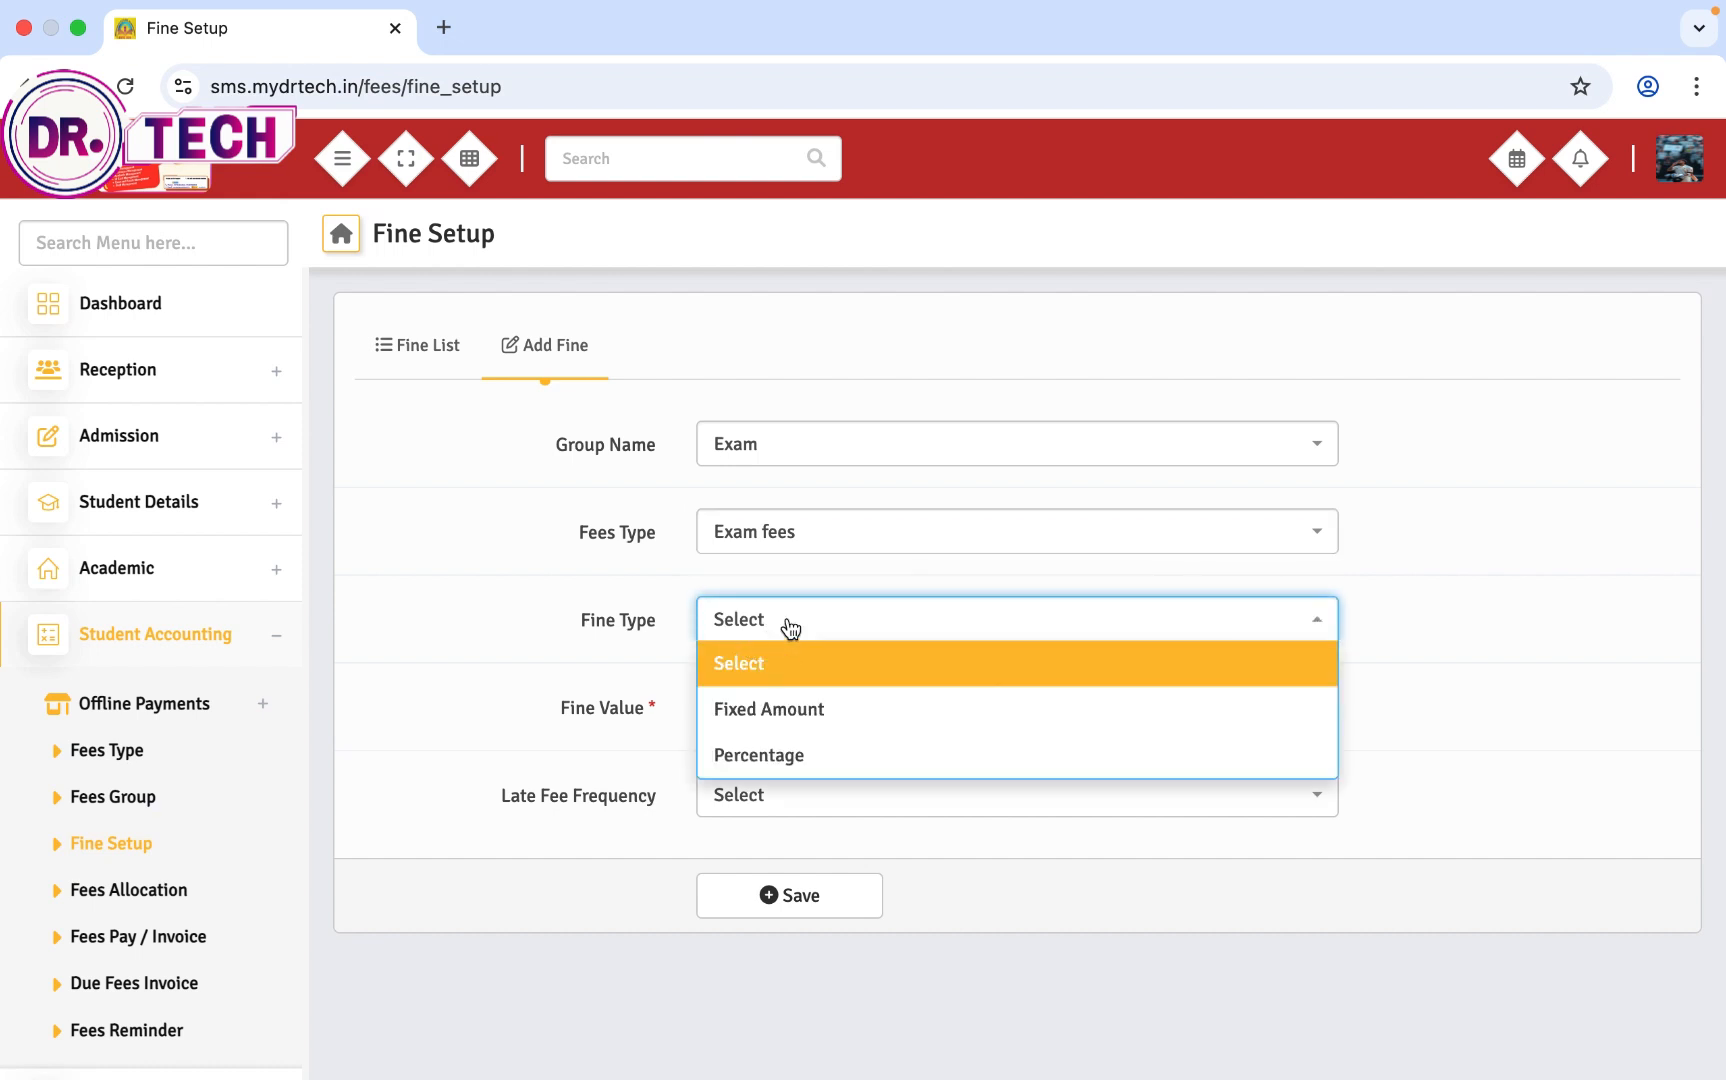
click(762, 710)
click(784, 706)
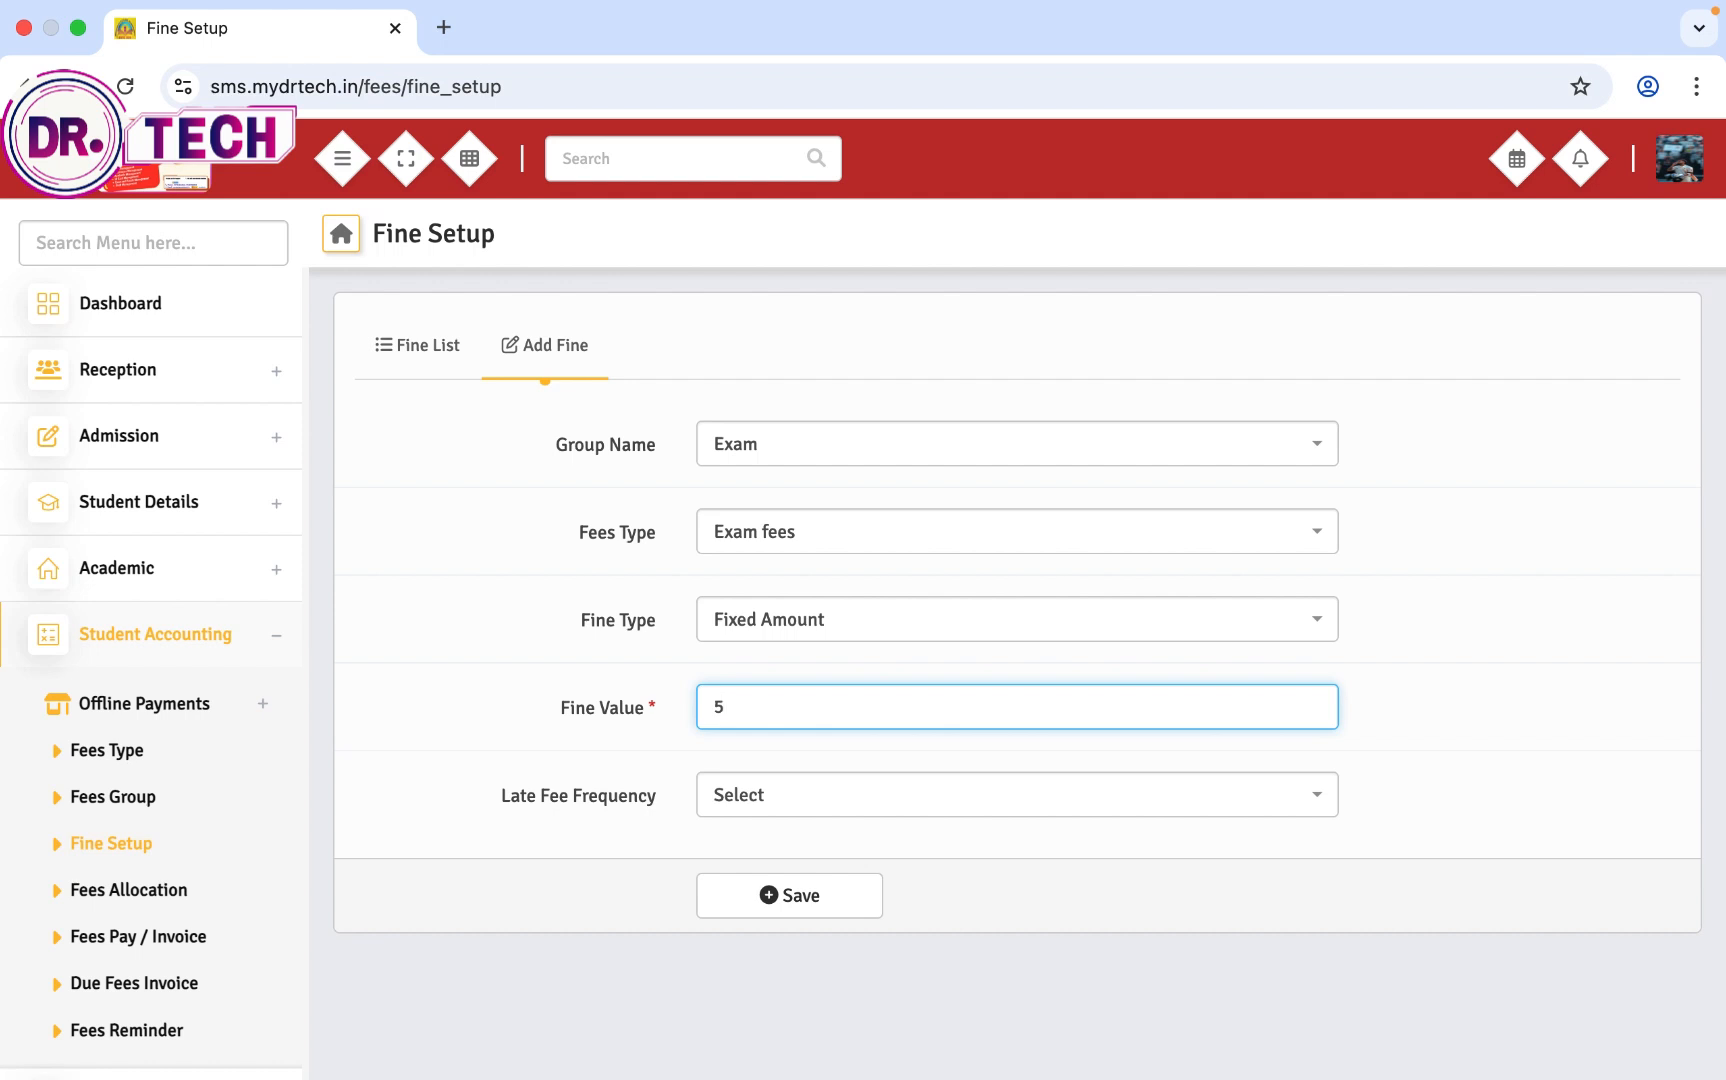
click(730, 816)
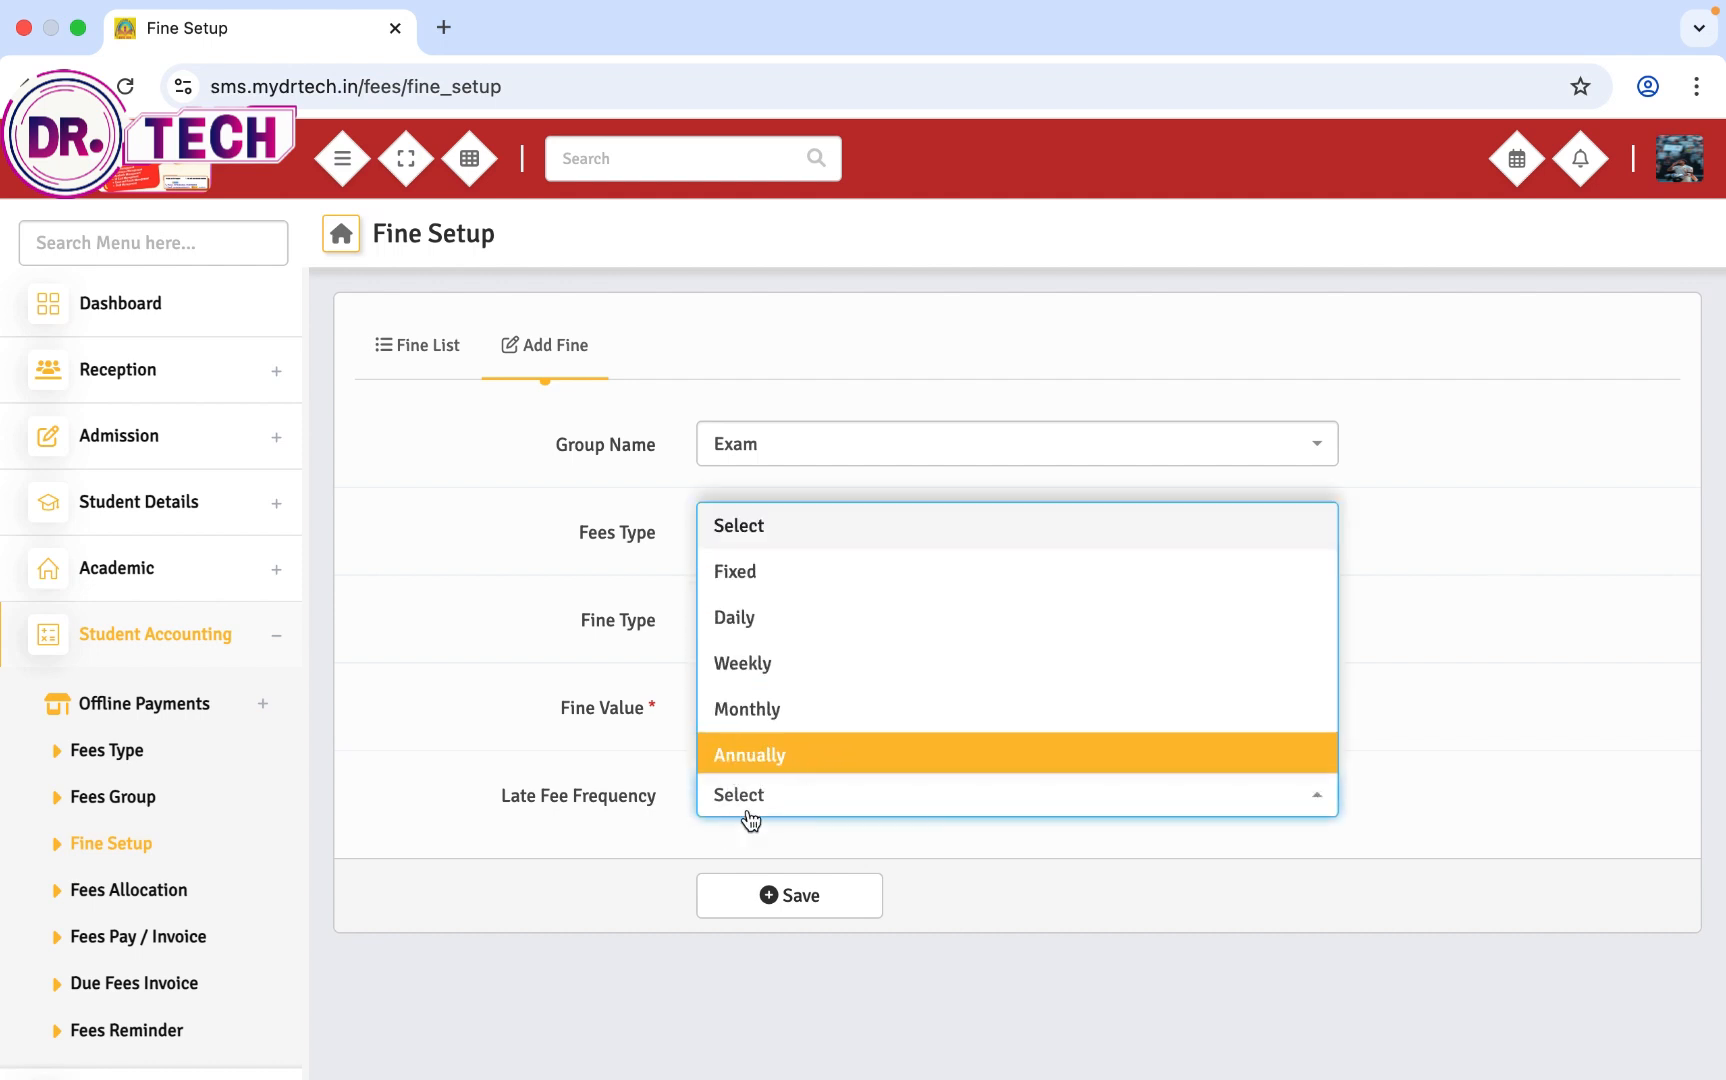
click(631, 862)
click(812, 815)
click(779, 863)
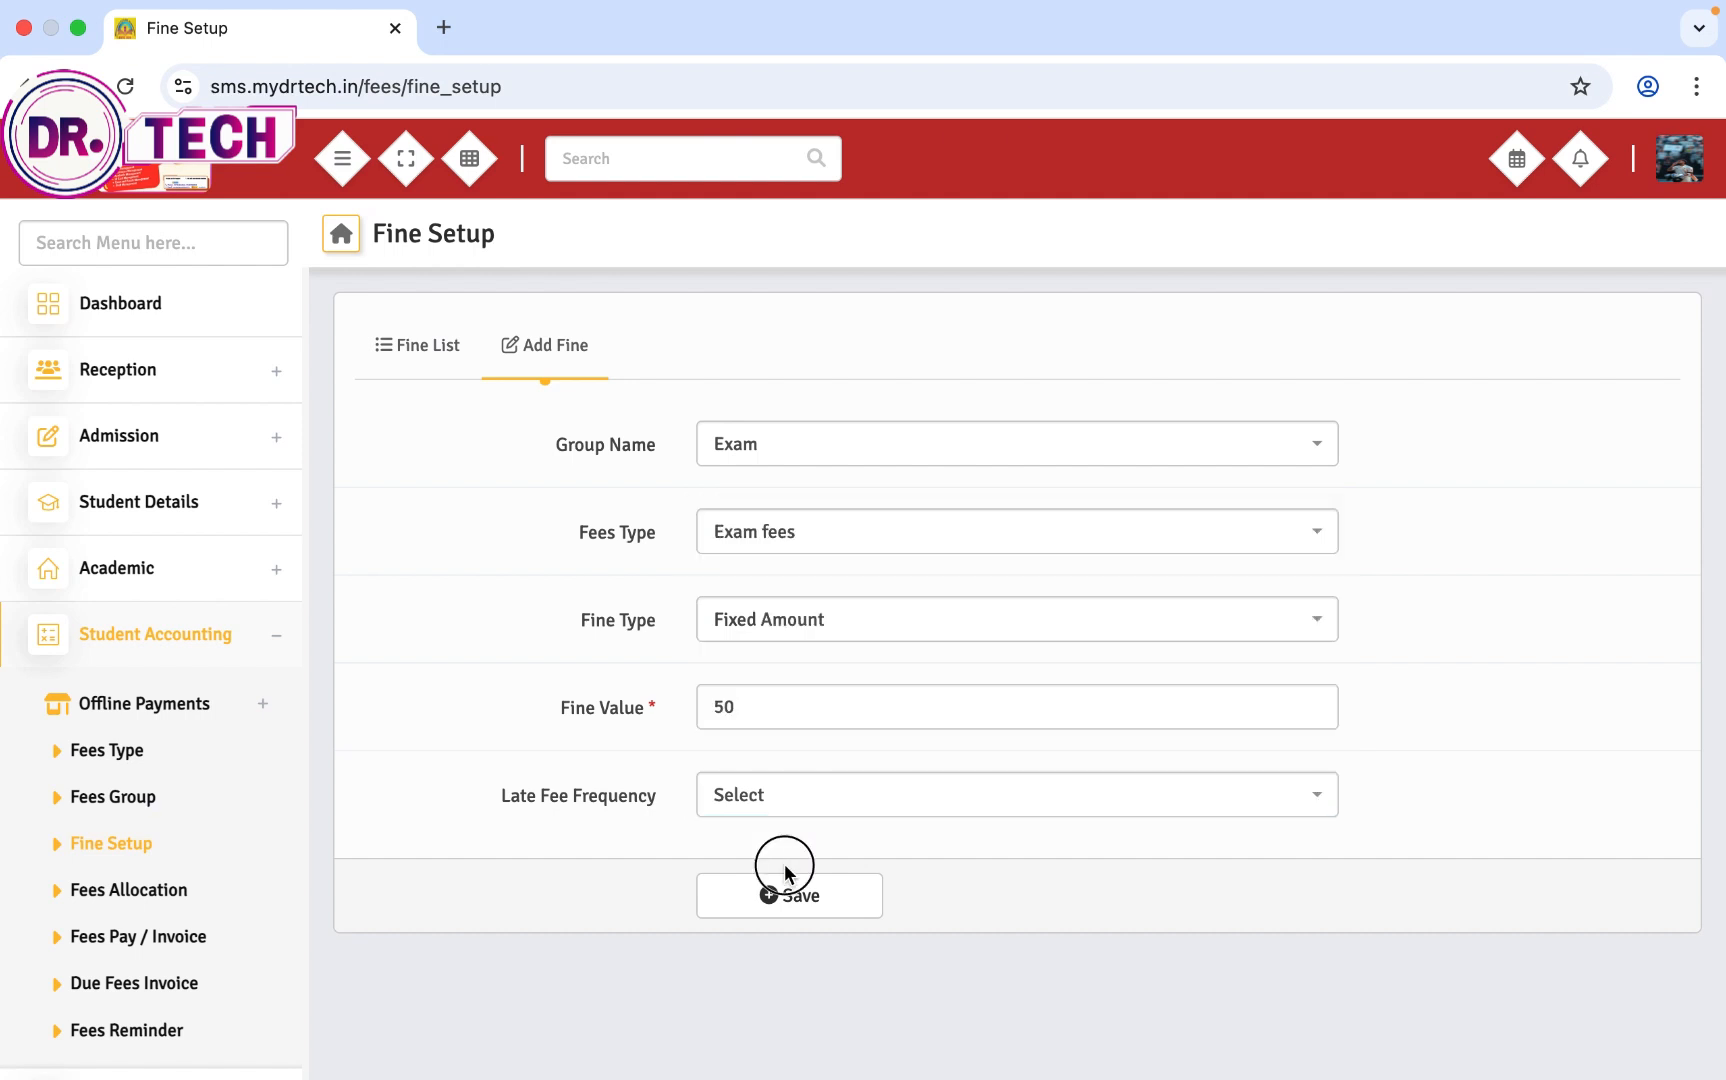
click(783, 885)
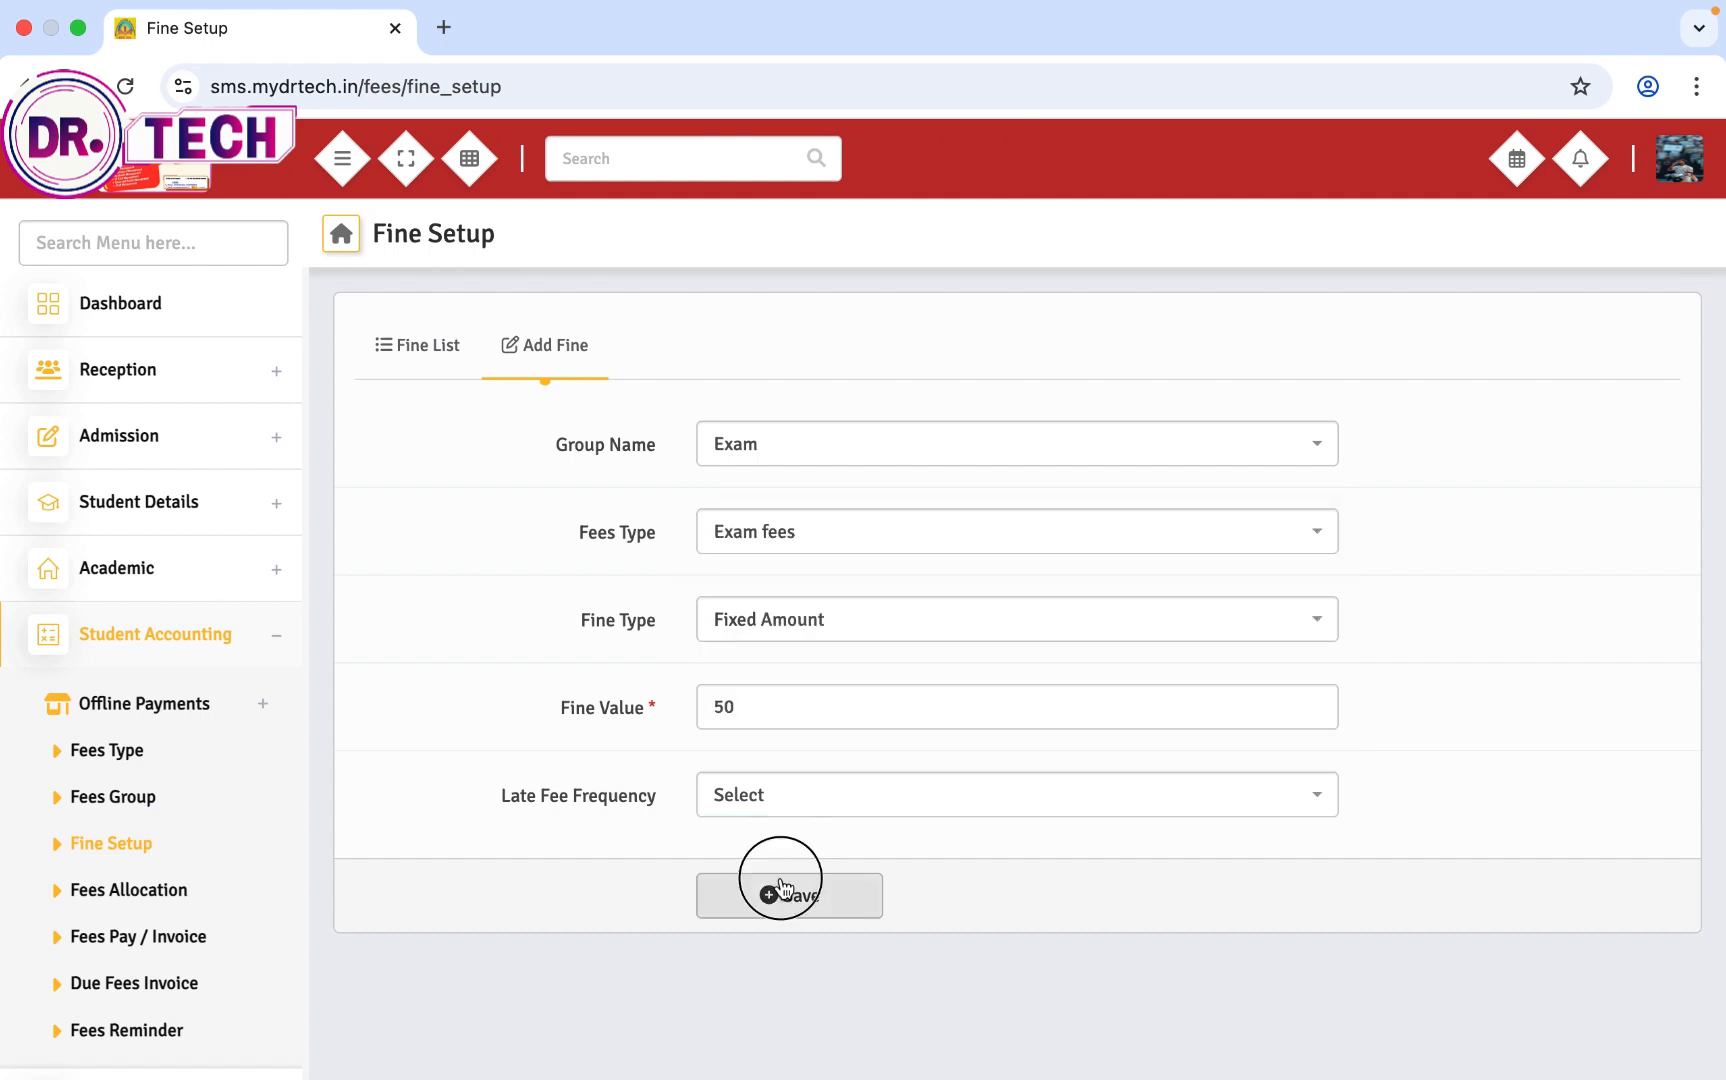
click(788, 815)
click(782, 617)
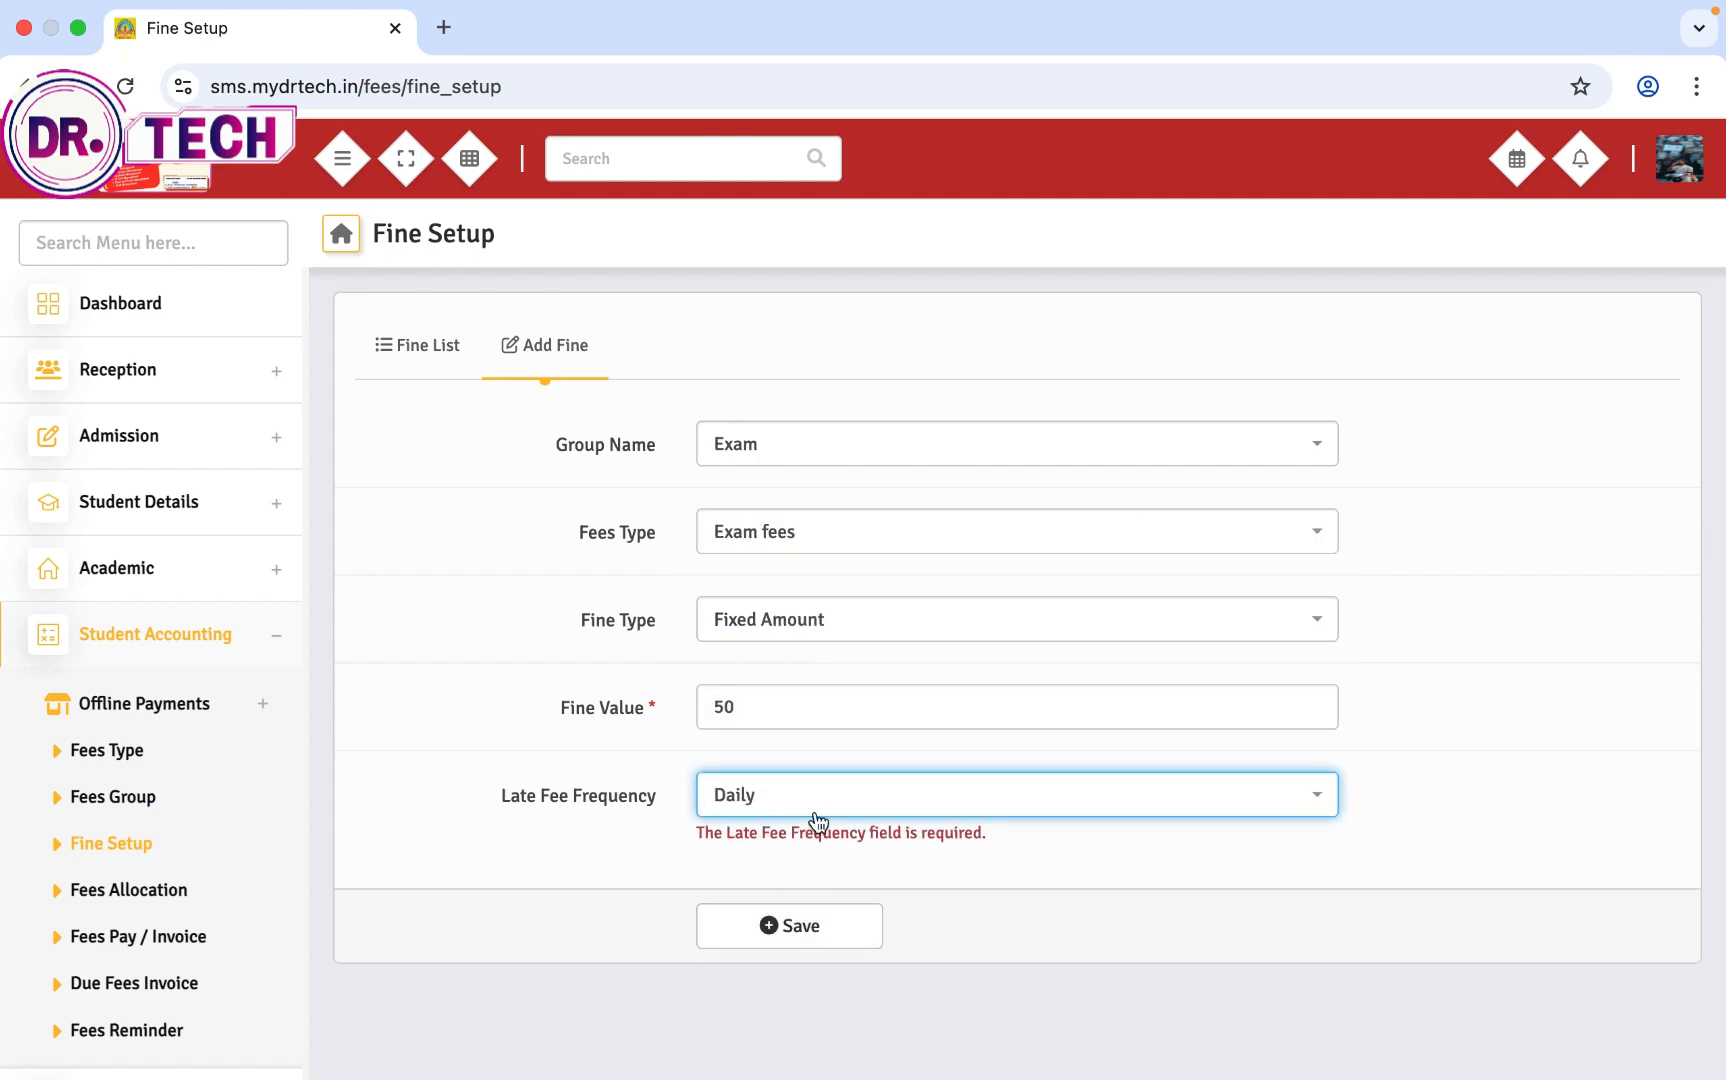
click(780, 925)
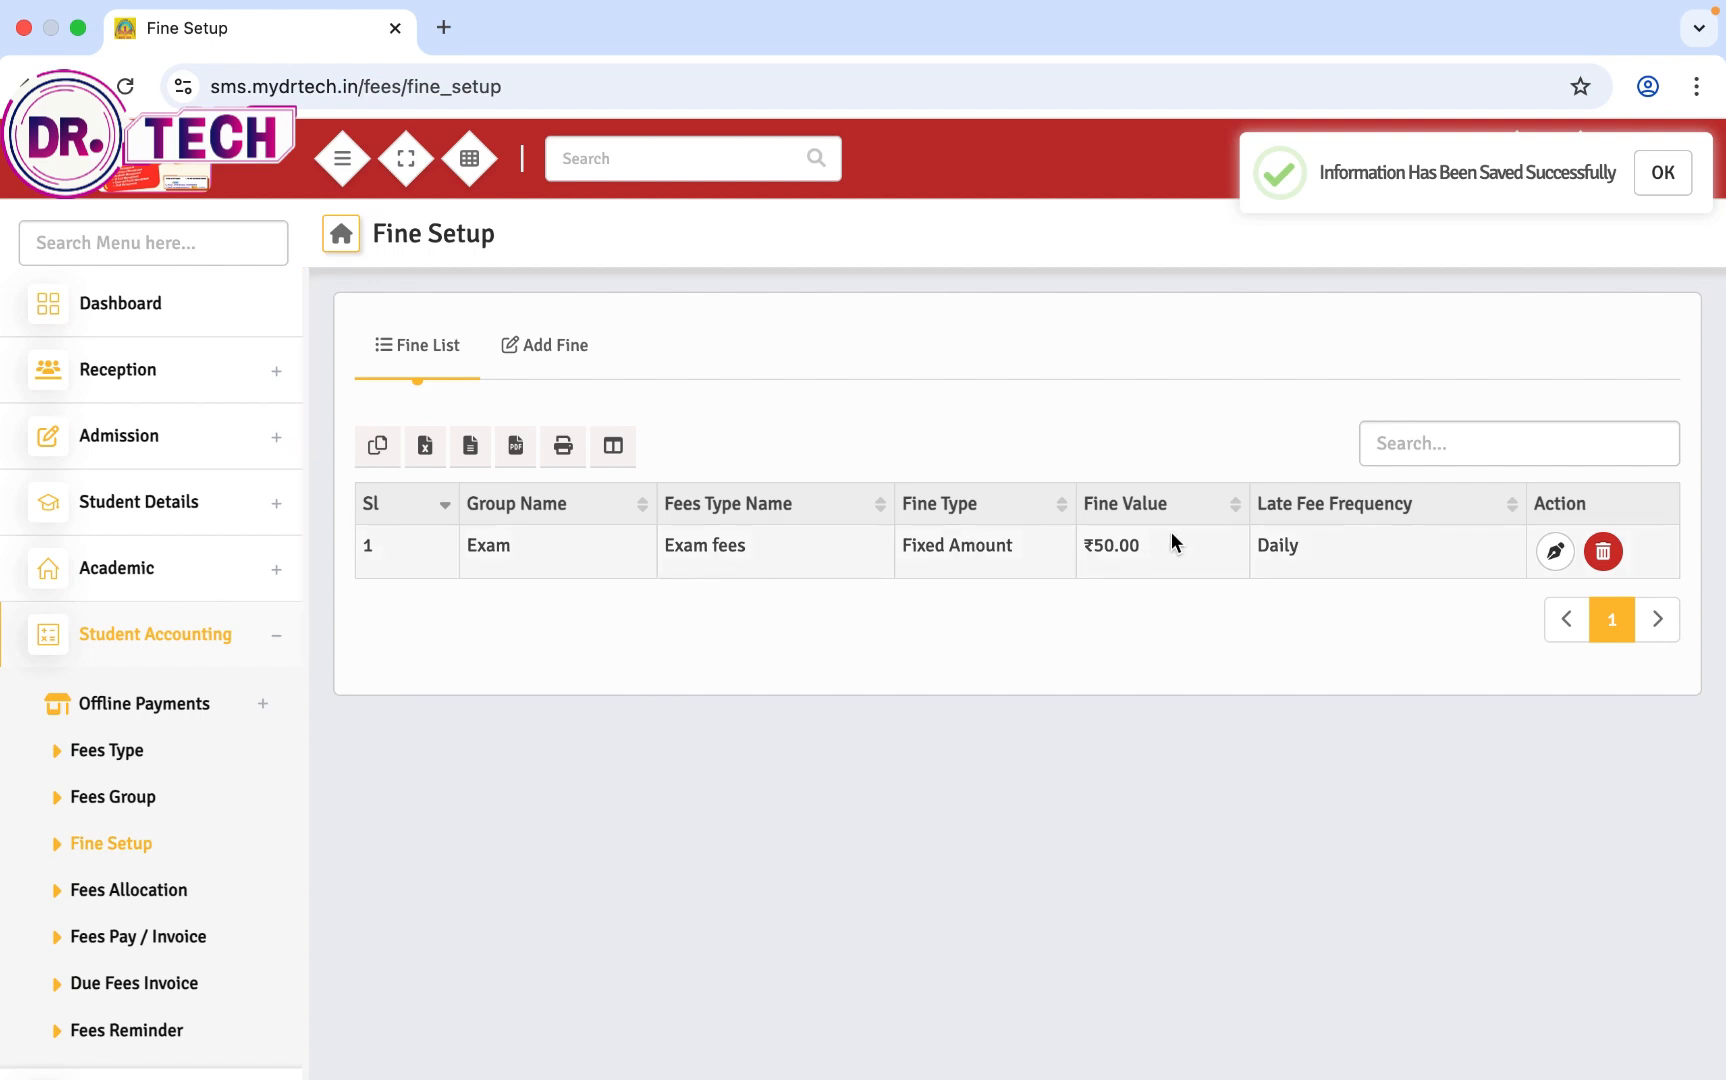
Filter the fees allocation student list by class KG, section SEC B and the Monthly fees group
click(111, 897)
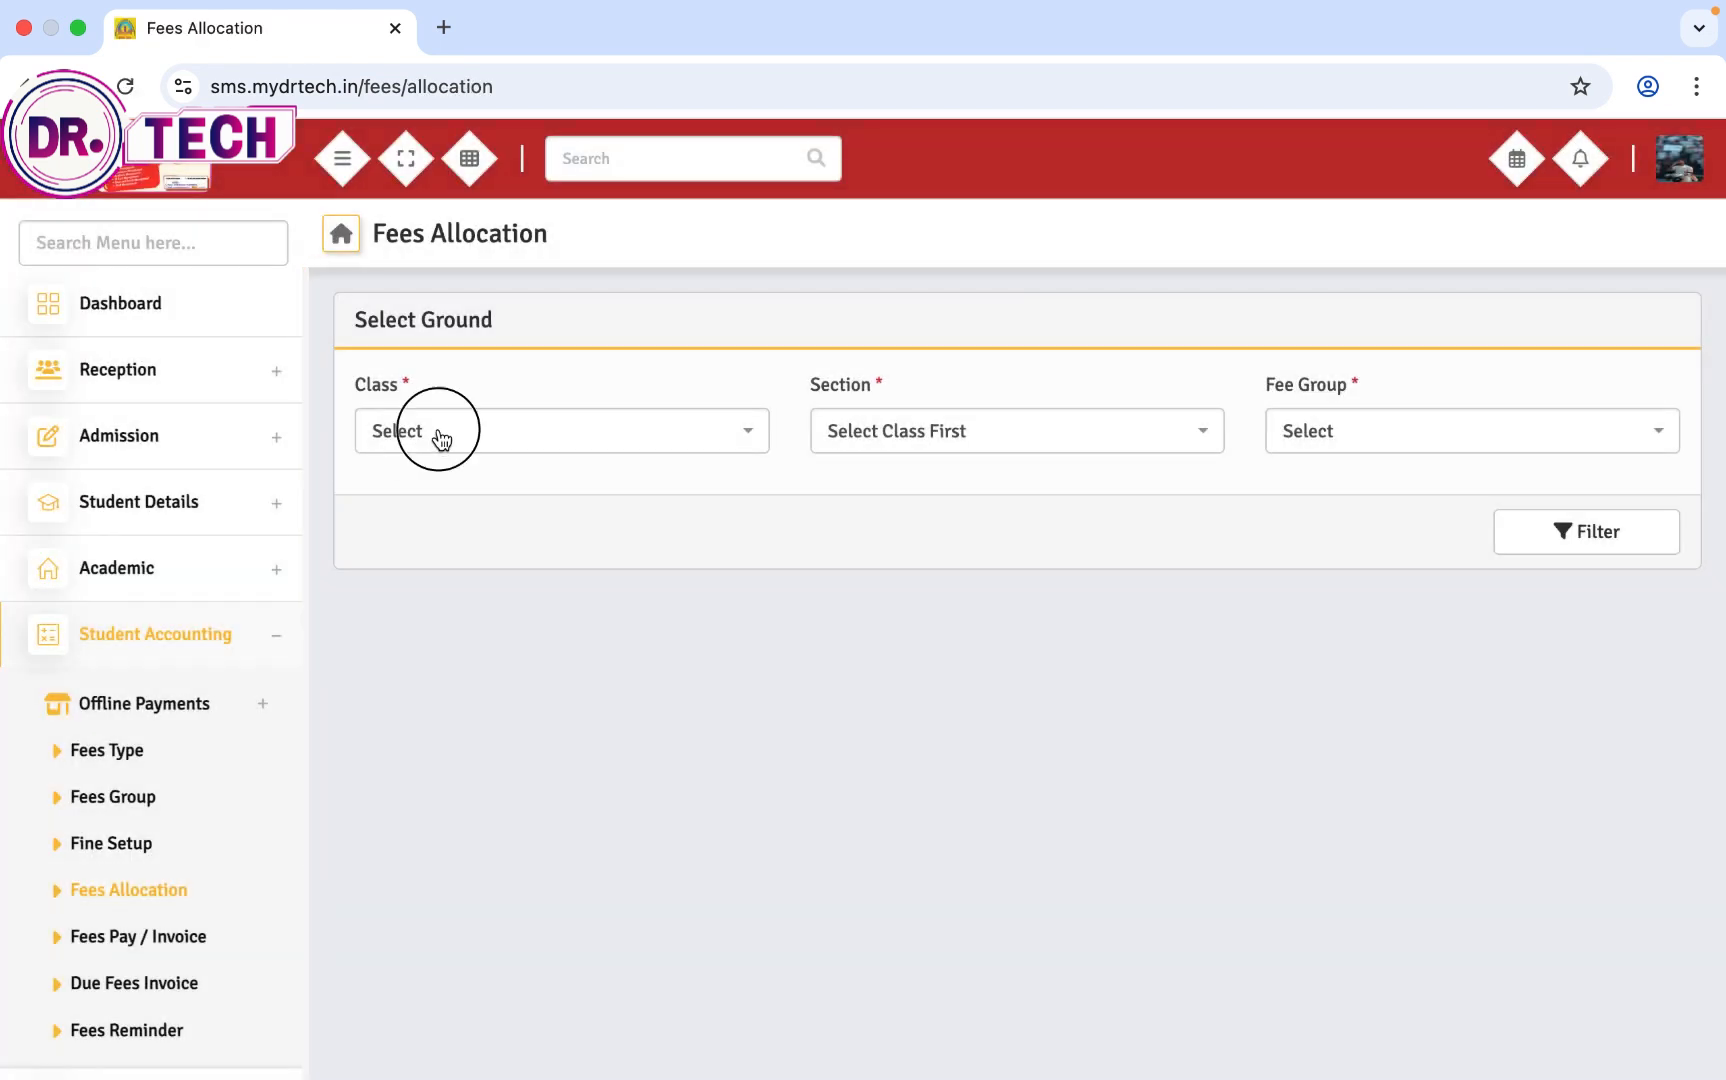
click(441, 440)
click(463, 520)
click(900, 434)
click(917, 563)
click(1303, 434)
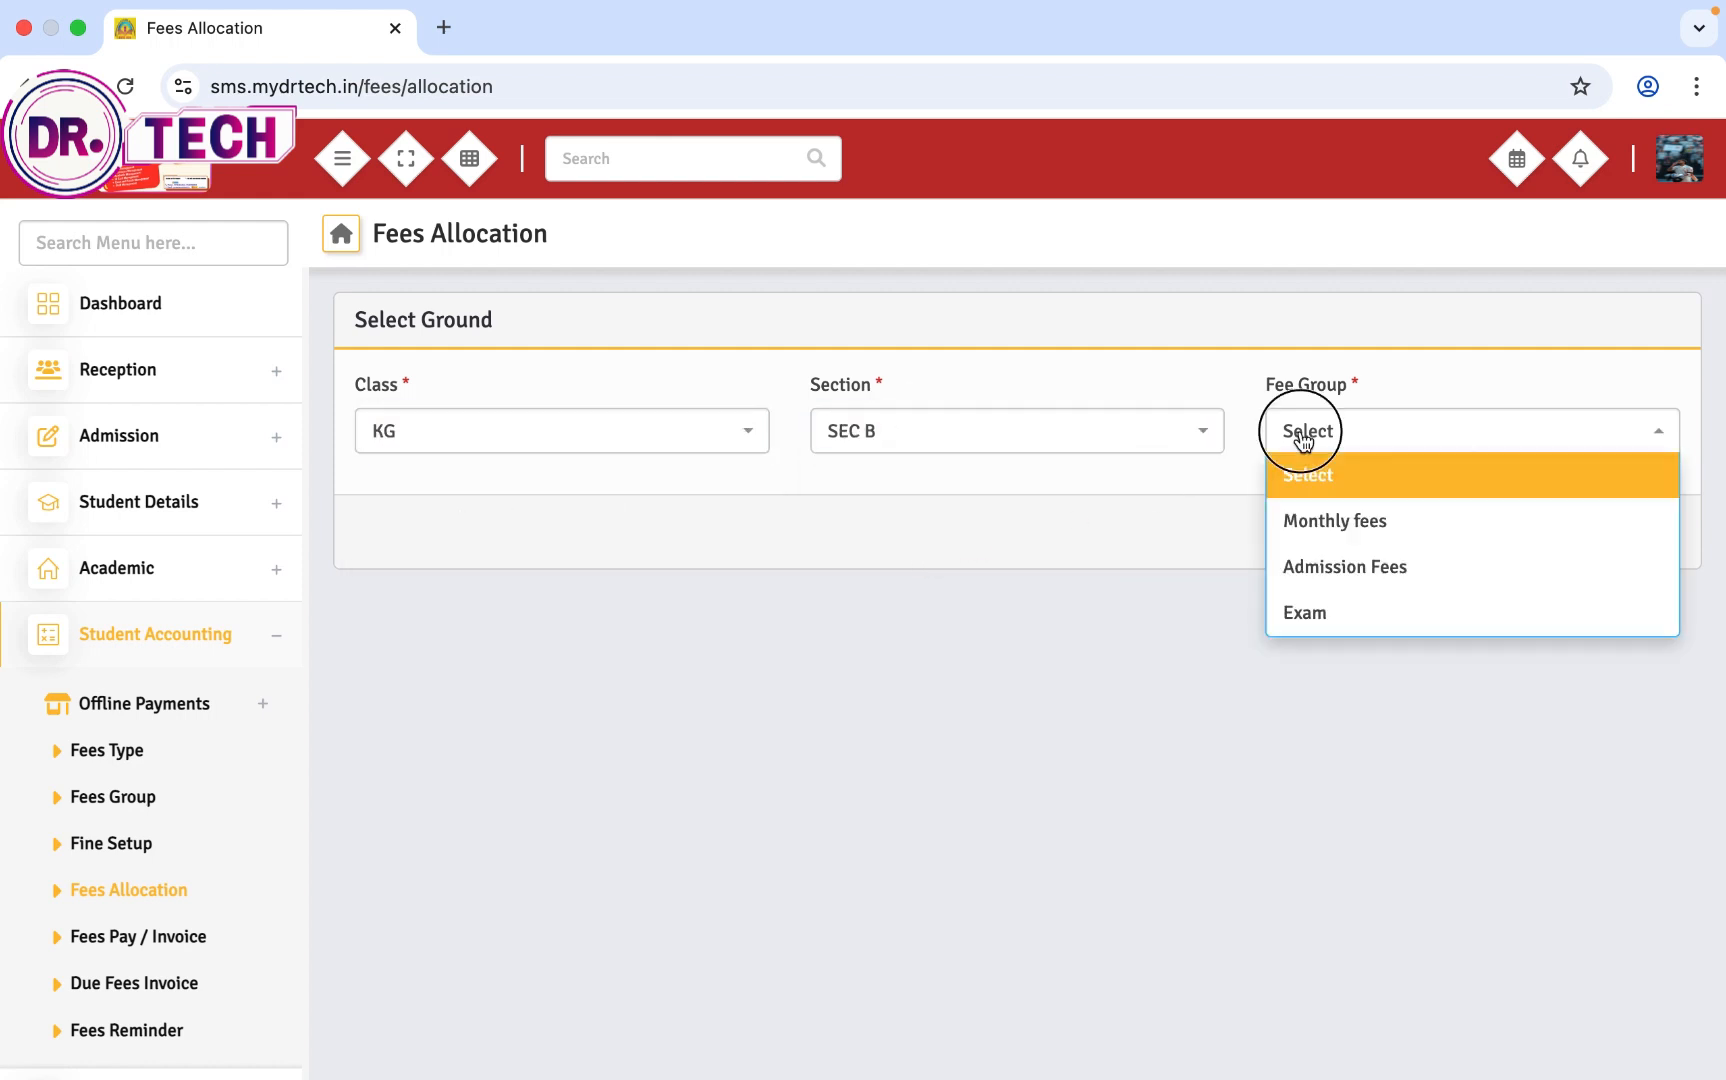
click(1303, 516)
click(1574, 545)
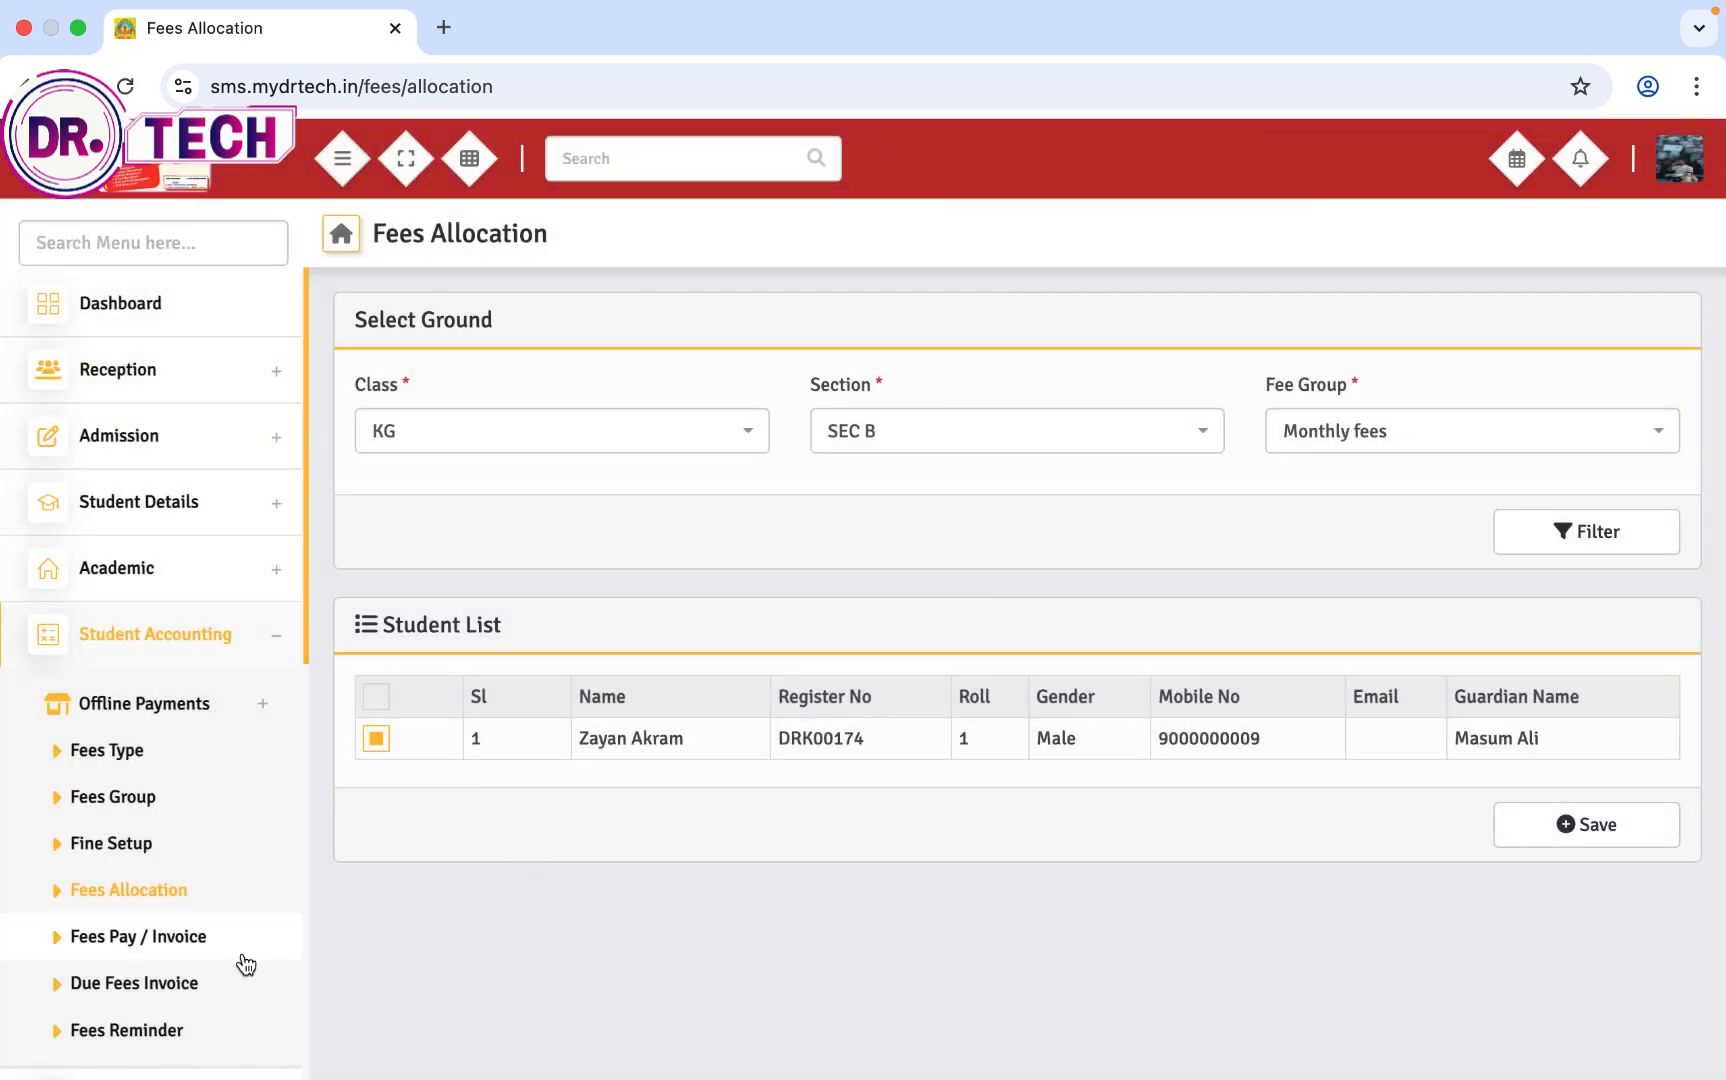
List the fees pay invoices for Class 2, section SEC A
click(205, 948)
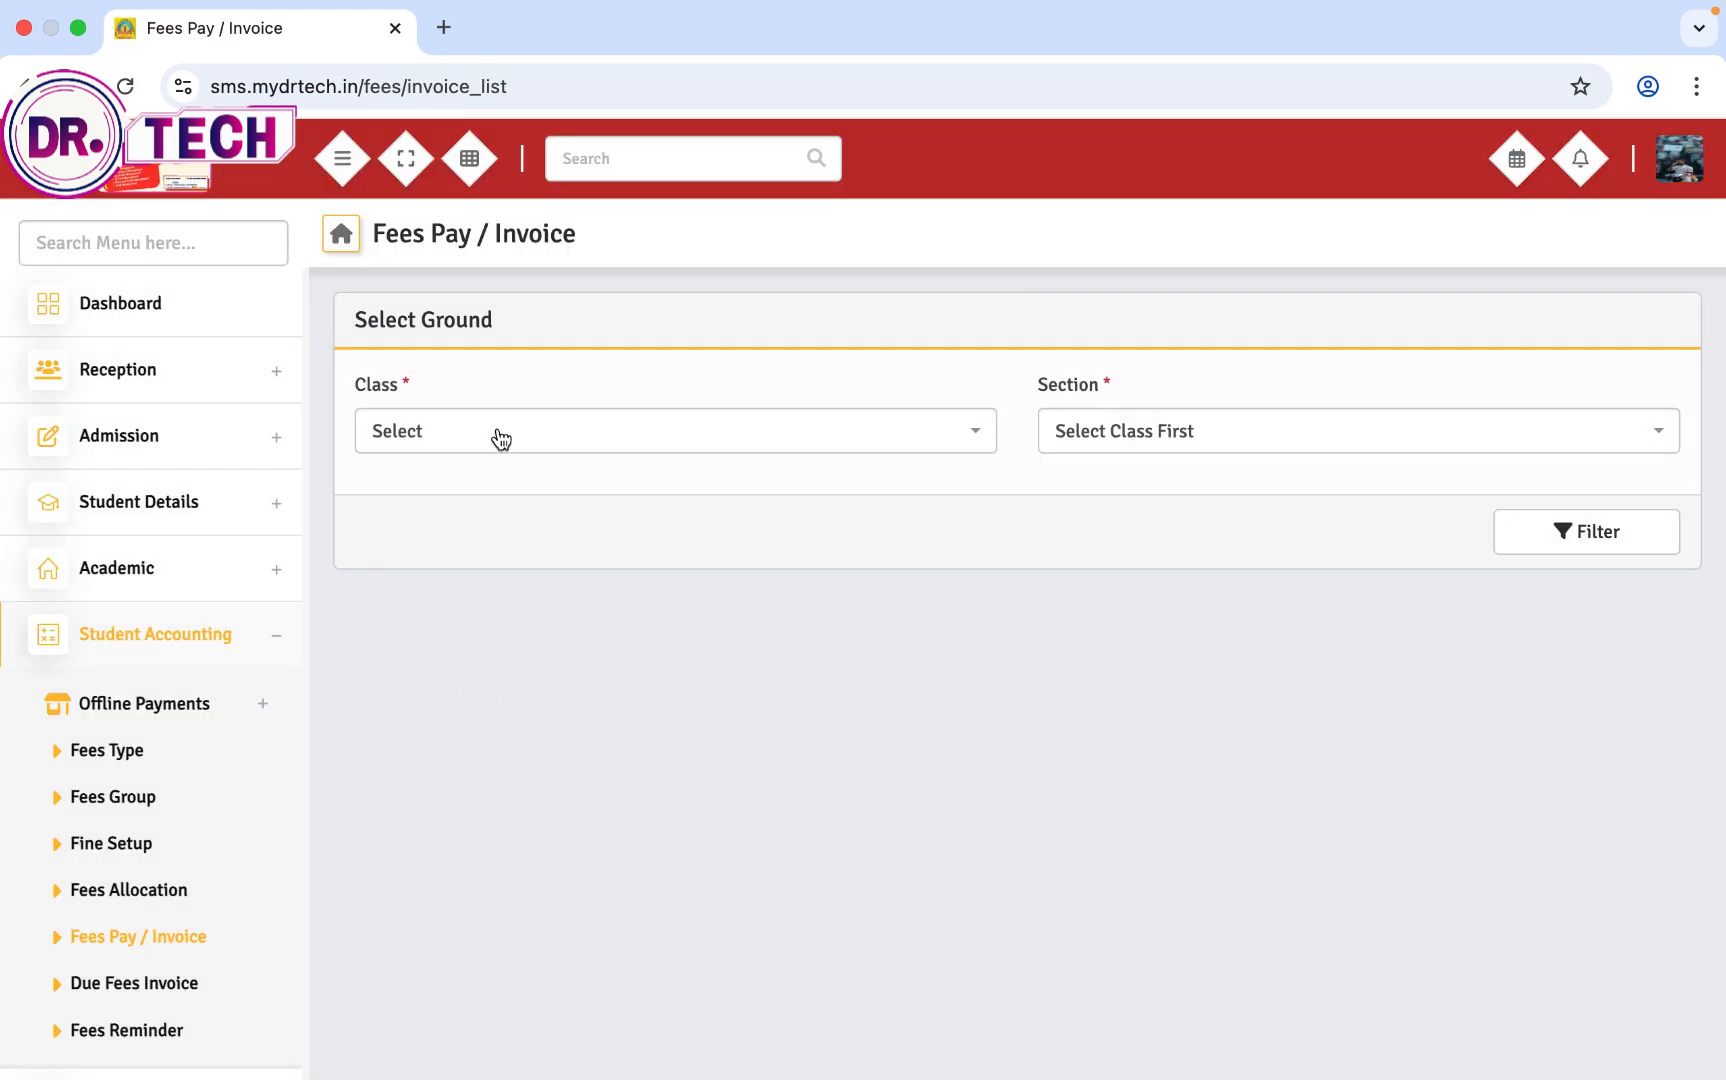
click(497, 435)
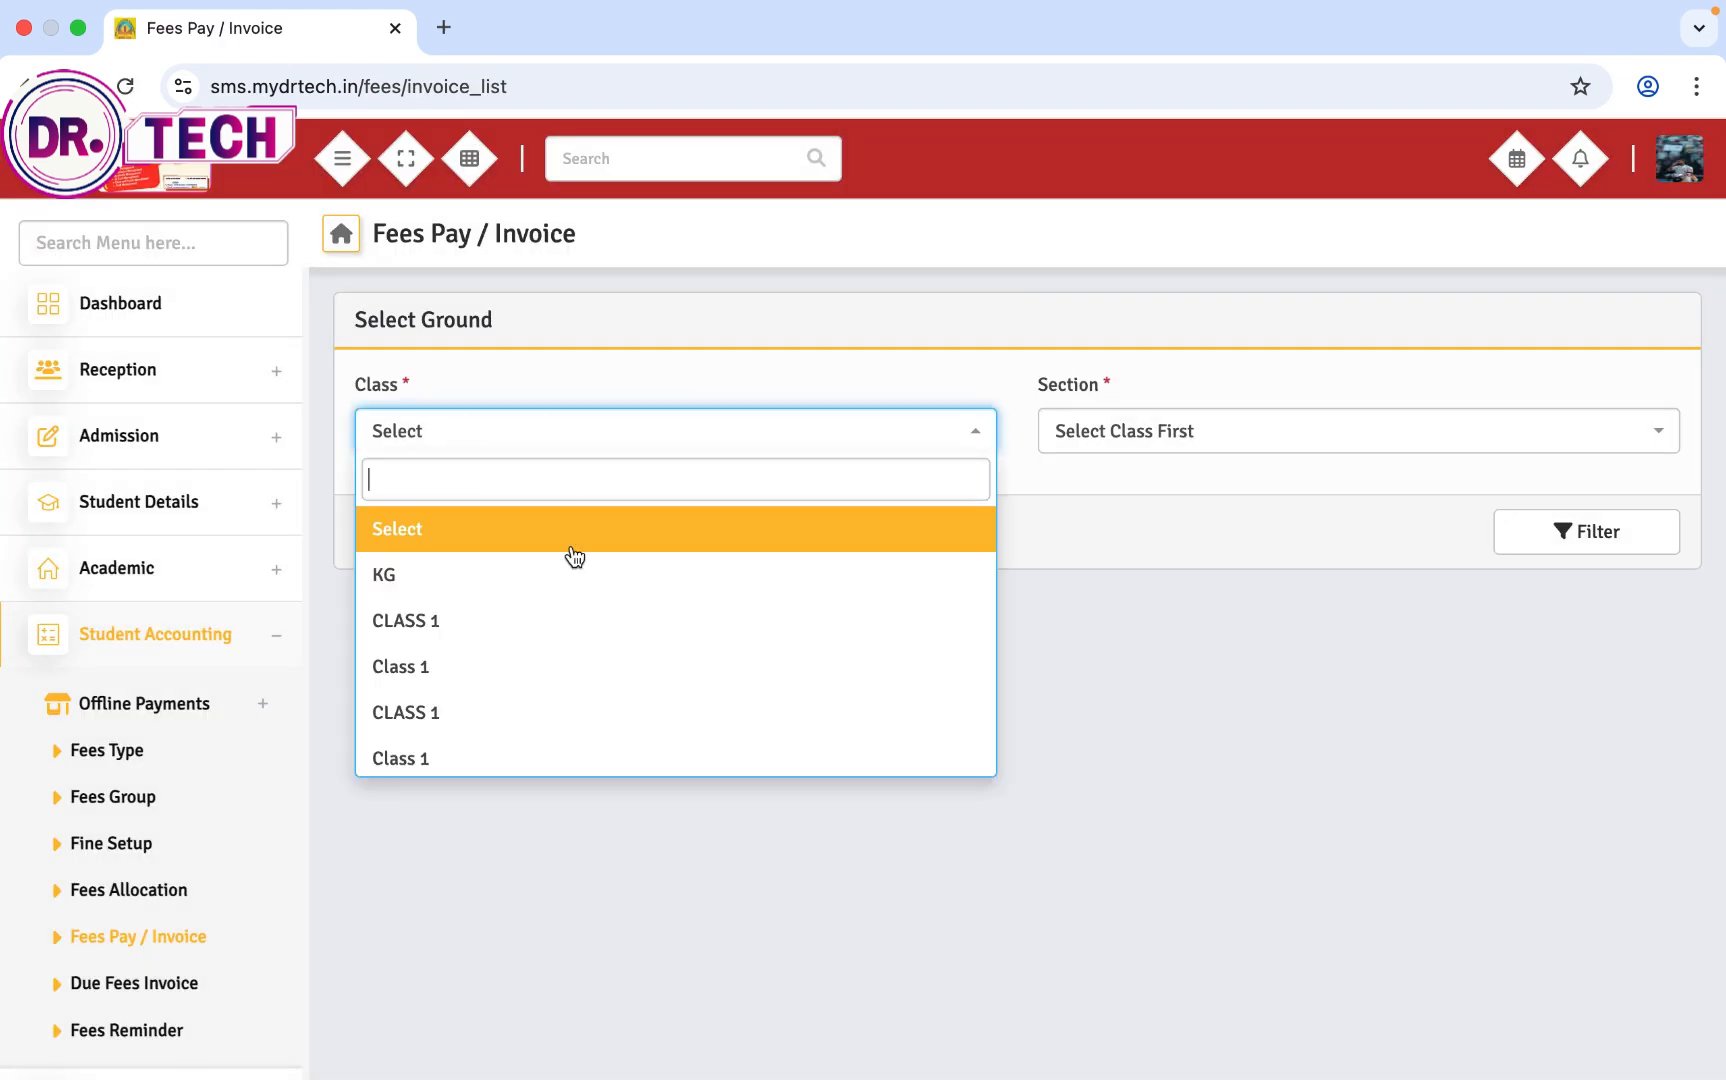
scroll(423, 776, down, 1)
click(424, 763)
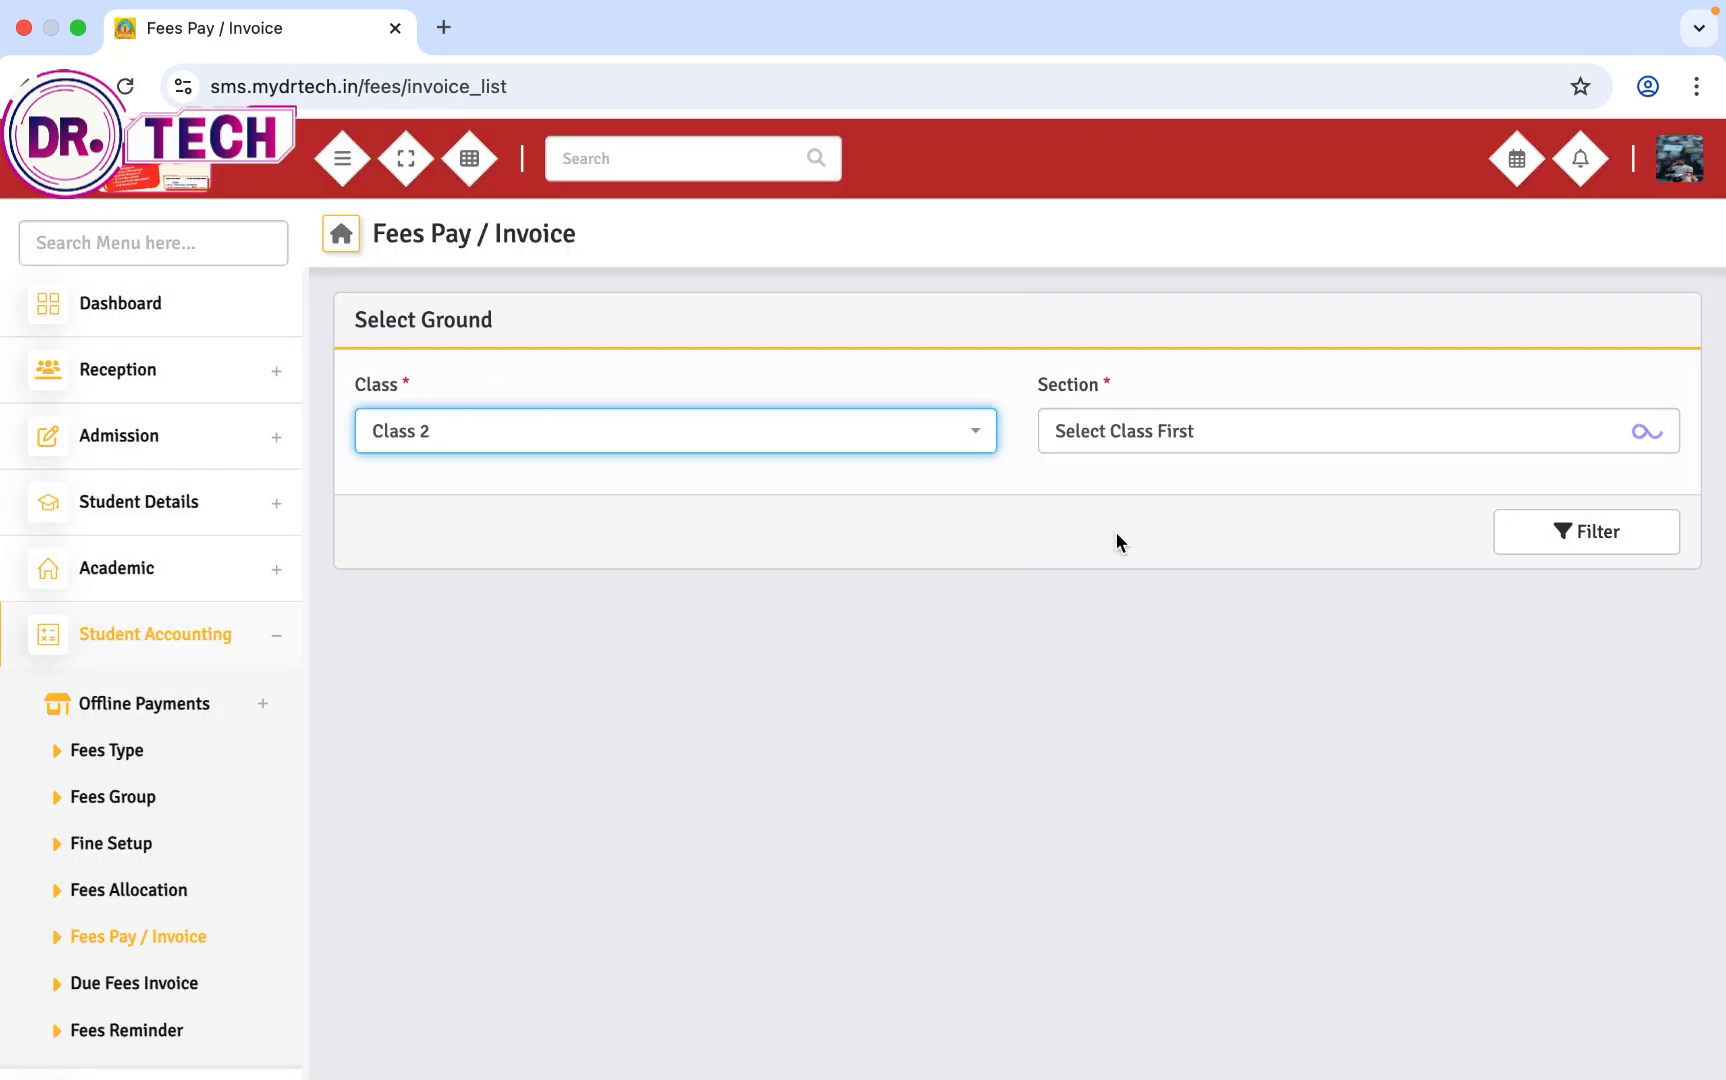
click(1177, 455)
click(1106, 455)
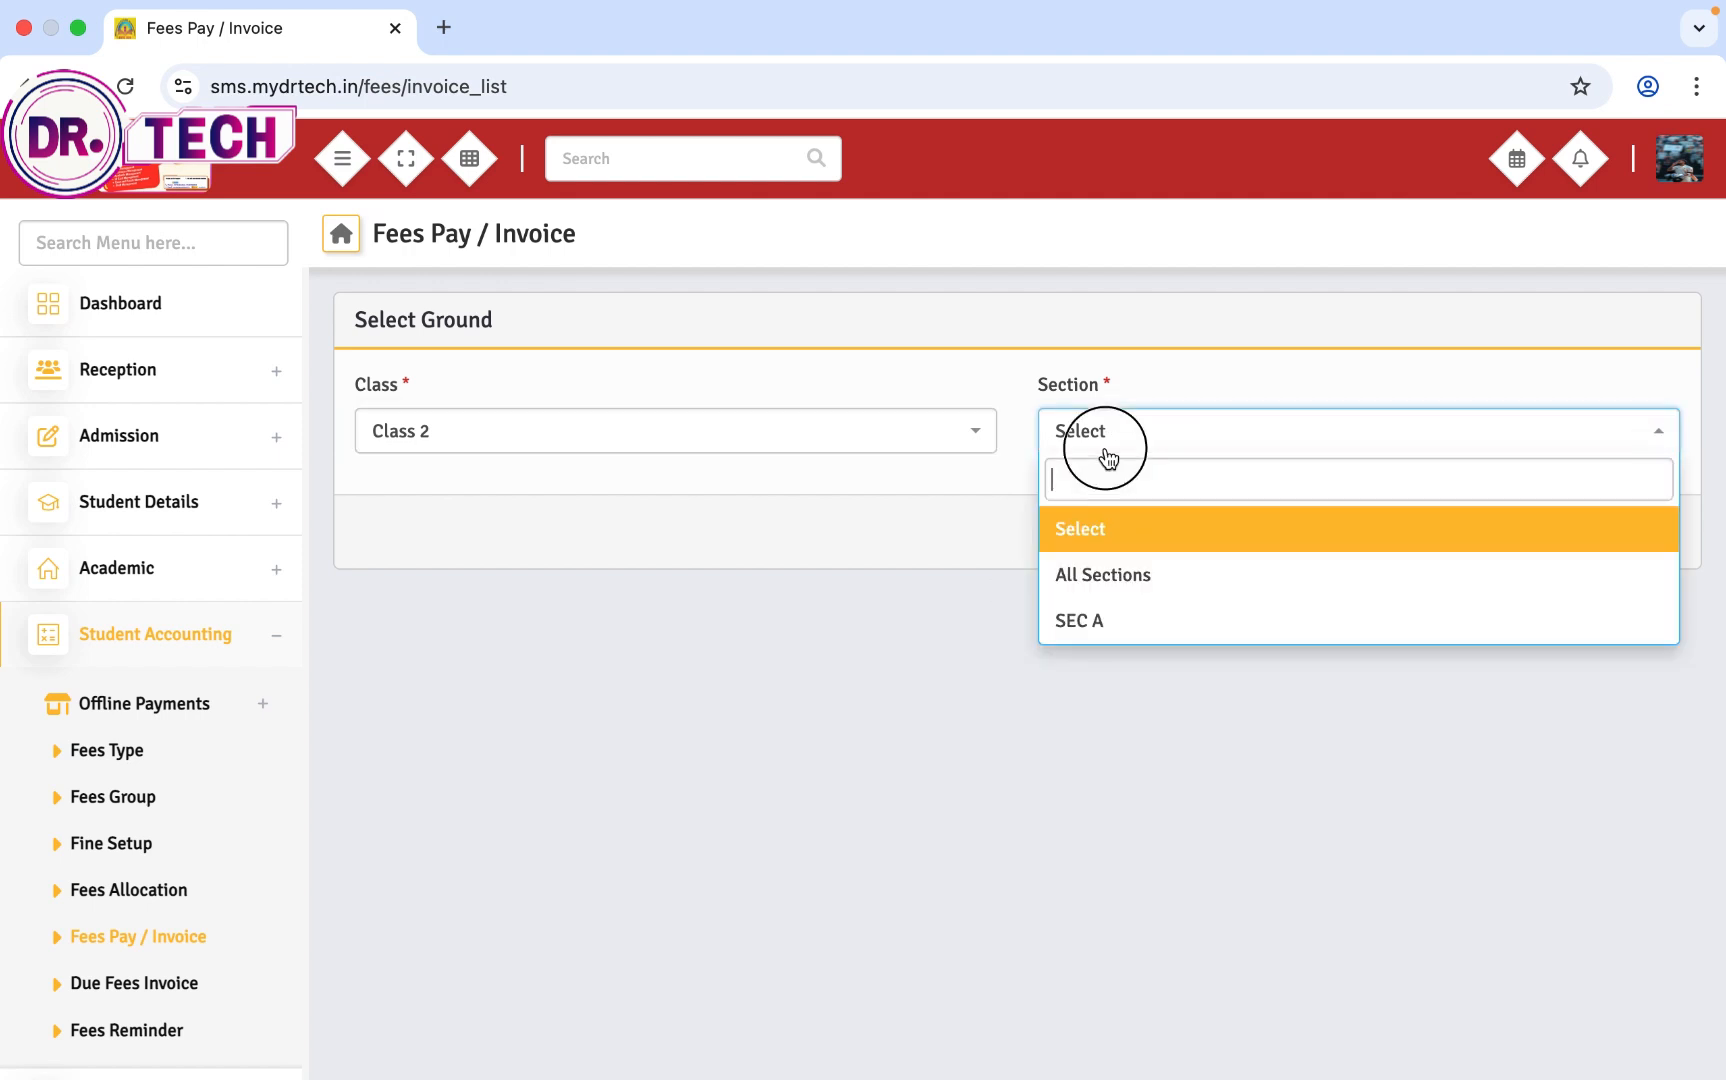
click(1101, 617)
click(1580, 537)
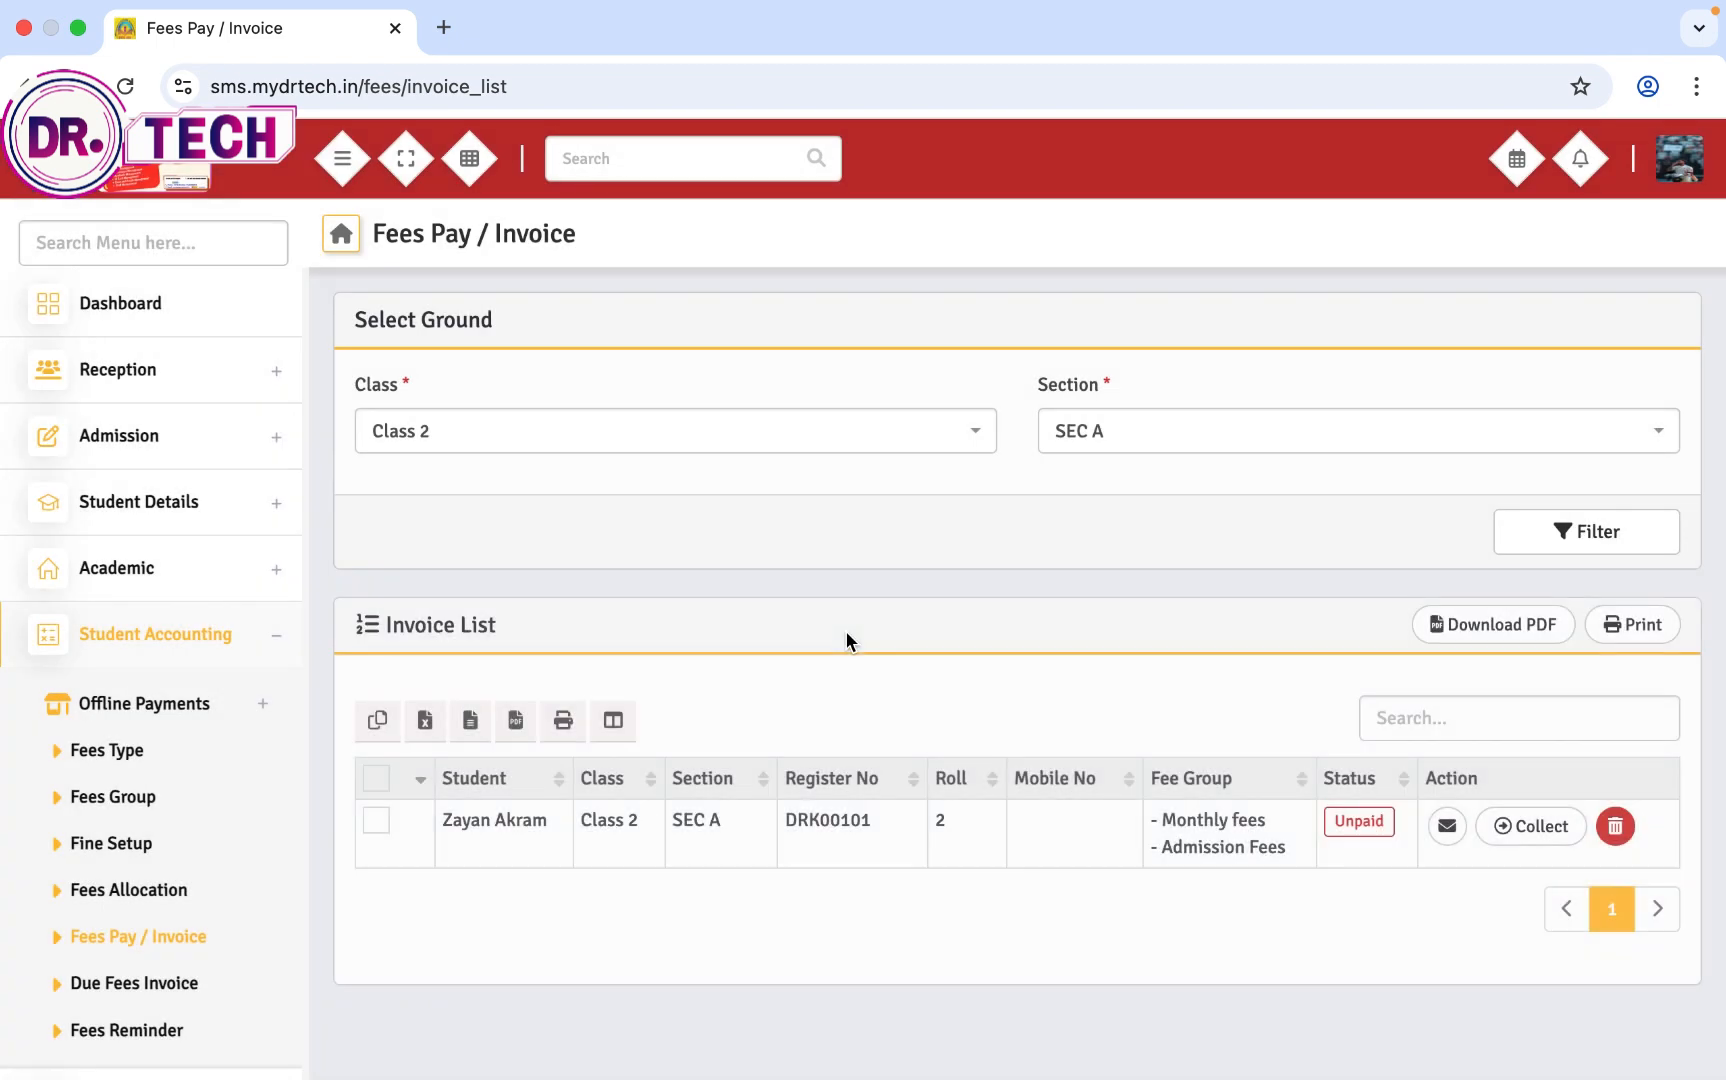
scroll(845, 630, up, 1)
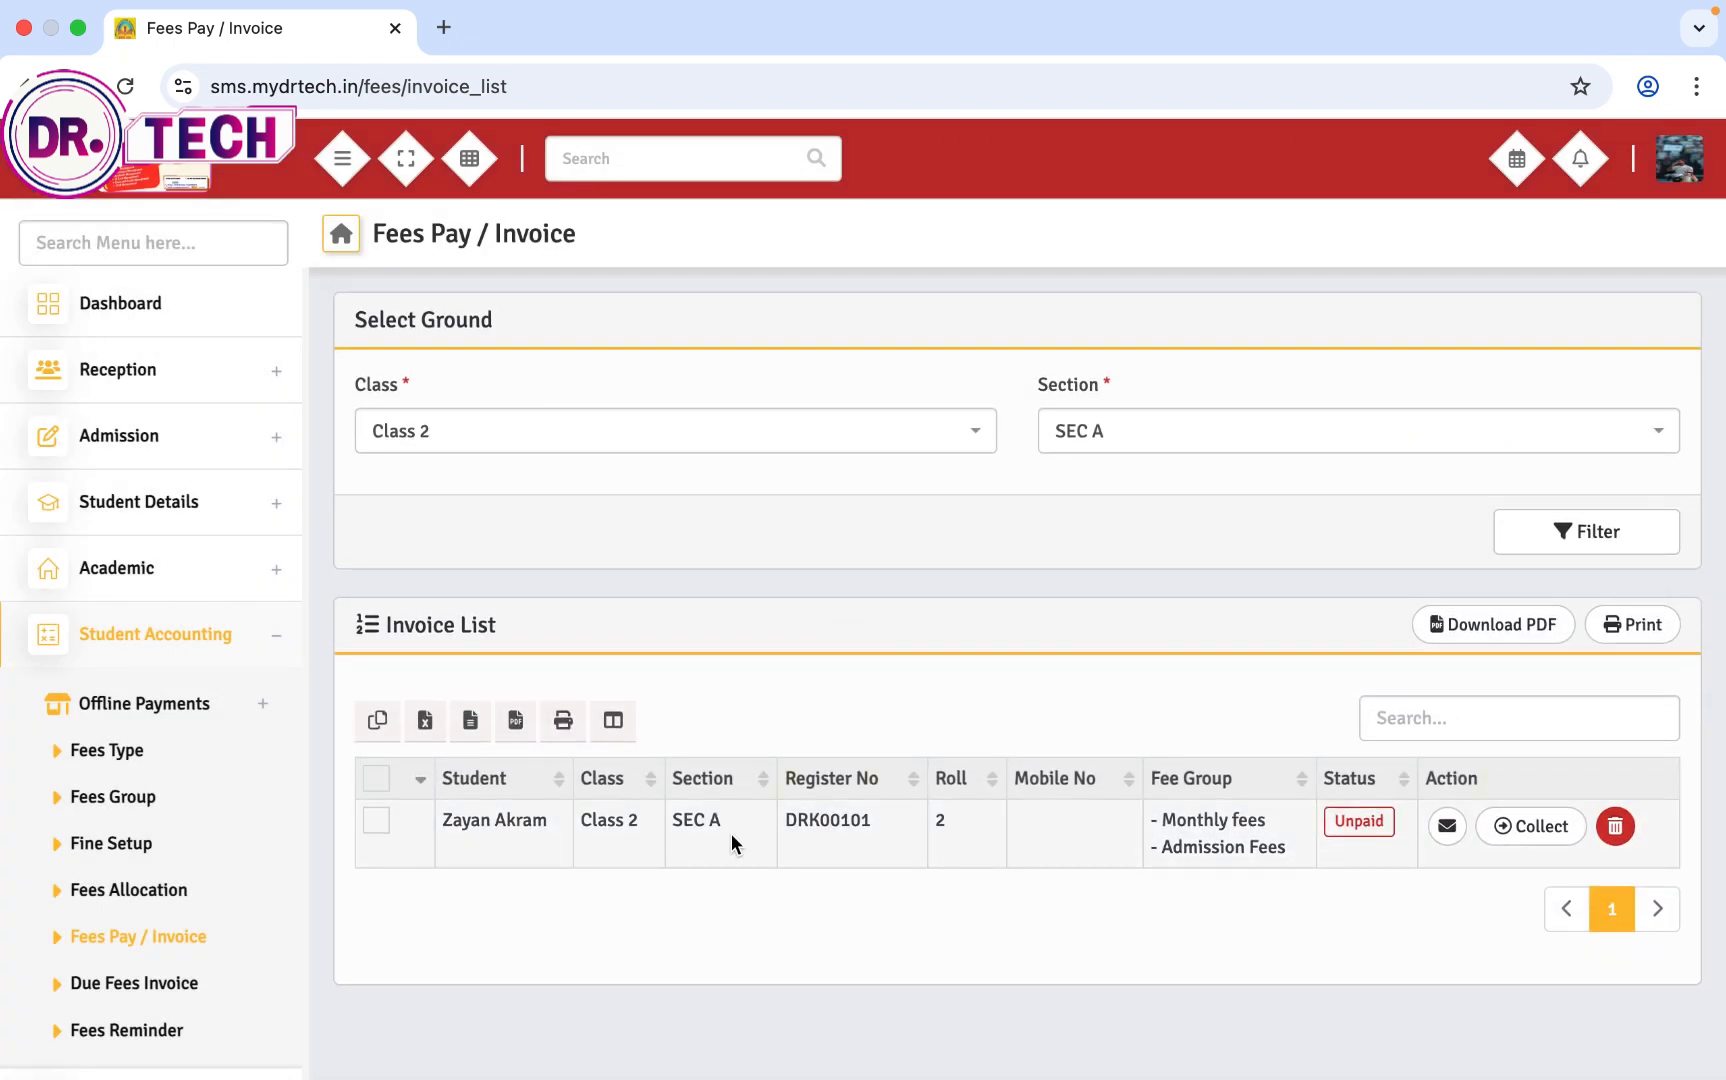
Open the listed Class 2 student's invoice for collection, select only the Jan monthly fee and start collecting it
click(1552, 838)
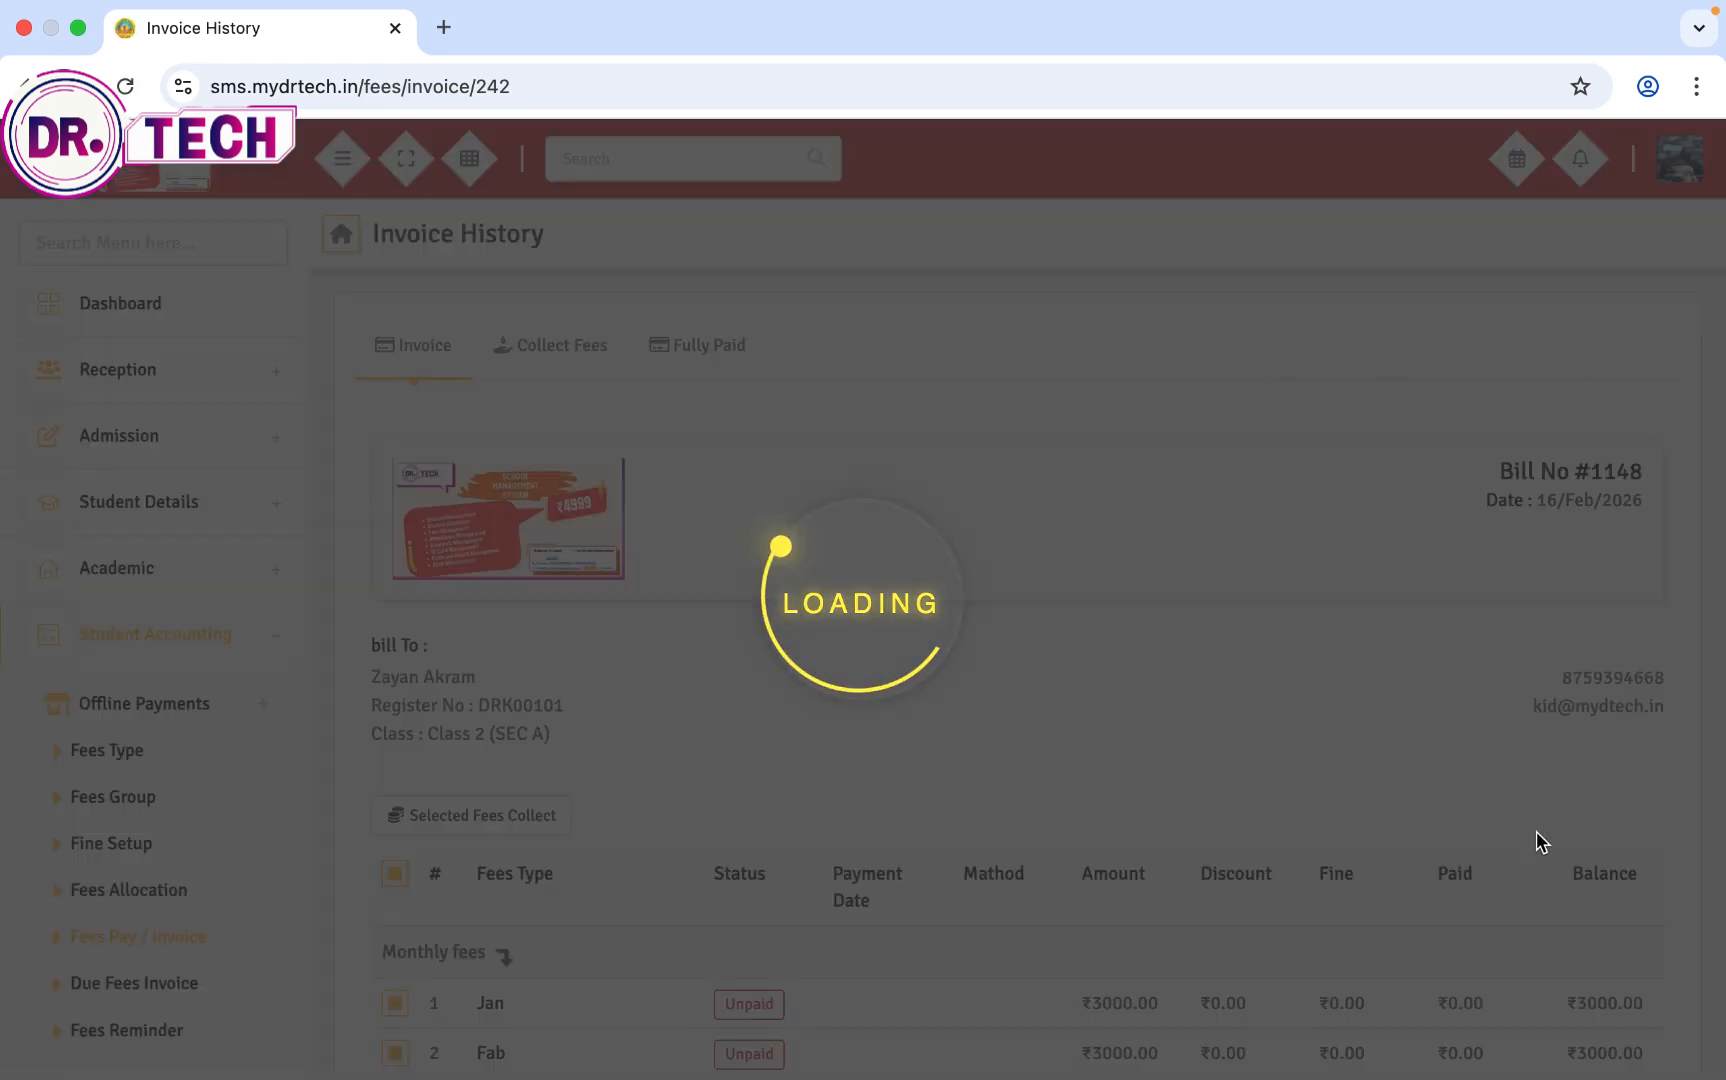
scroll(583, 666, down, 7)
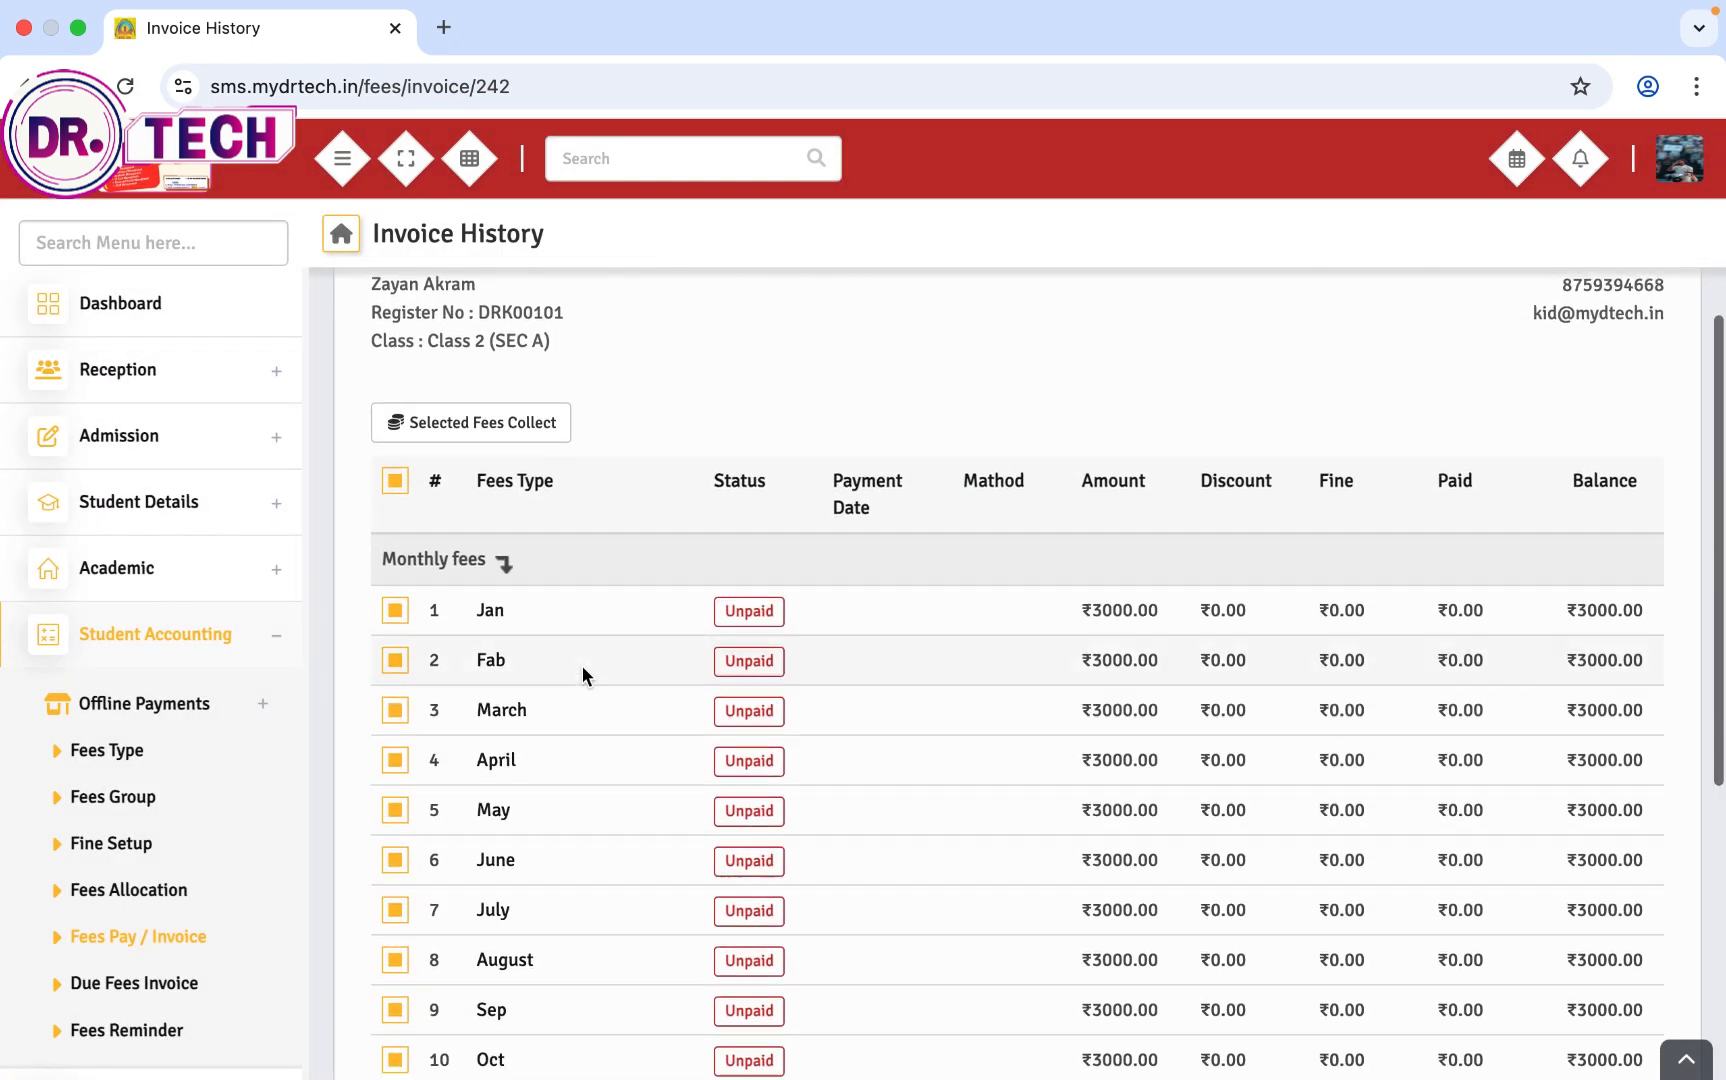
scroll(583, 666, up, 1)
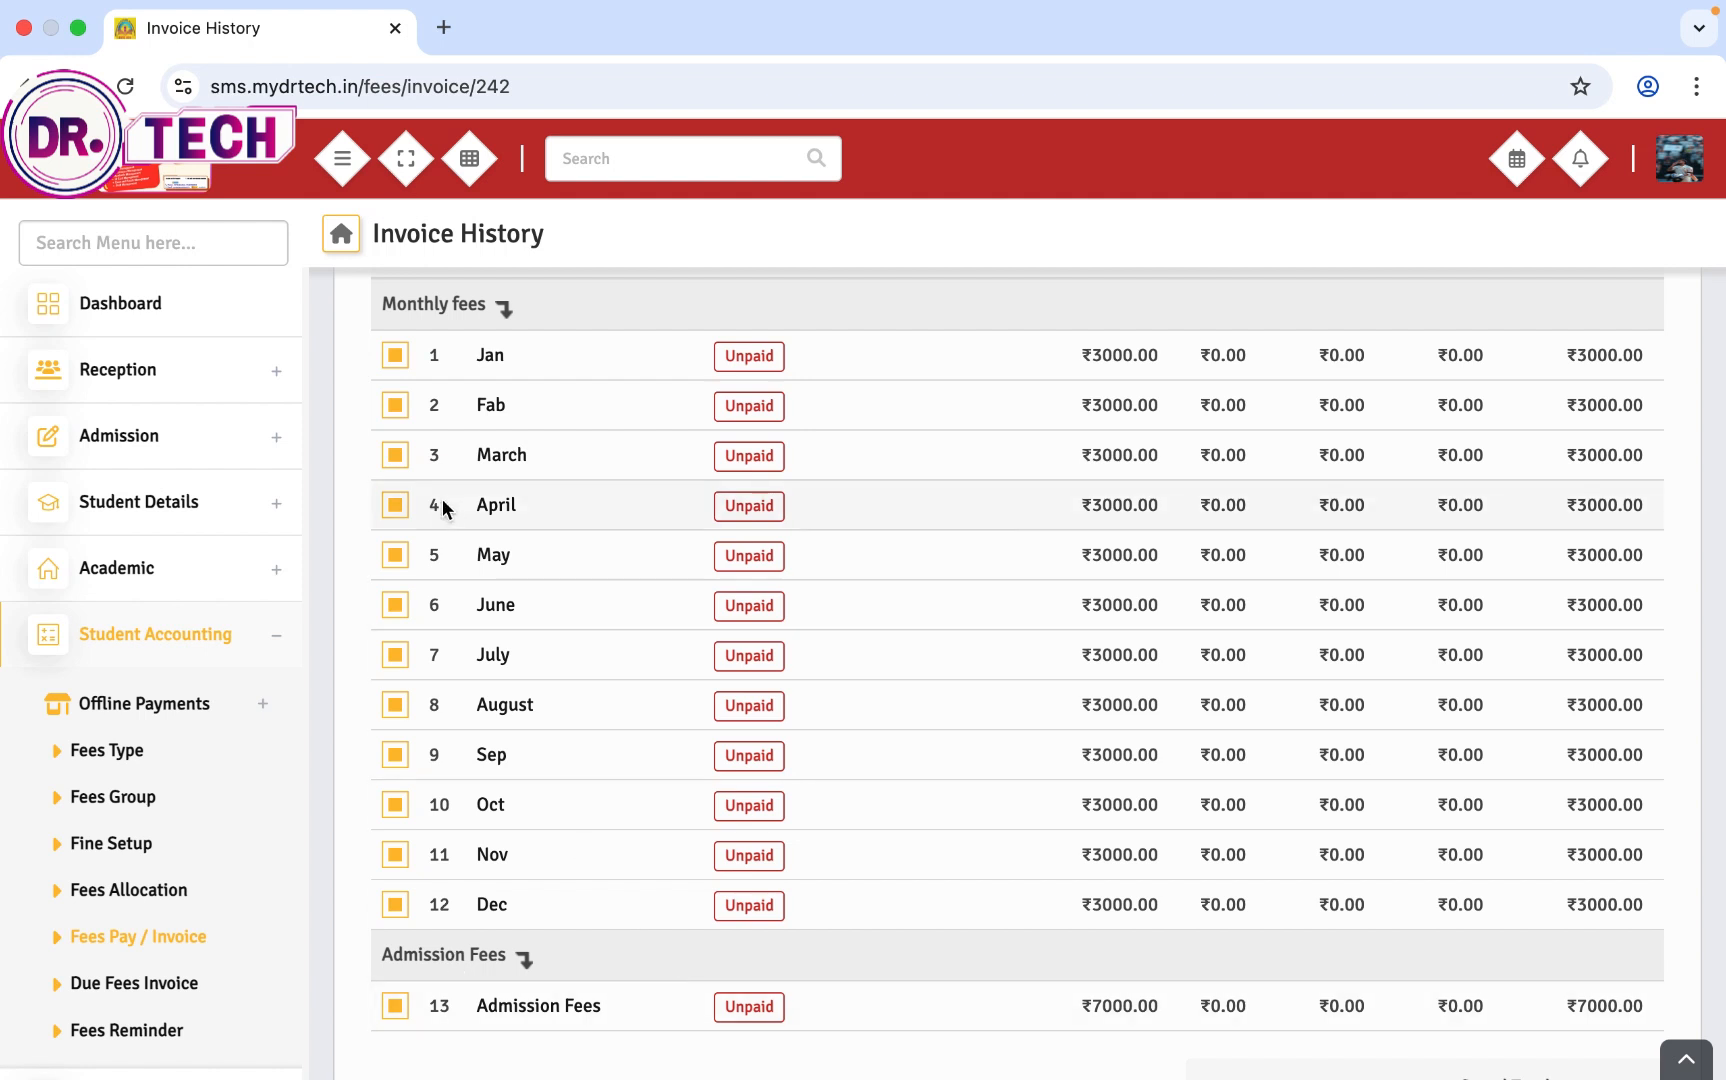
scroll(430, 440, up, 1)
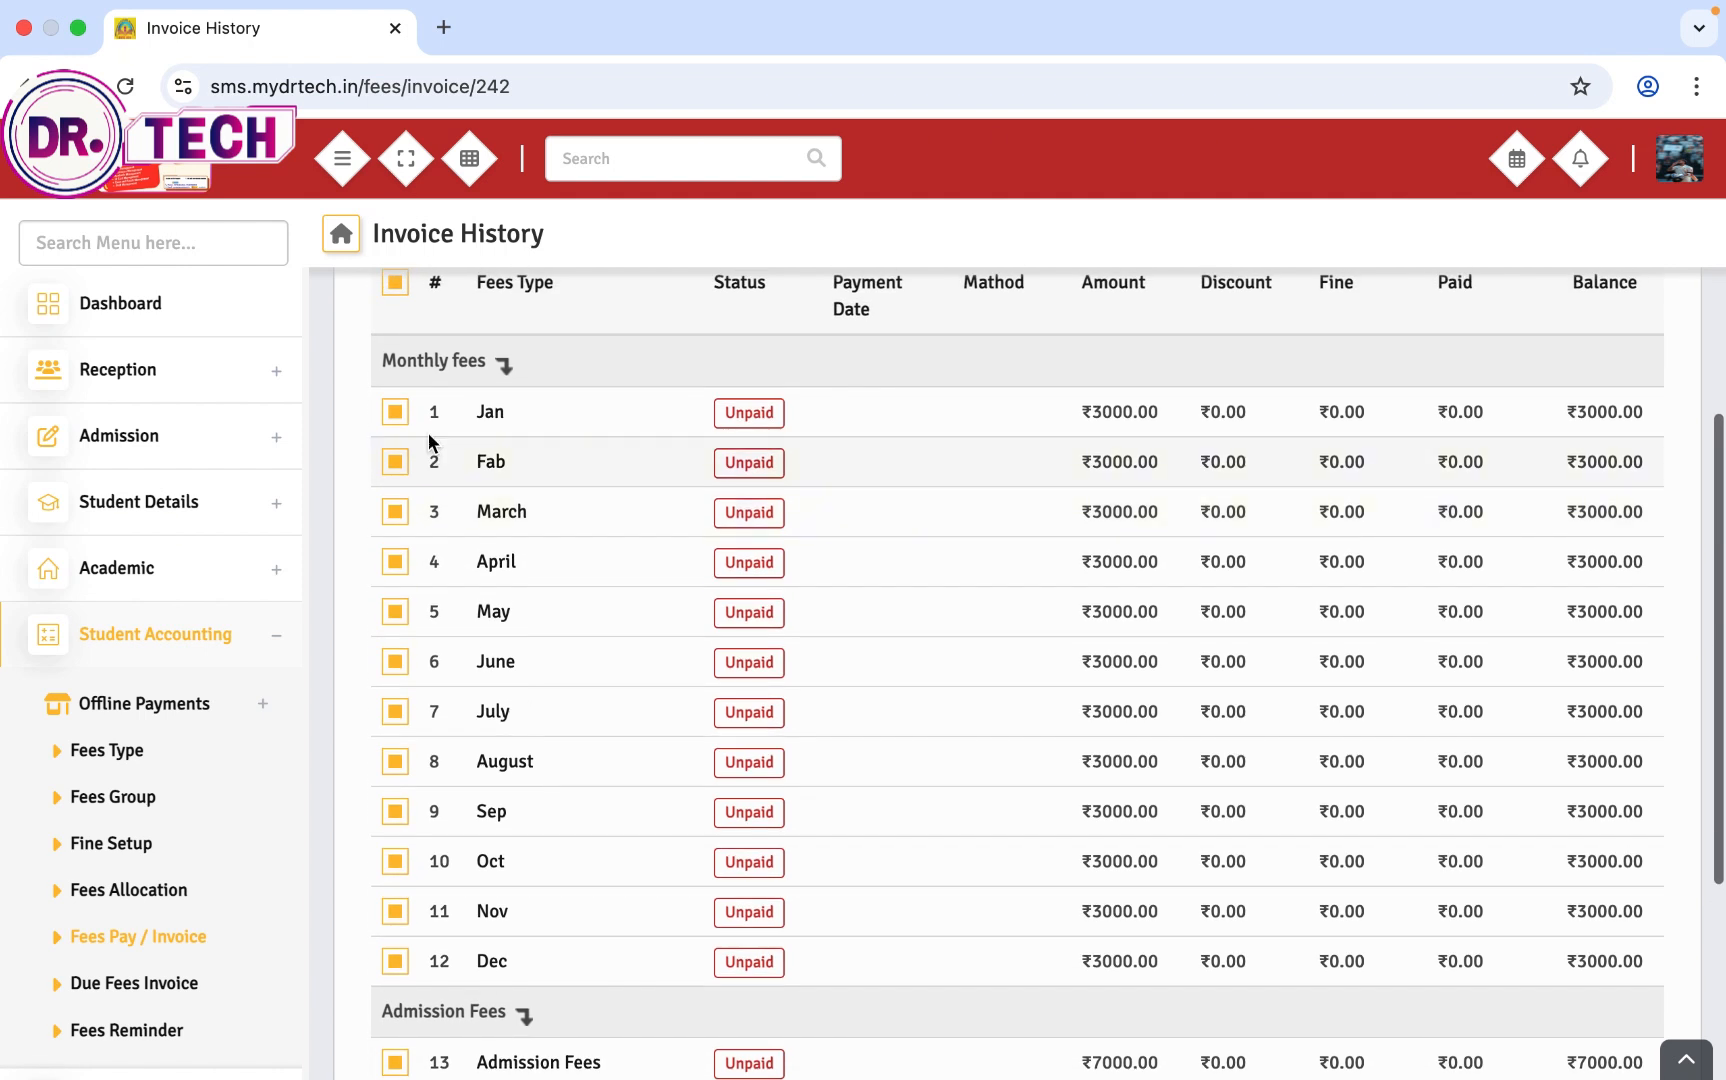
click(397, 285)
scroll(530, 520, down, 4)
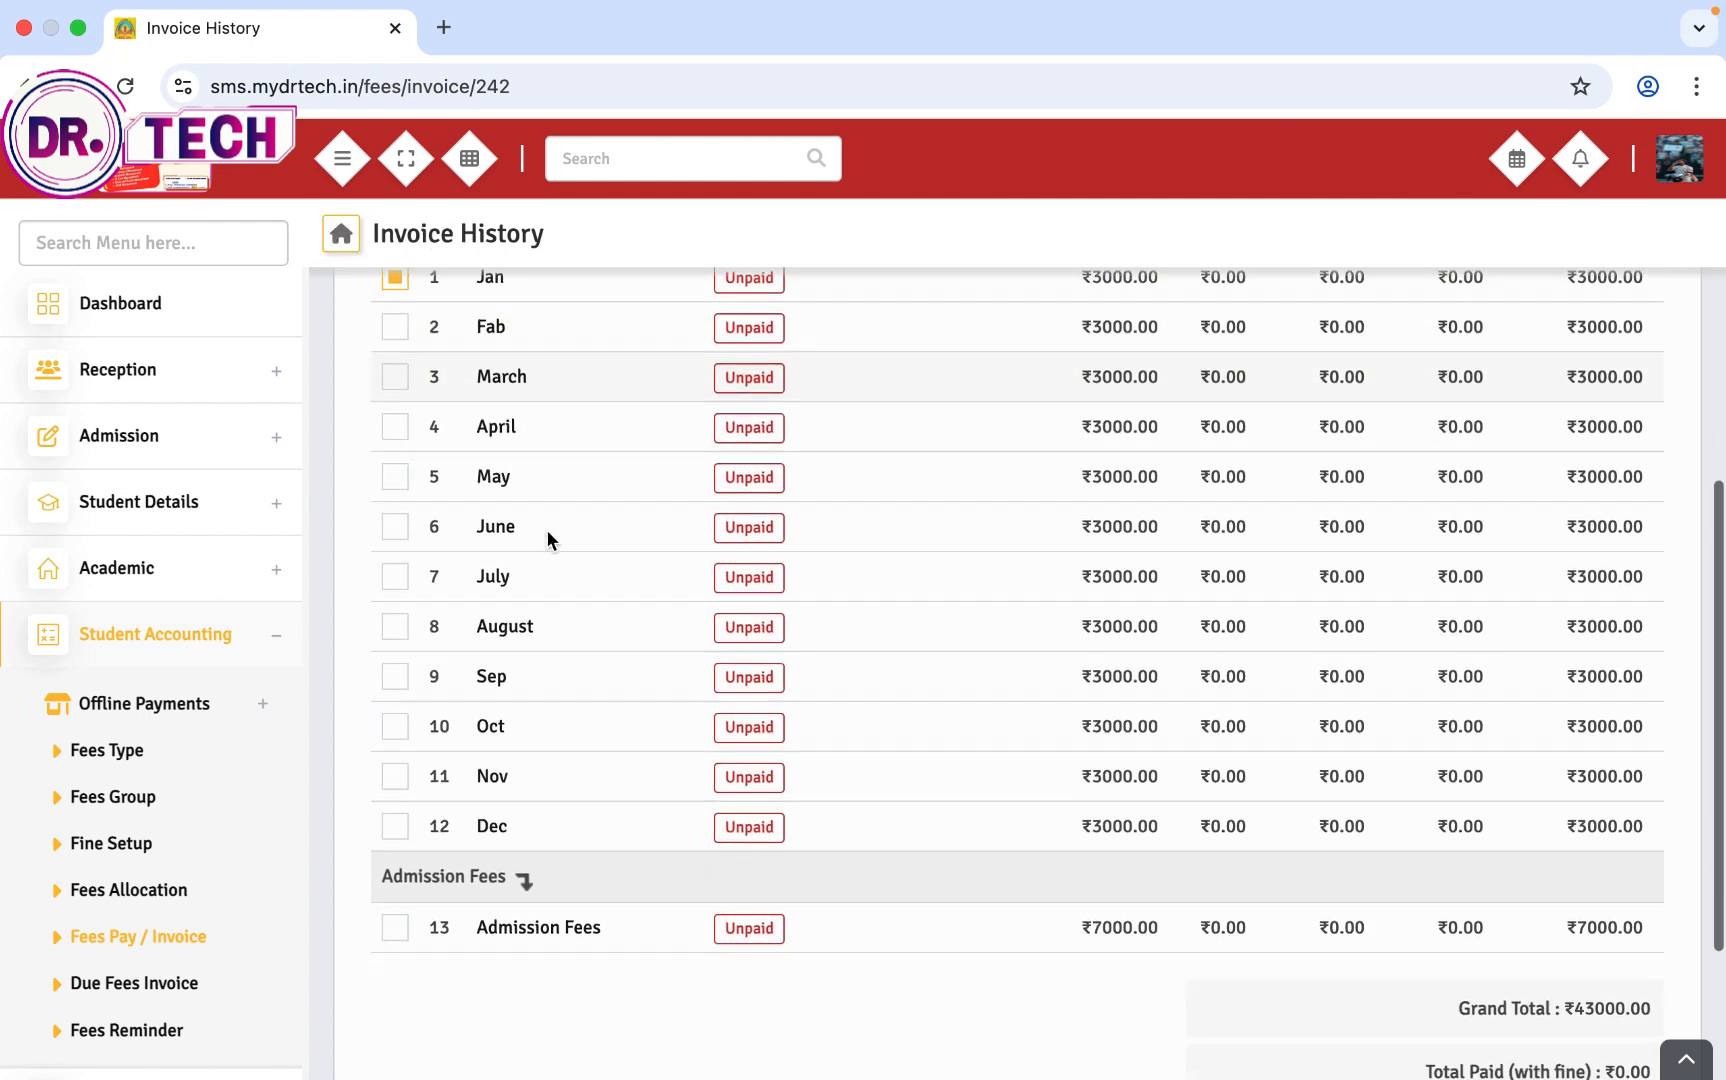
scroll(553, 837, up, 2)
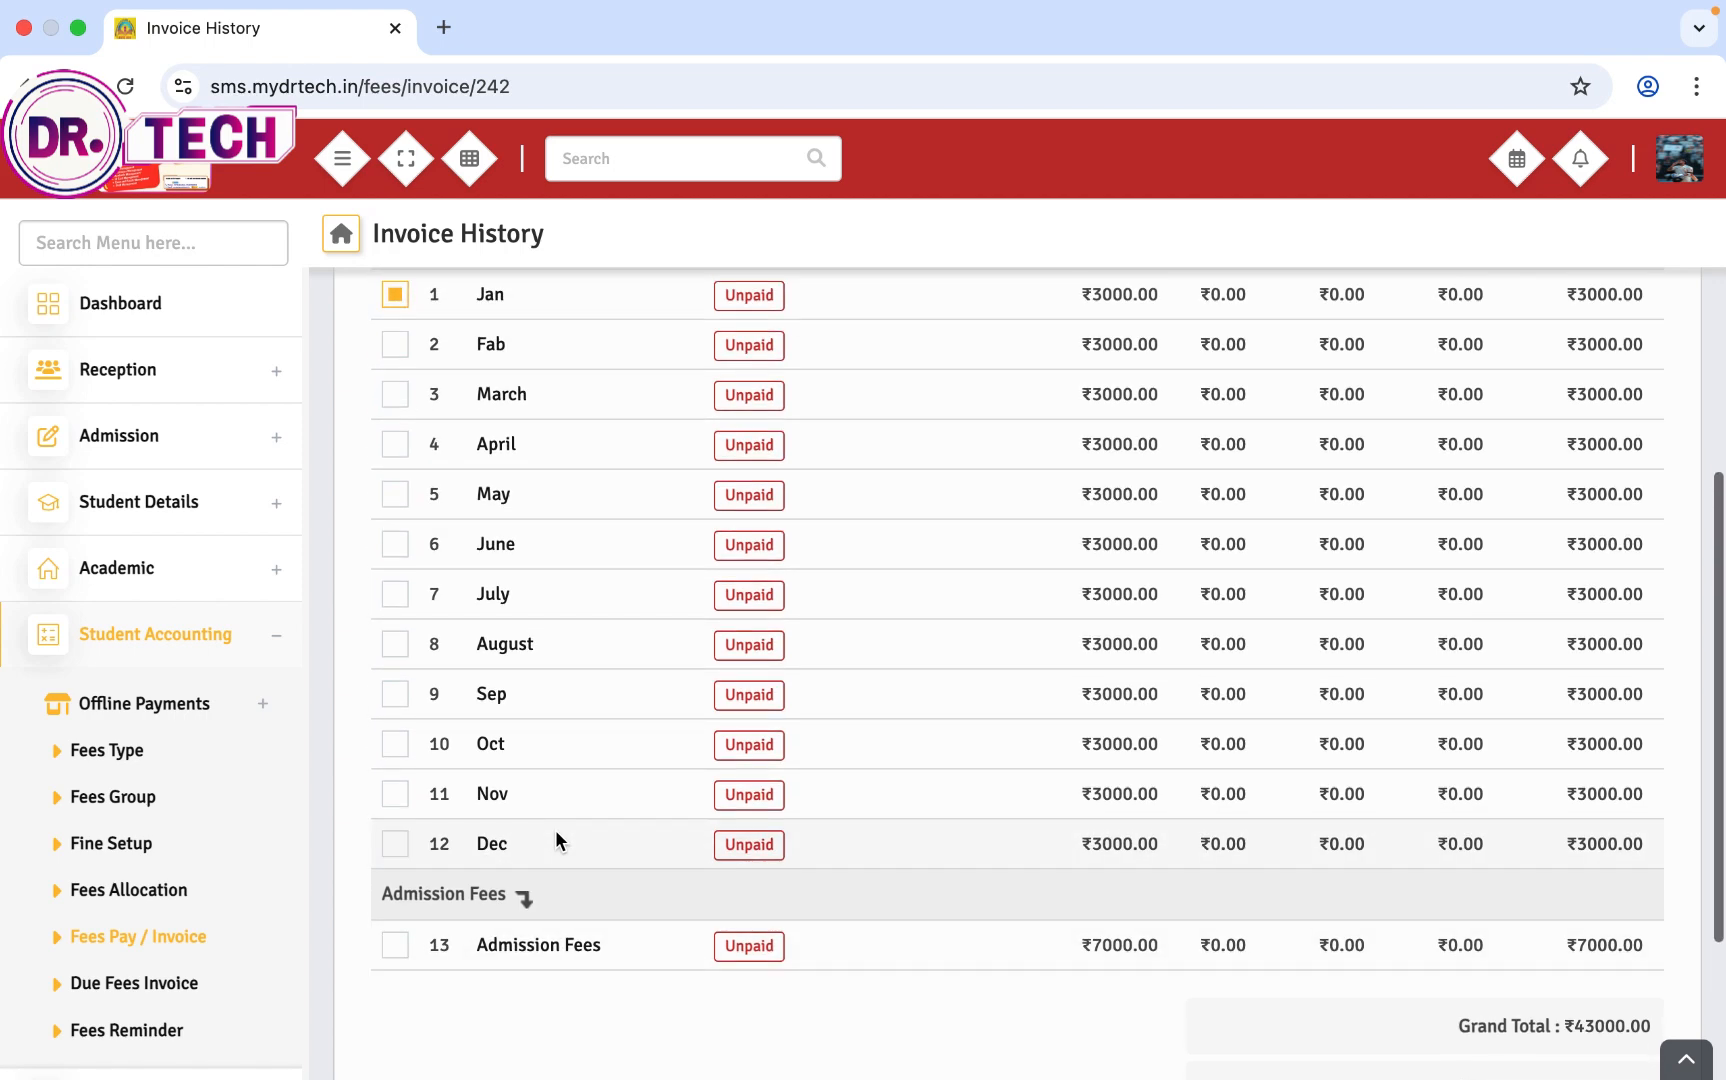
scroll(555, 838, up, 5)
click(449, 460)
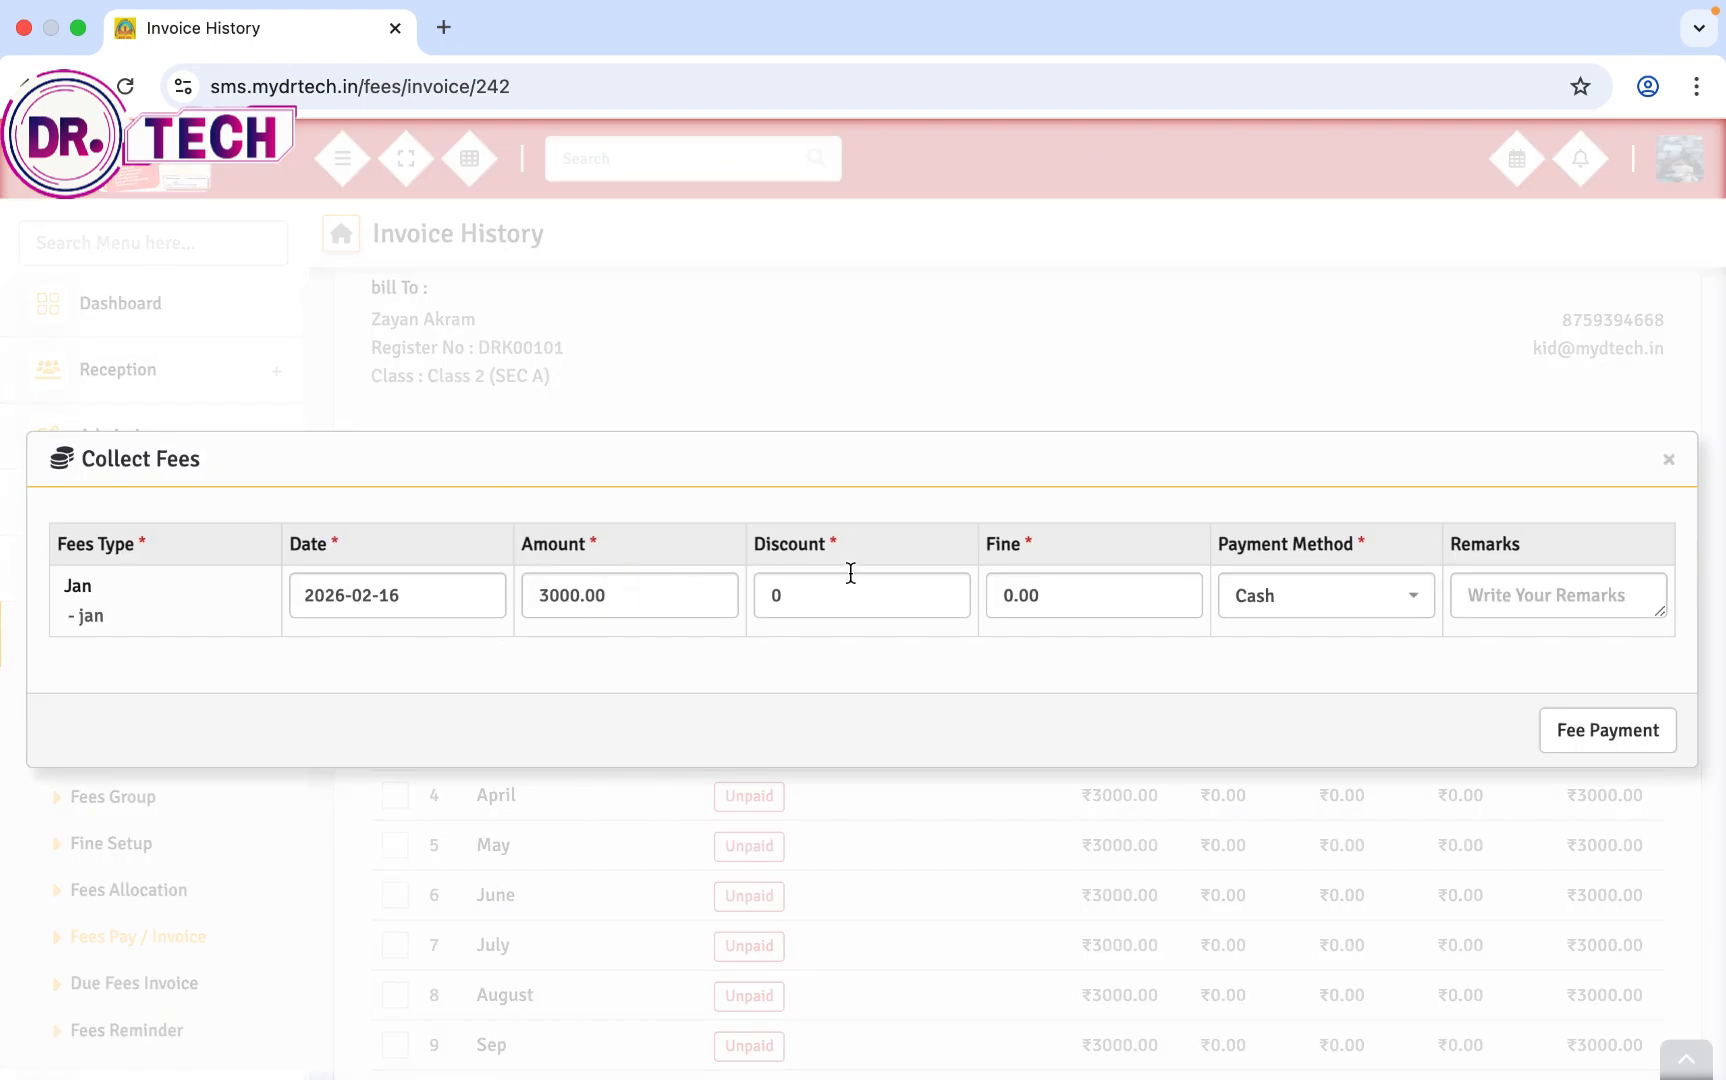
Record the Jan fee payment with Cash as the payment method and review the invoice totals
click(1260, 596)
click(1356, 700)
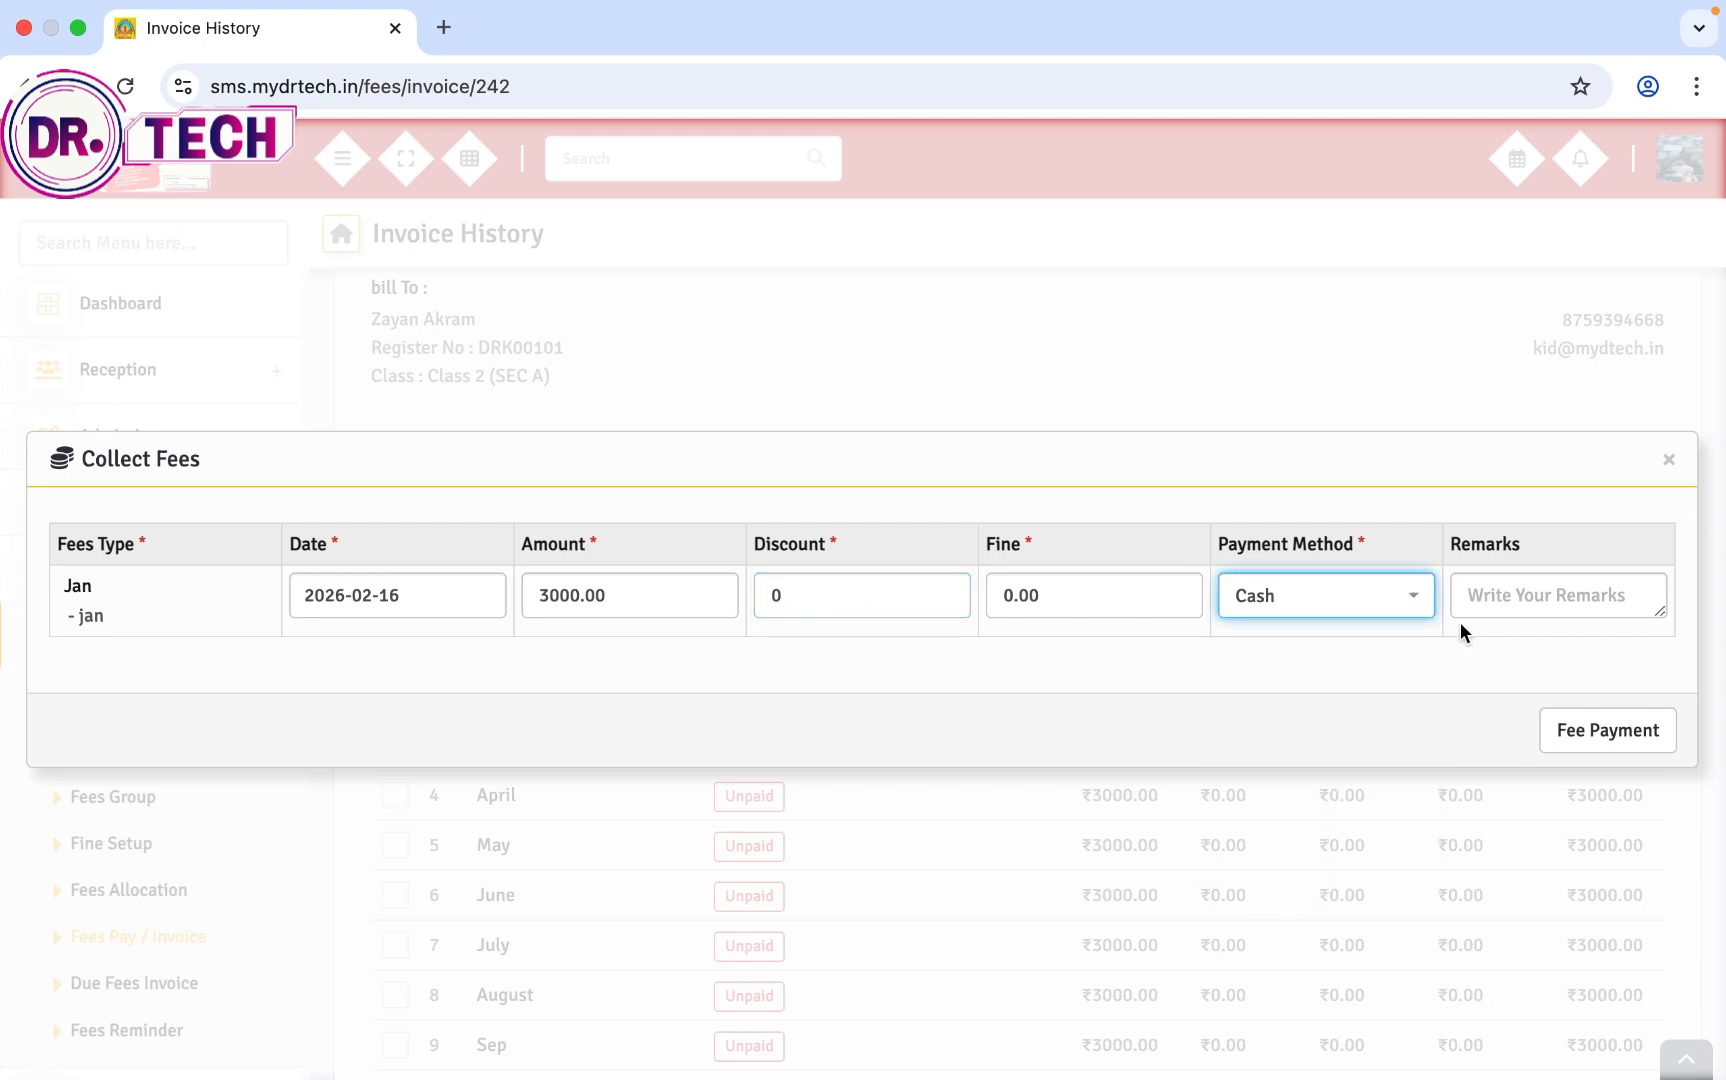
click(1414, 597)
click(1349, 690)
click(1606, 733)
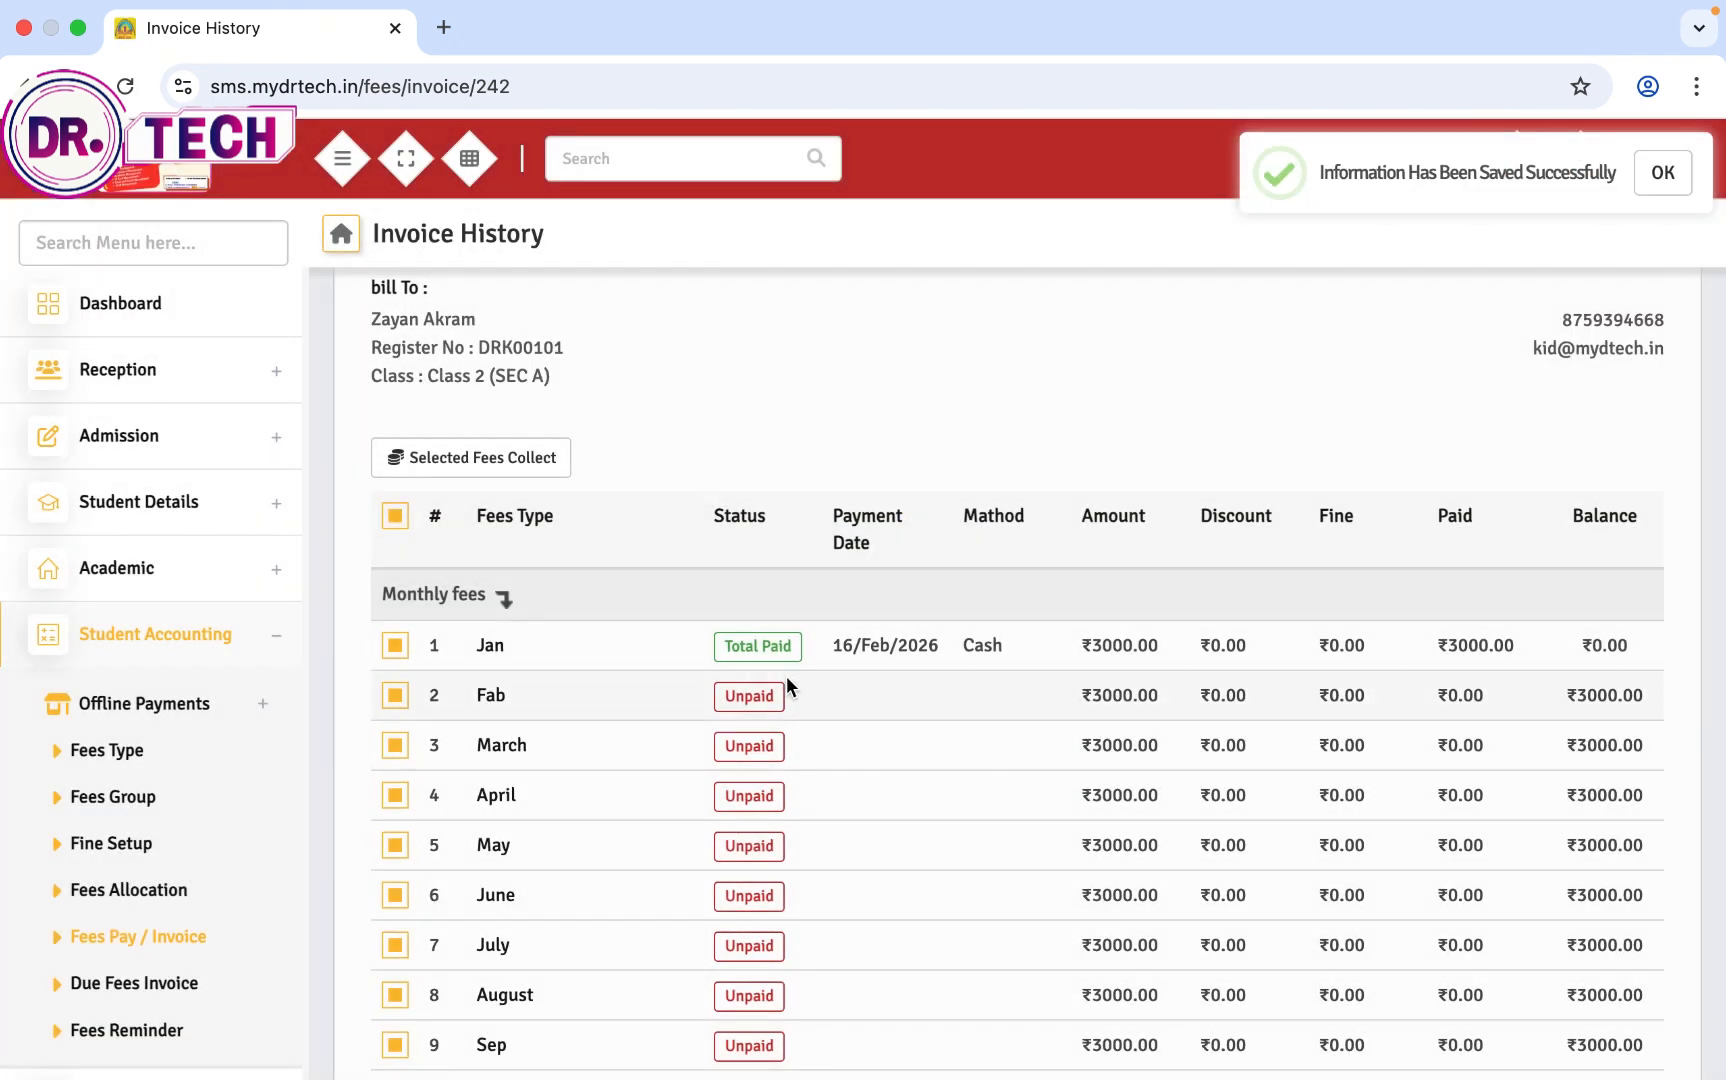
scroll(961, 628, down, 3)
scroll(961, 628, down, 5)
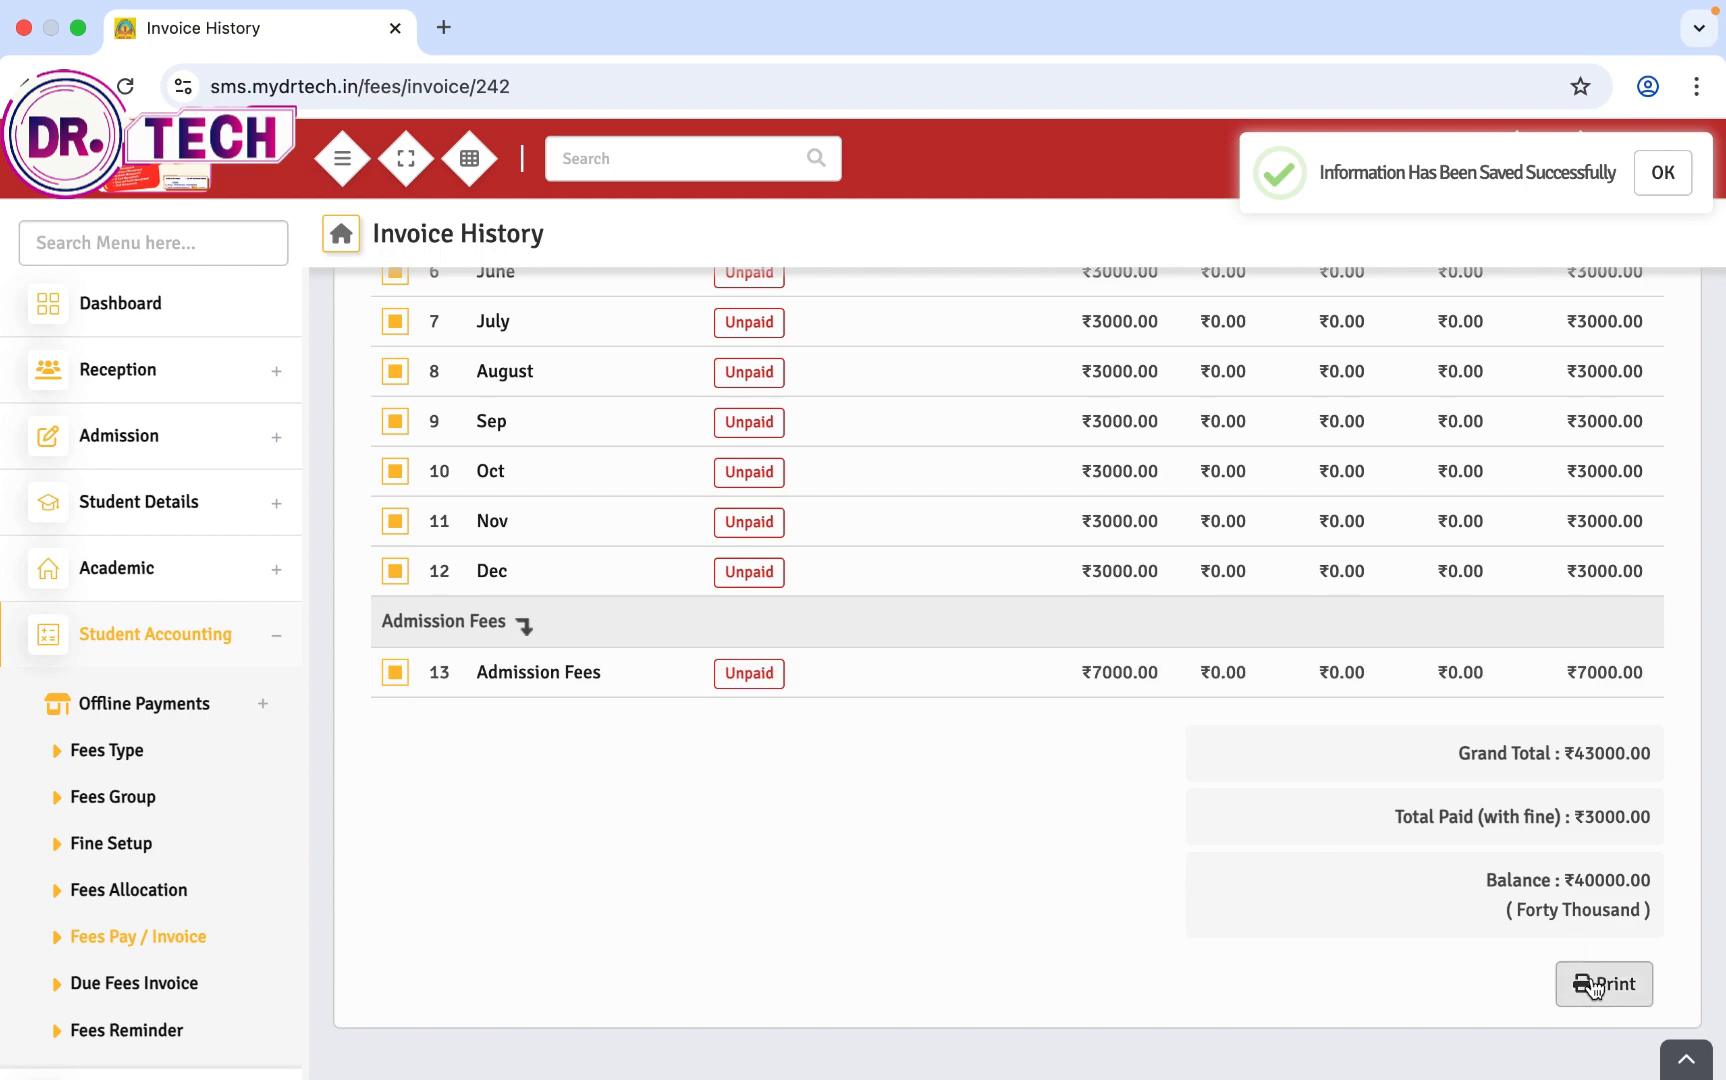
List the due fees invoices for Class 2, section SEC A, with the Fab monthly fee as fees type
scroll(177, 963, down, 2)
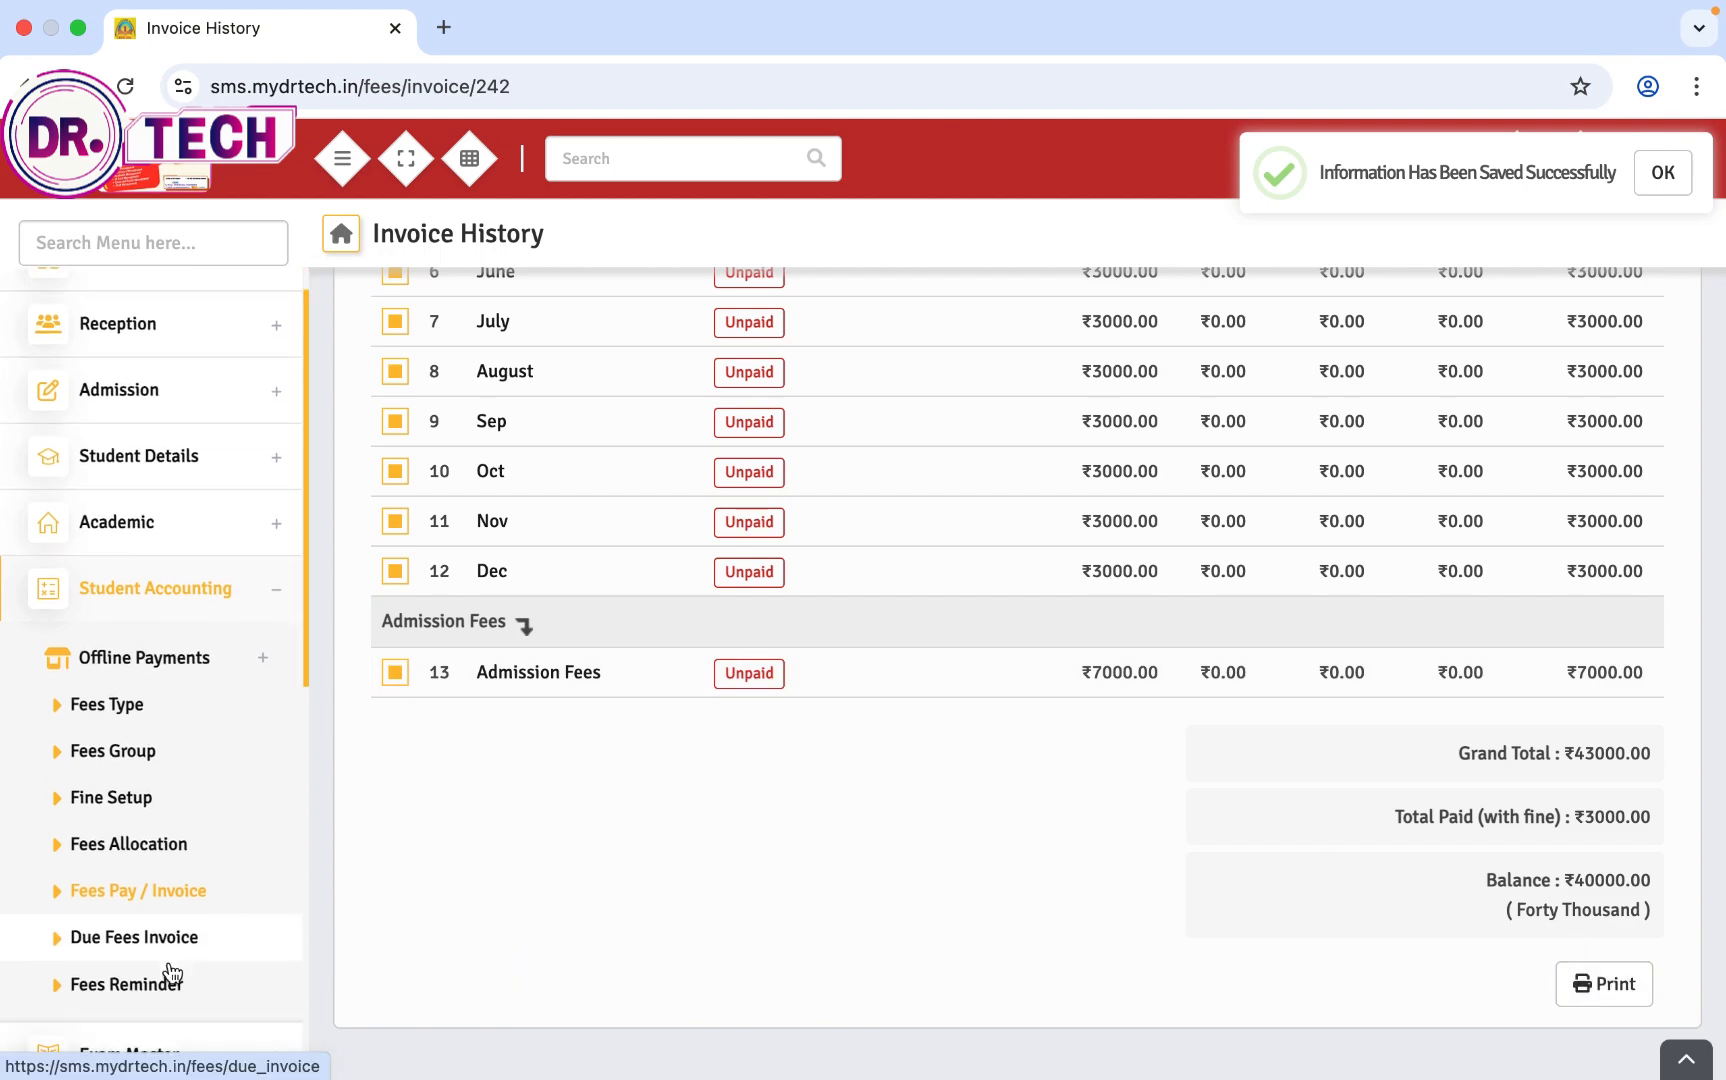
click(148, 889)
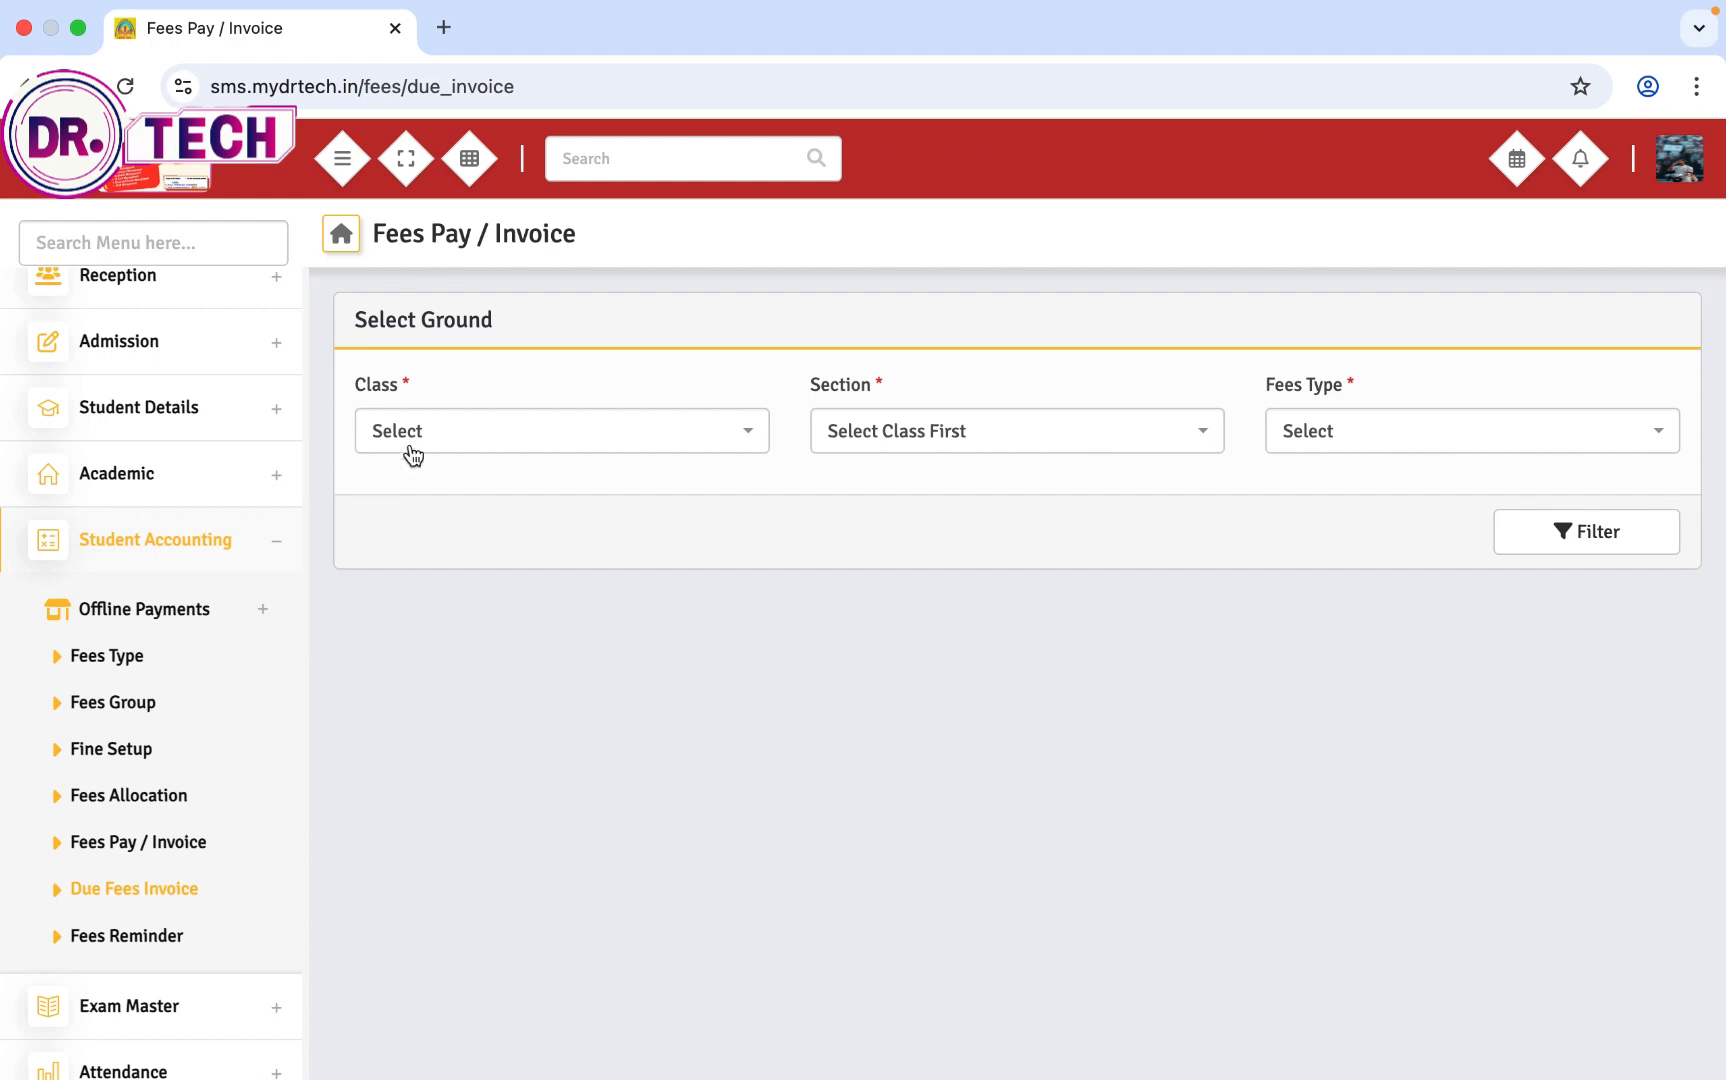
click(413, 456)
scroll(478, 595, down, 1)
click(441, 752)
click(813, 443)
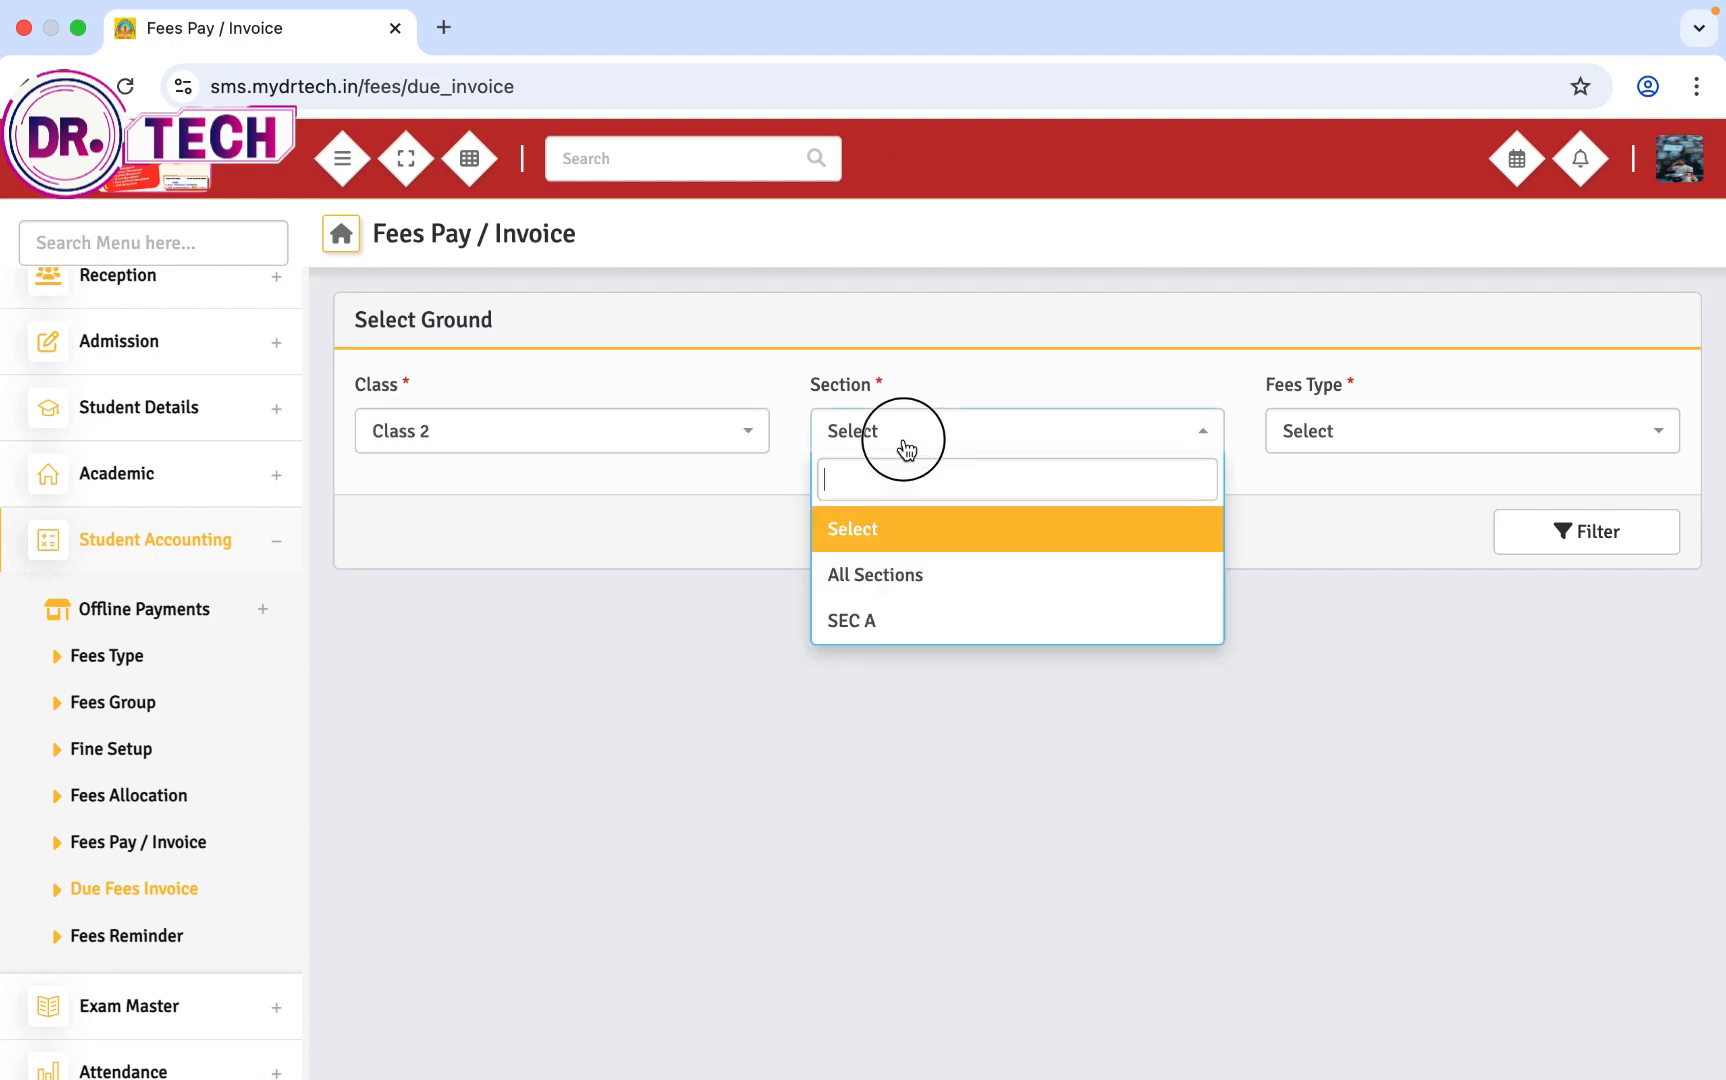
click(877, 616)
click(1330, 428)
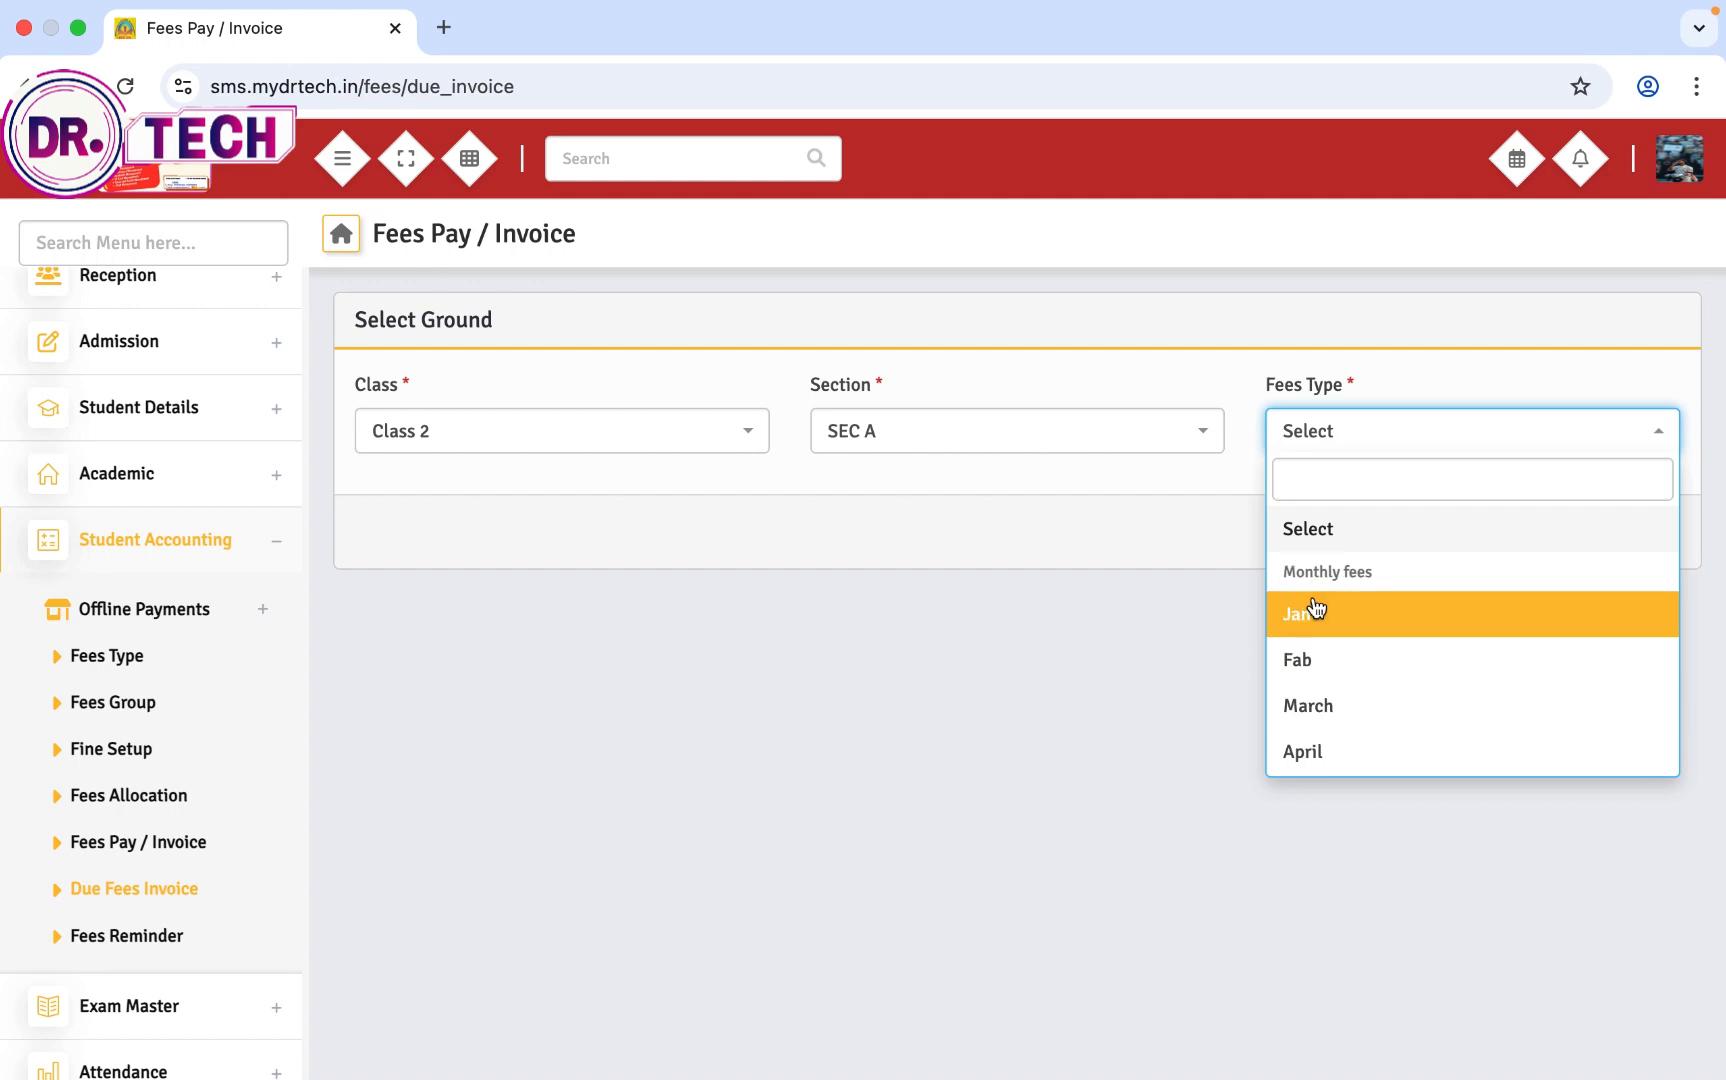
click(1298, 663)
click(1622, 536)
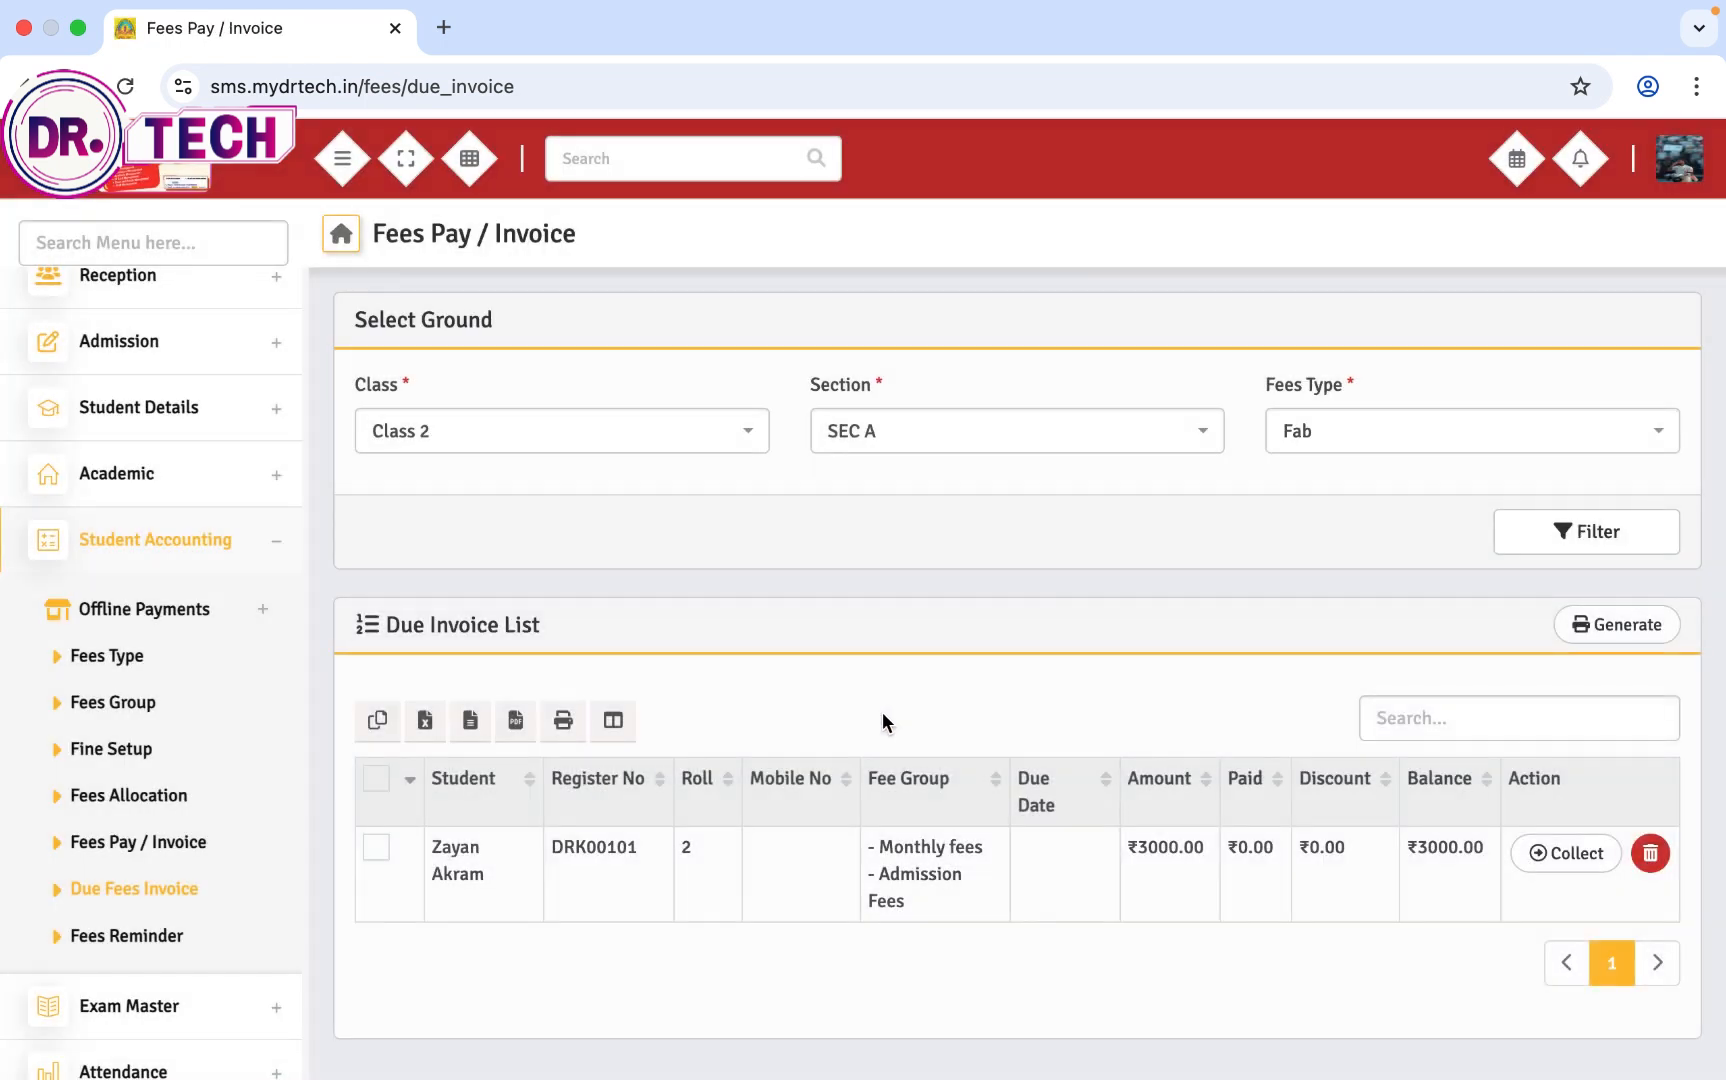
Select the listed student's due Fab invoice, open it for collection and try to collect the selected fees
scroll(880, 716, down, 1)
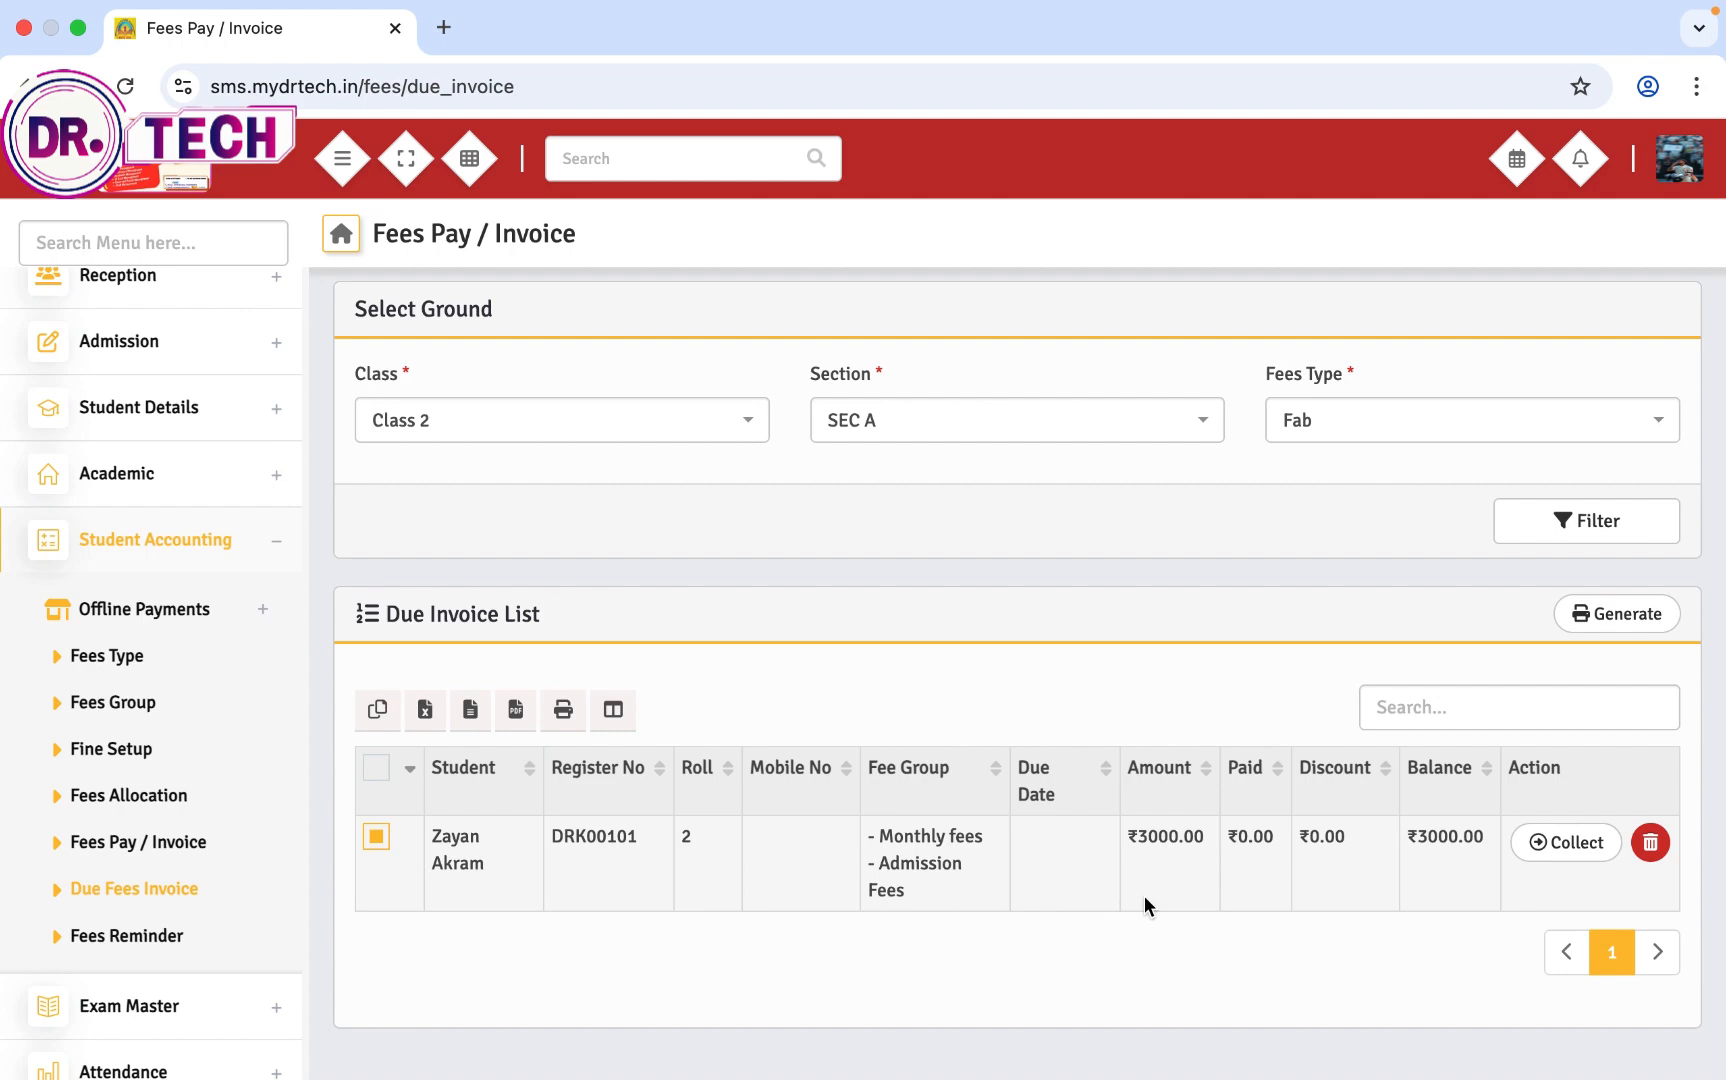
click(1556, 845)
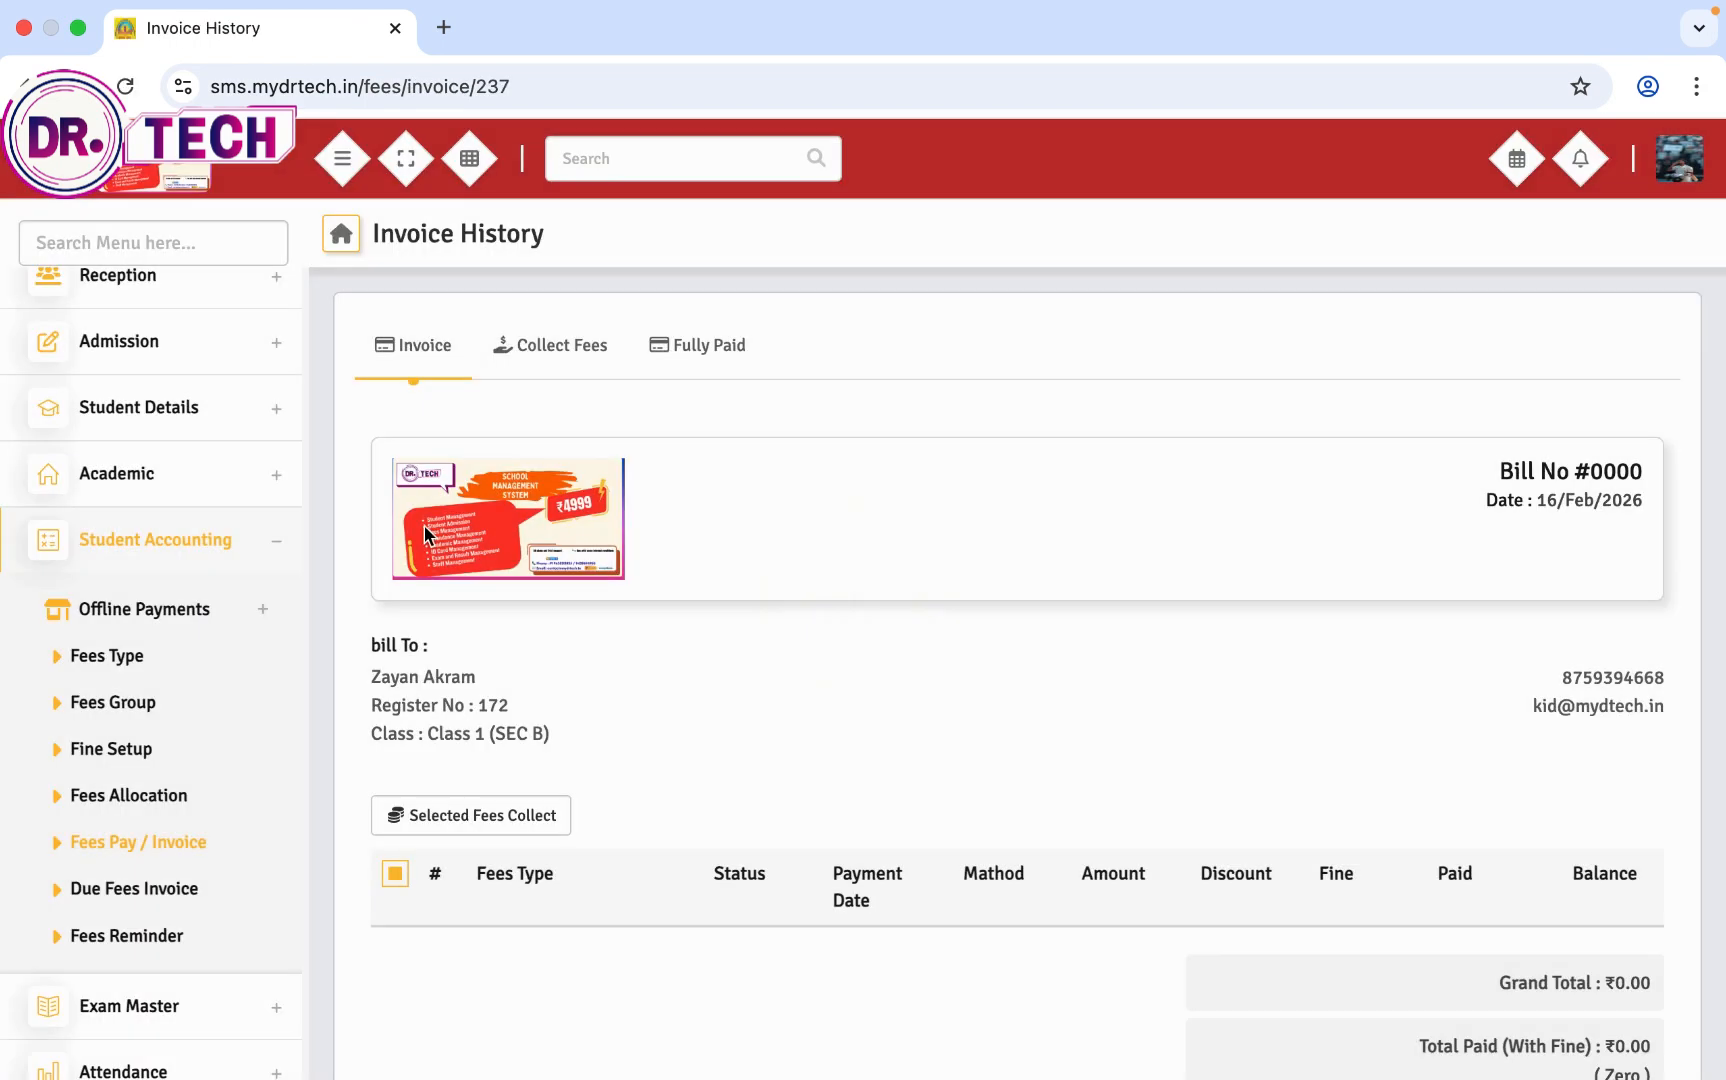
scroll(1015, 827, down, 2)
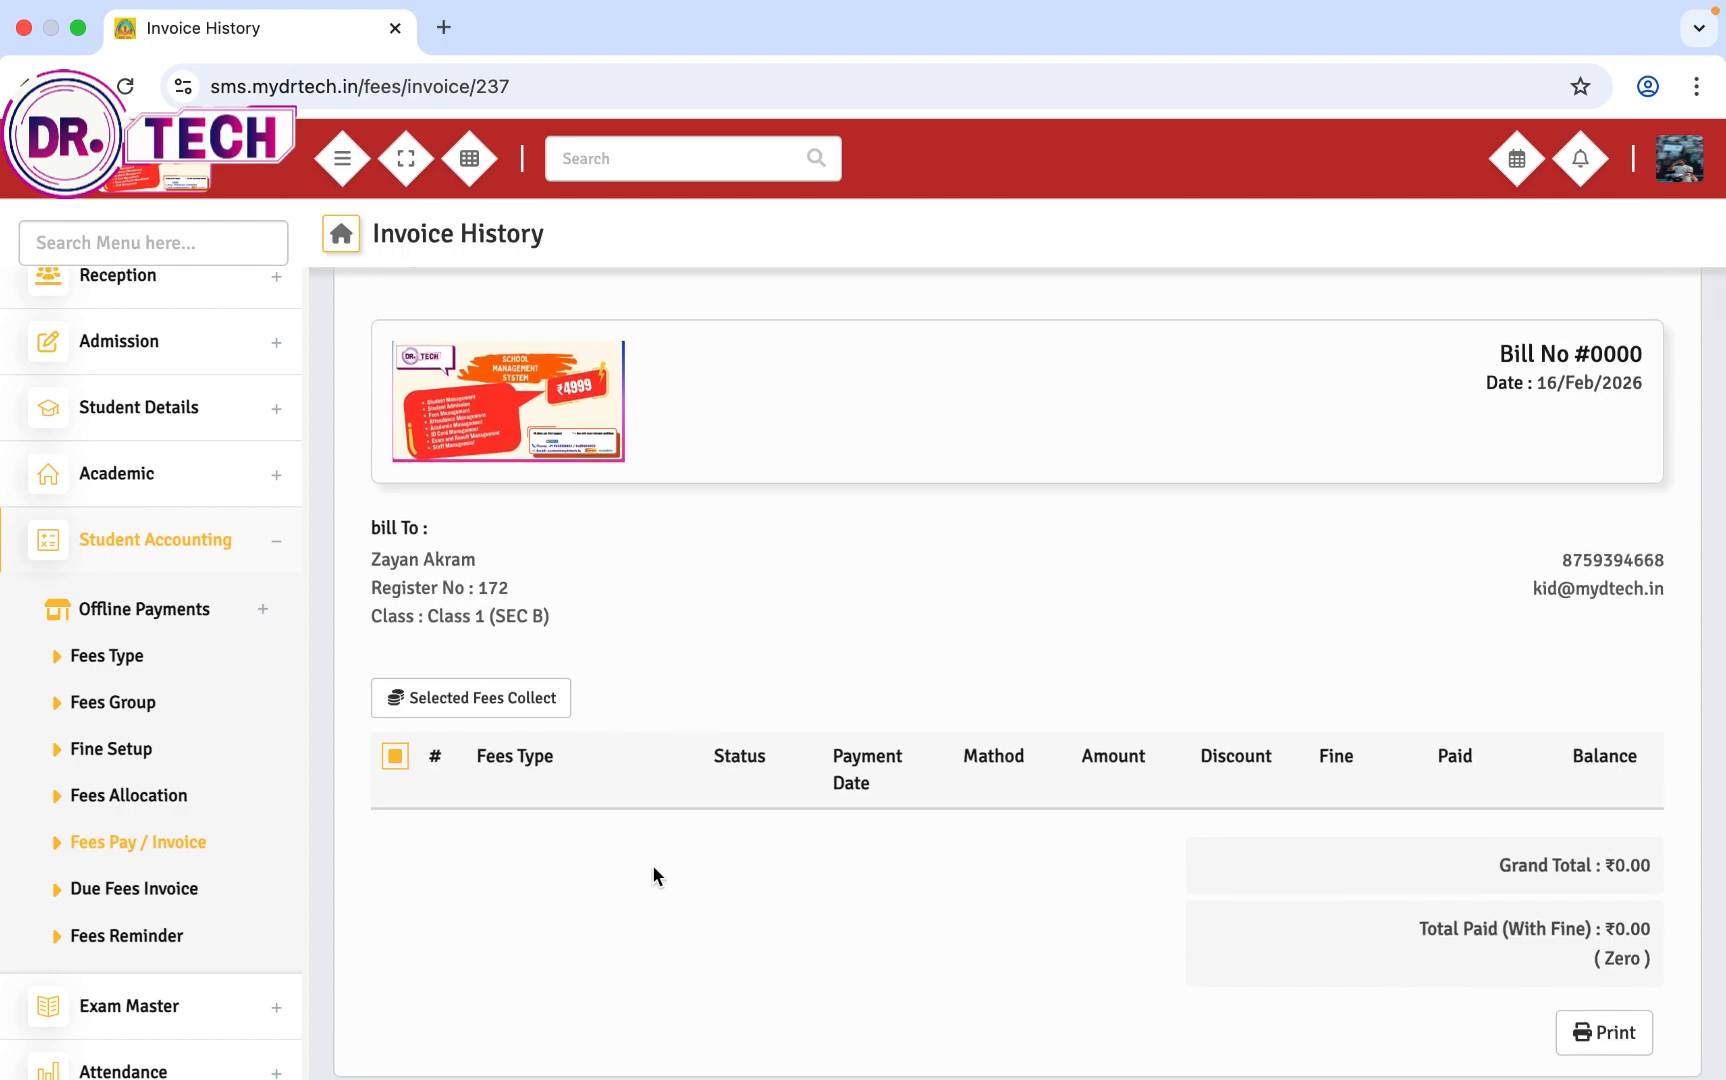
click(541, 704)
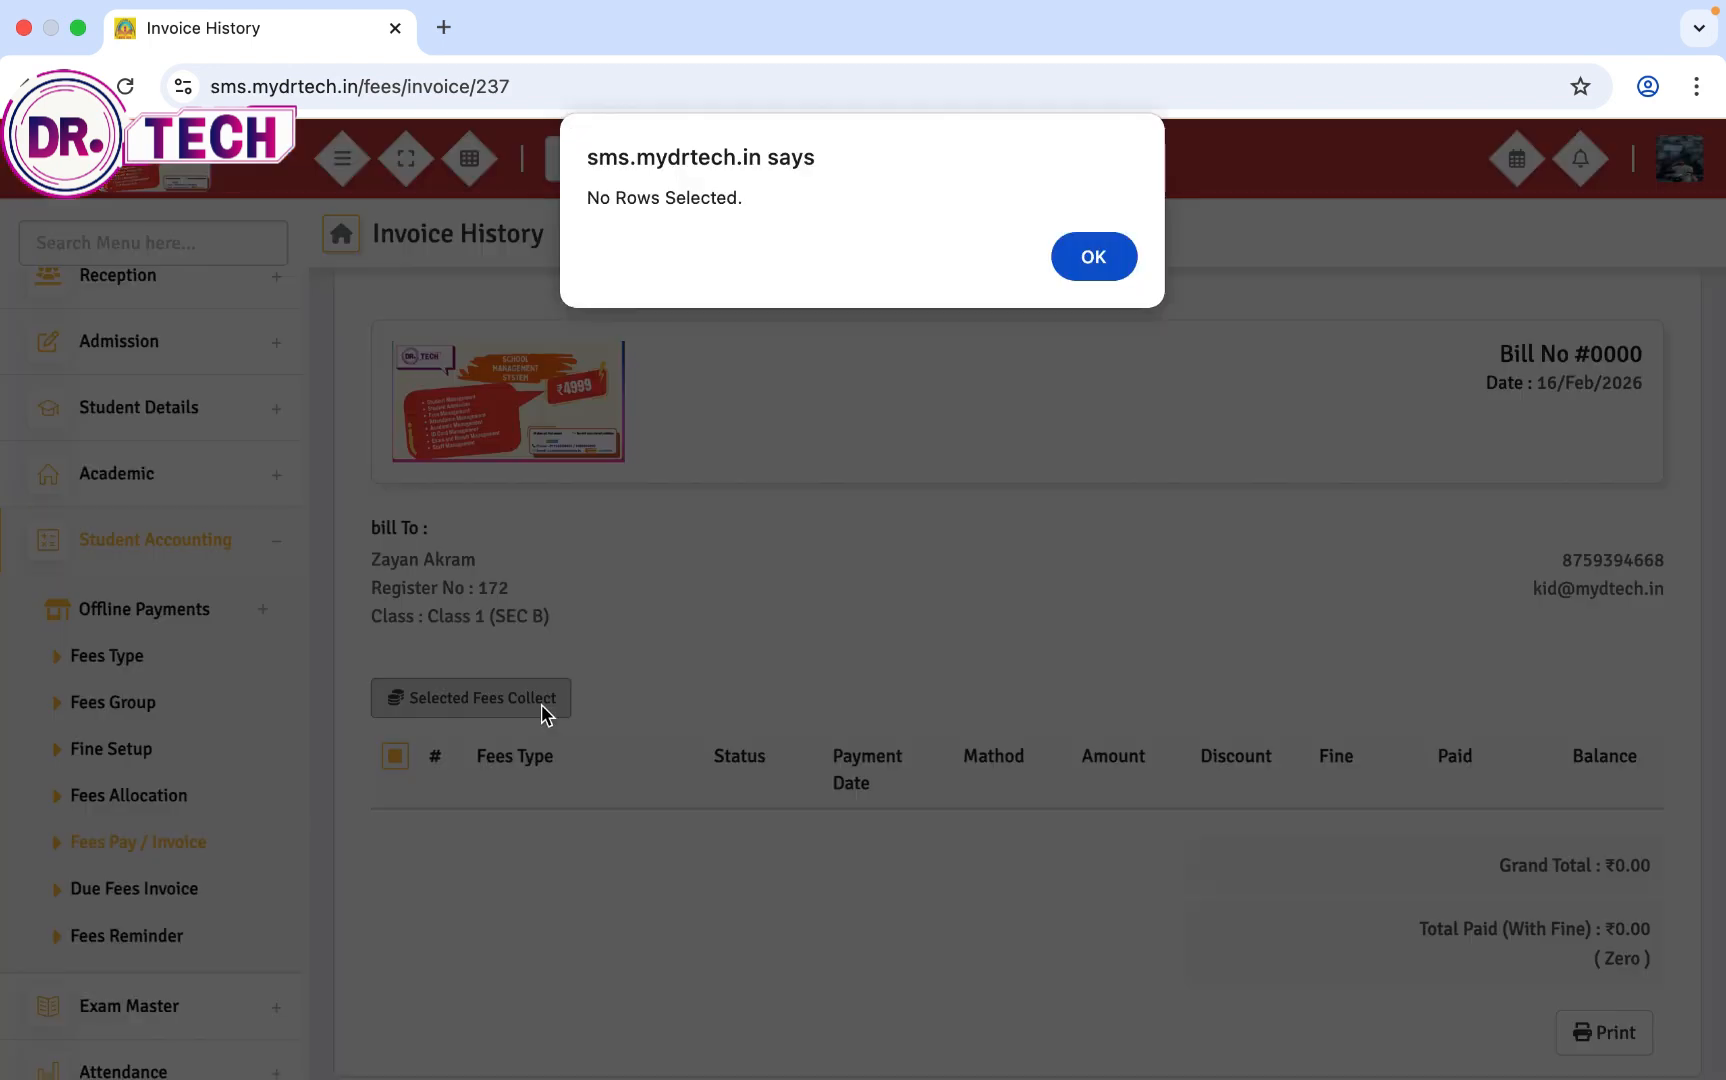
click(1093, 257)
List the due fees invoices for Class 2, section SEC A, with the Jan monthly fee as fees type
click(98, 900)
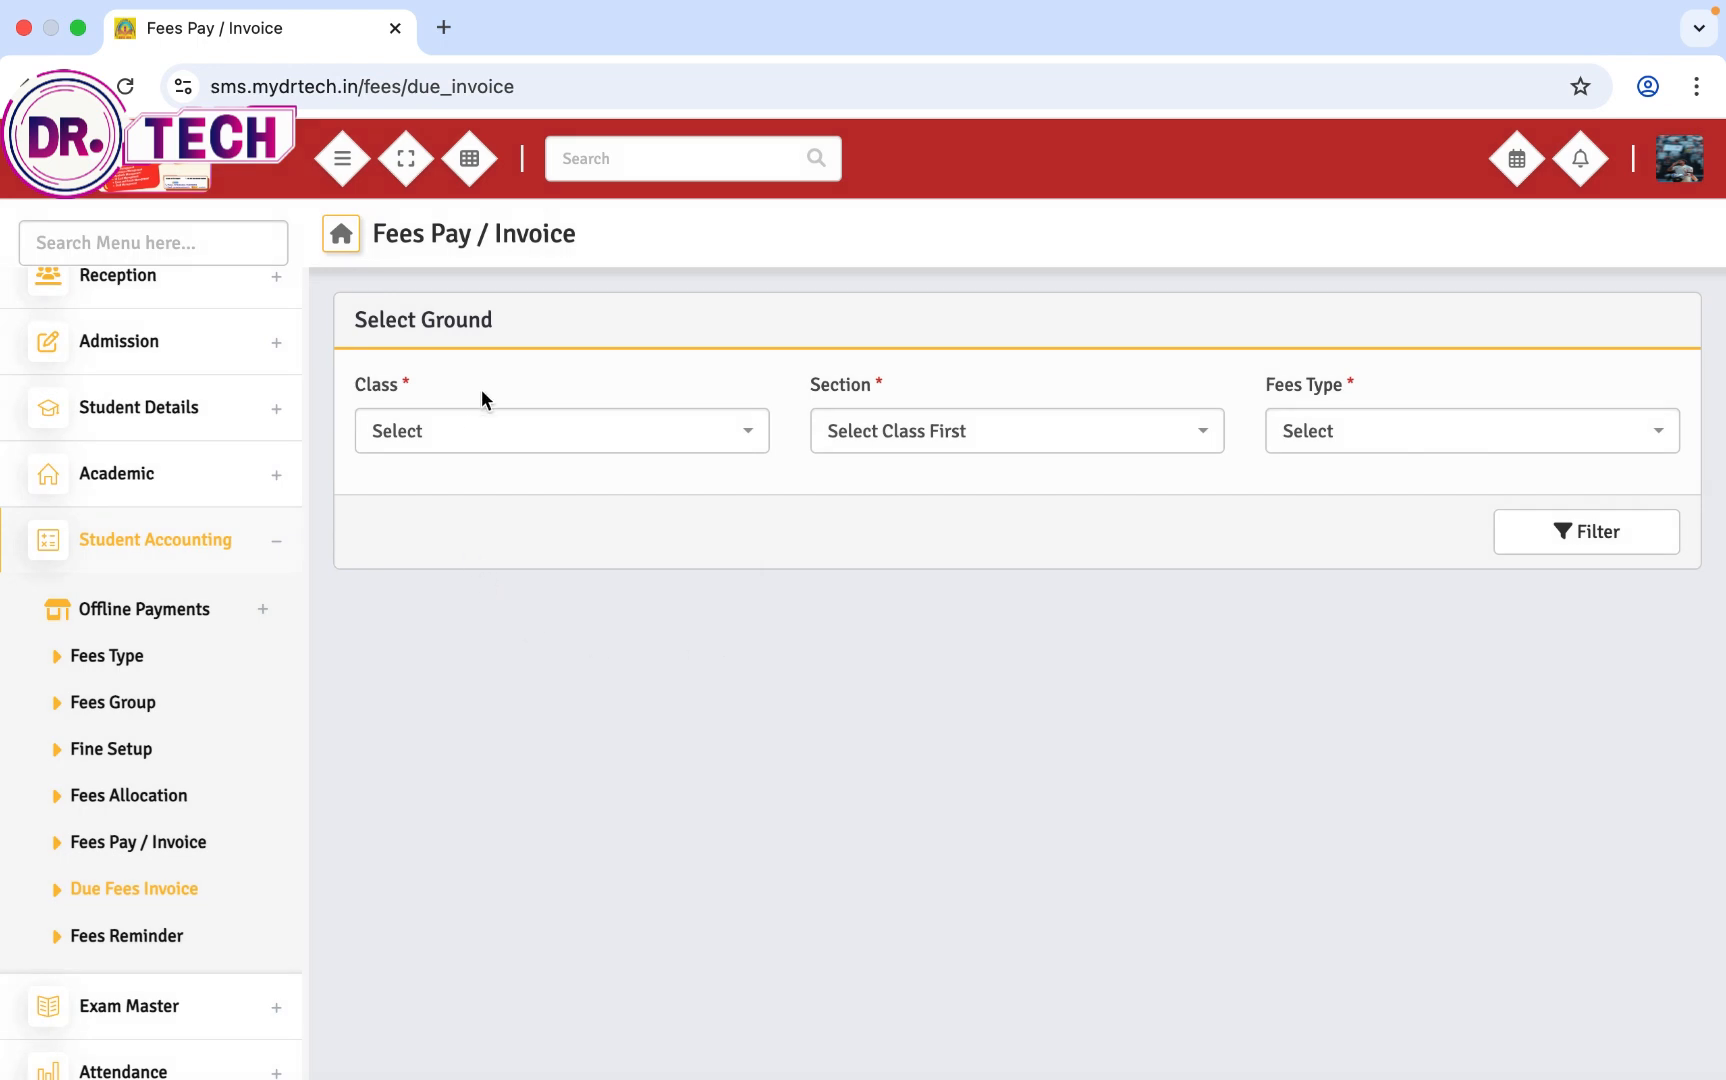
click(484, 423)
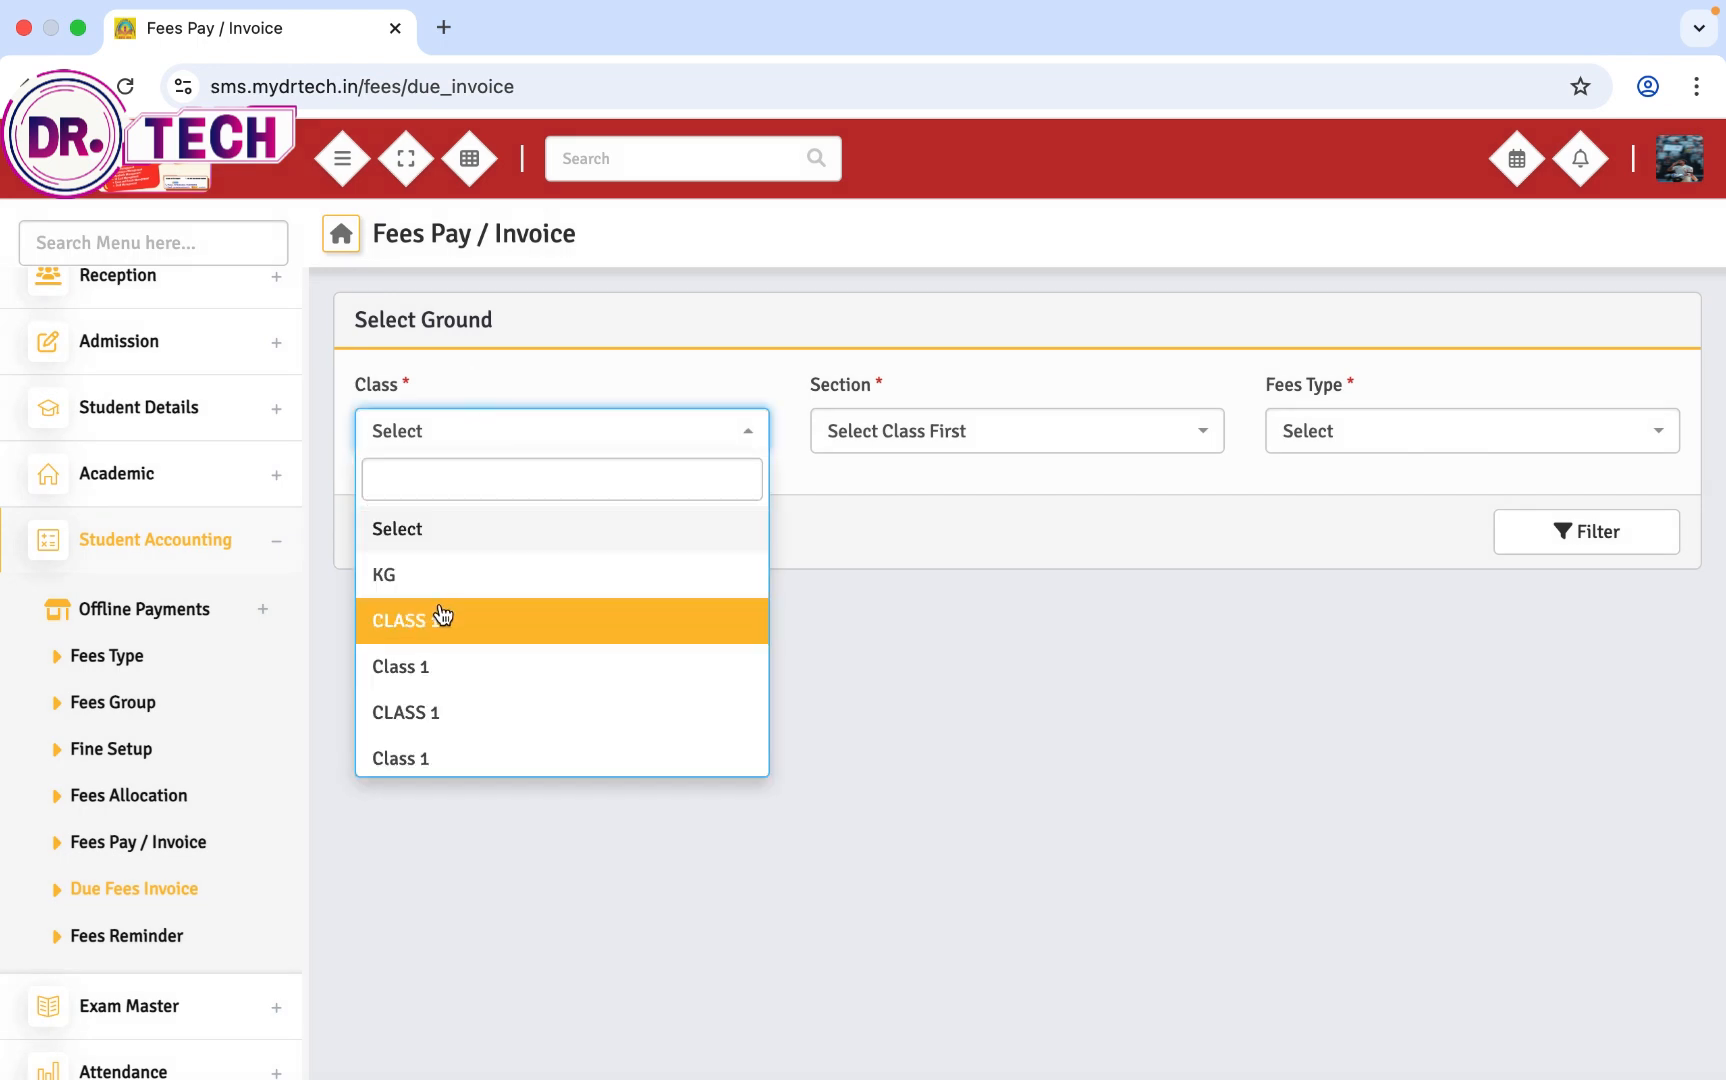
scroll(447, 667, down, 1)
click(426, 760)
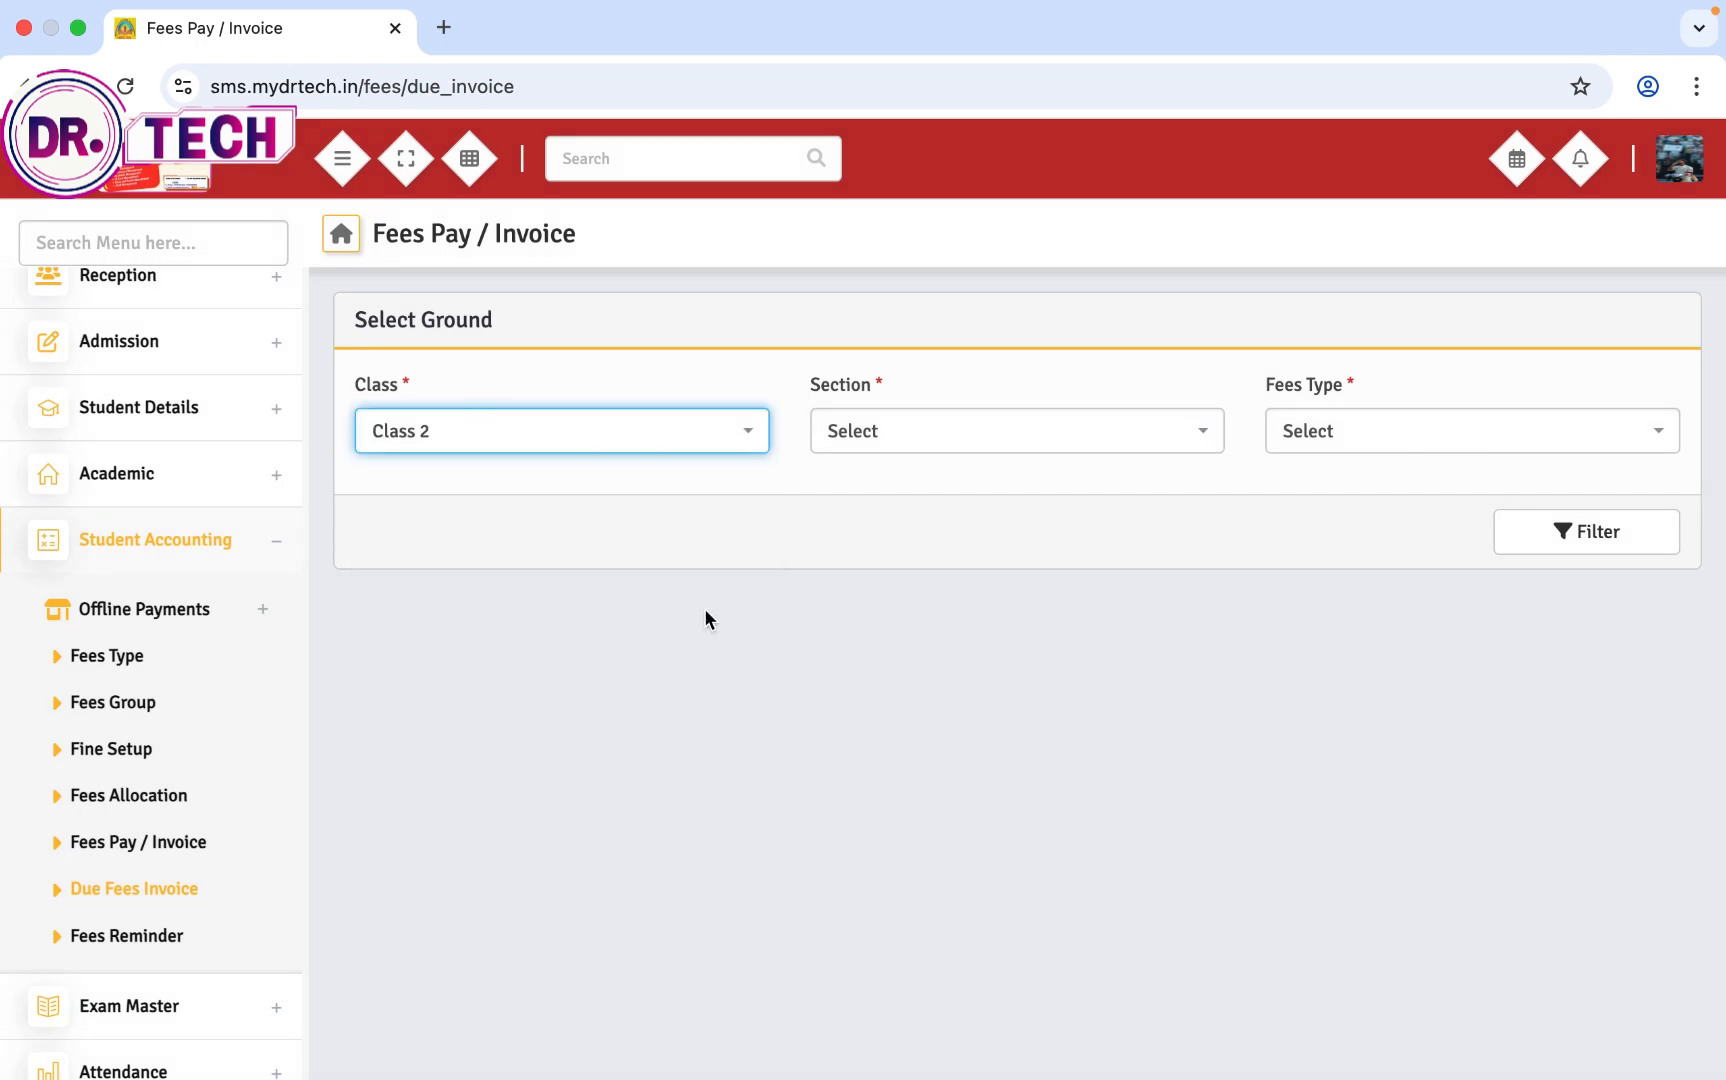
click(876, 449)
click(878, 622)
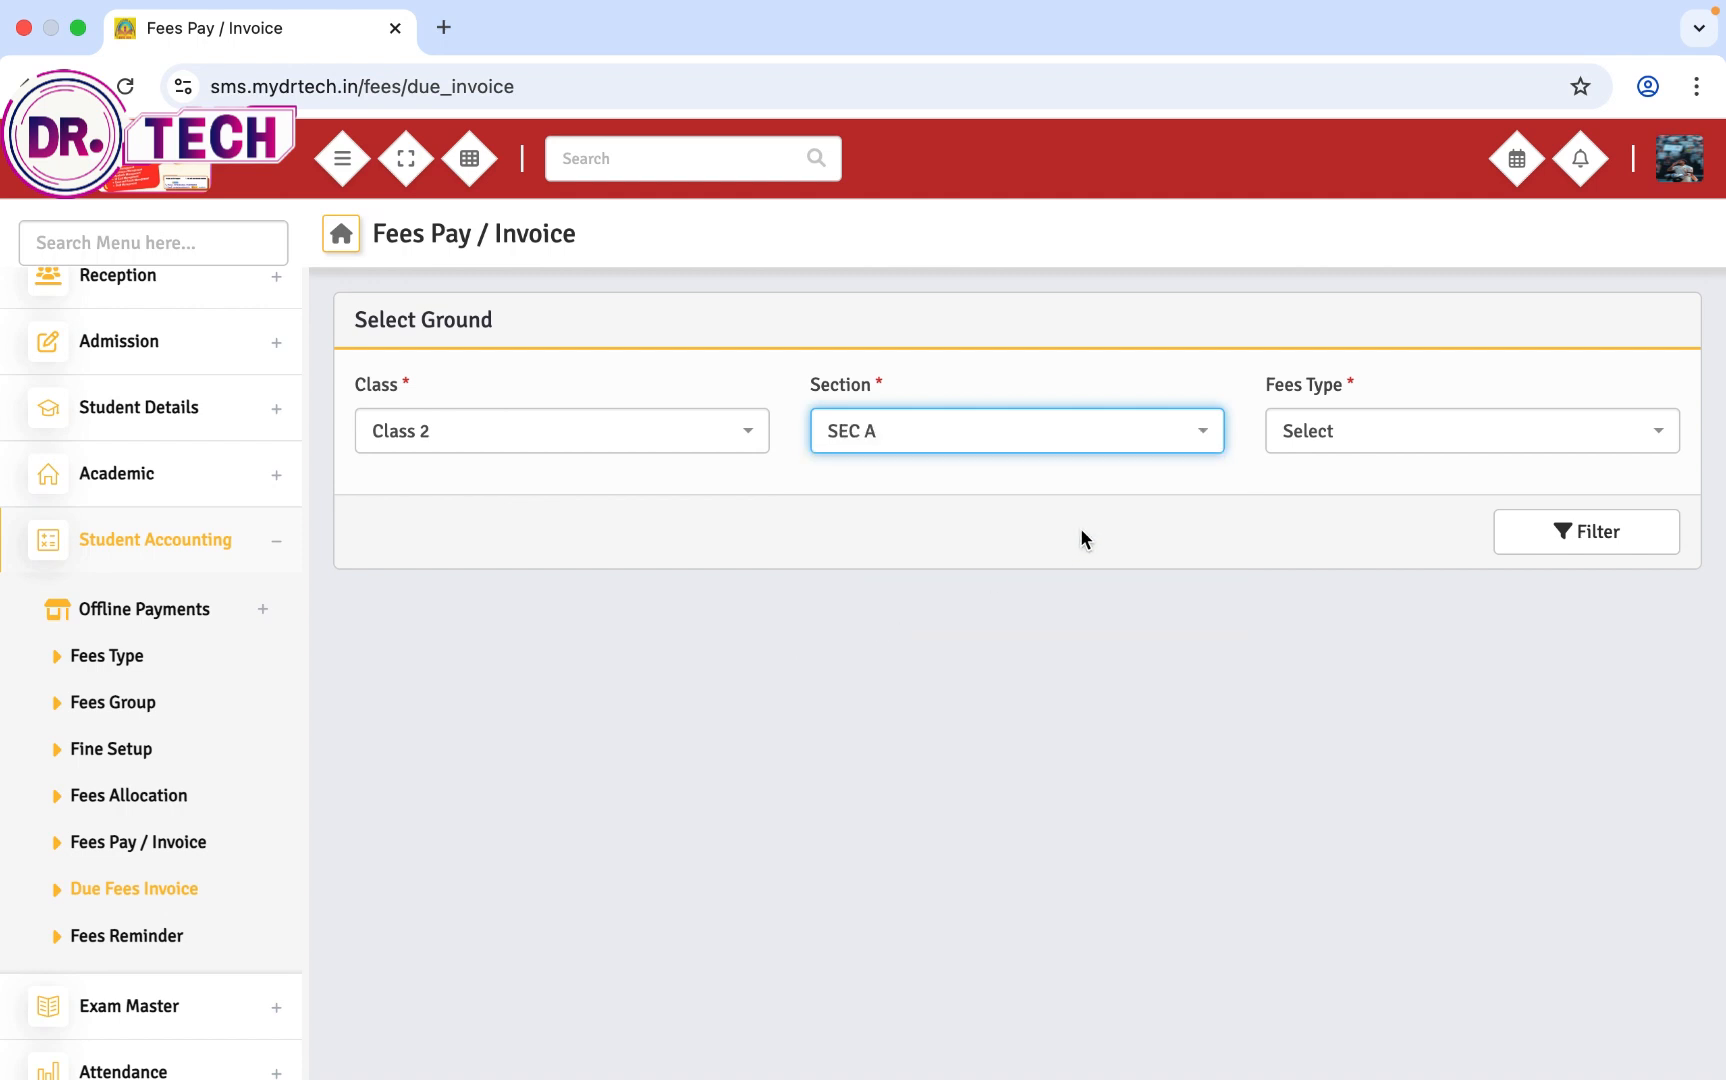
click(1272, 440)
click(1336, 630)
click(1514, 544)
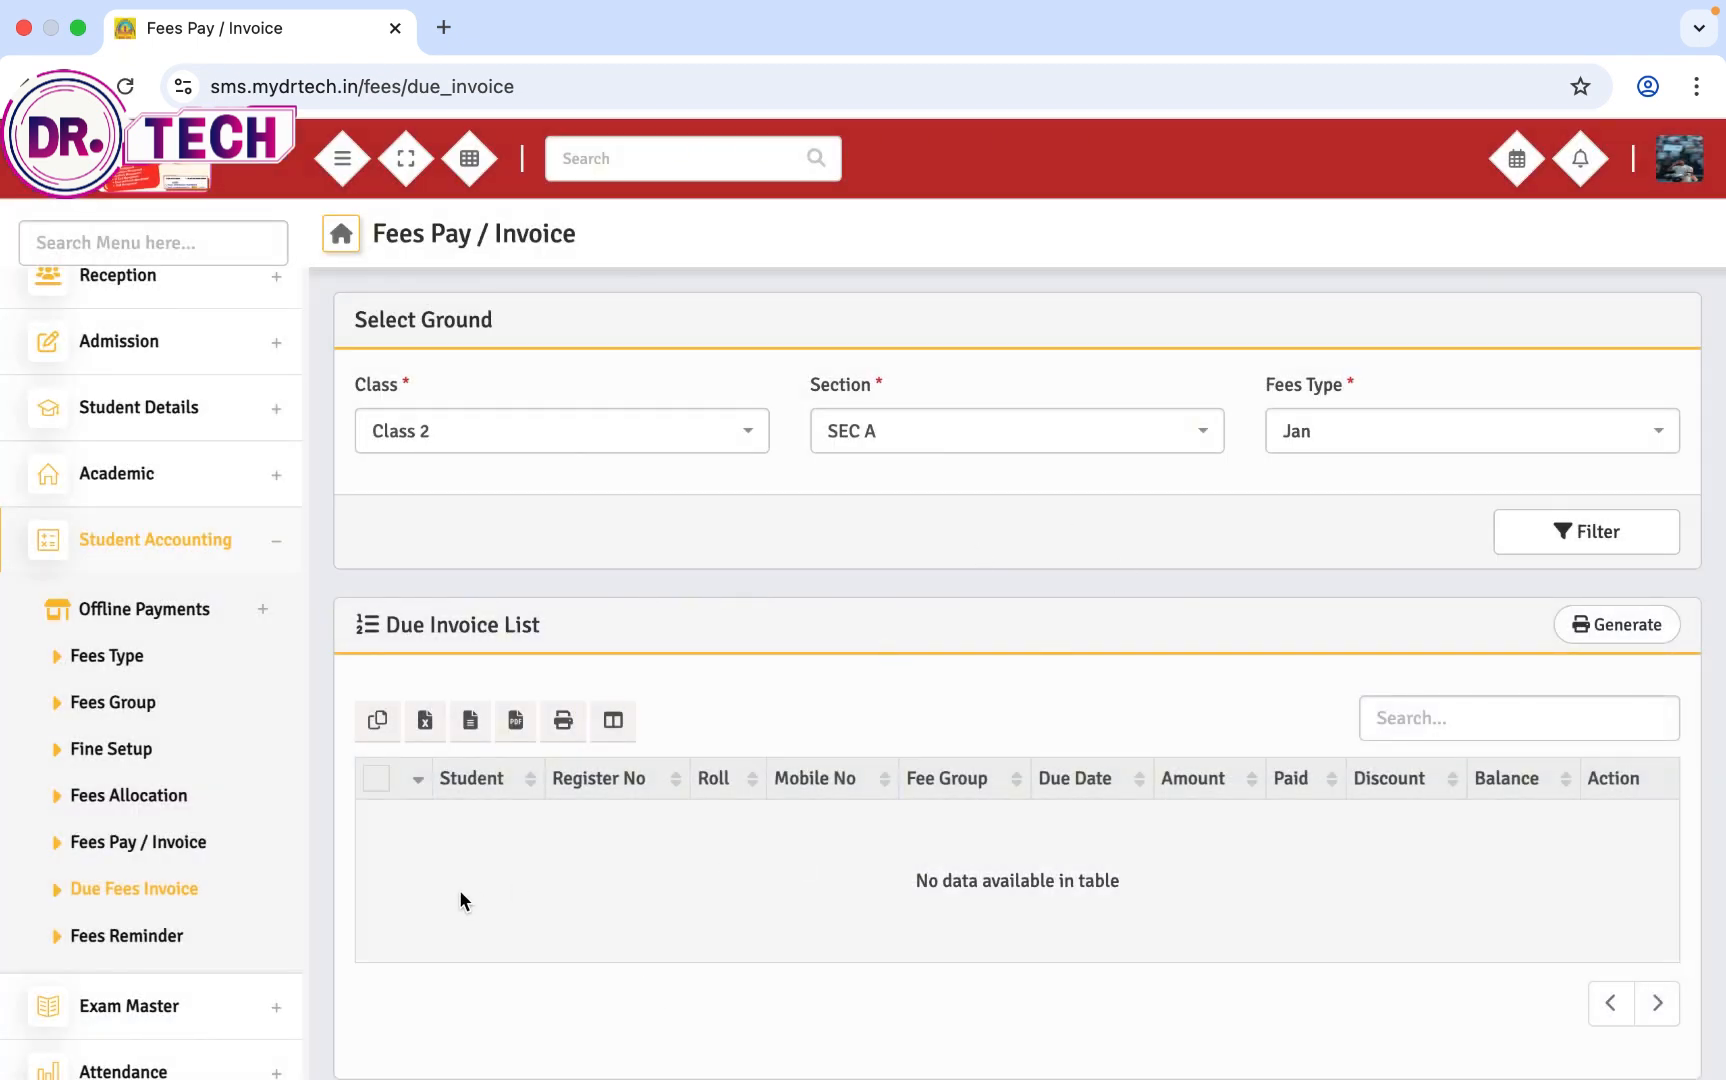
scroll(600, 766, down, 1)
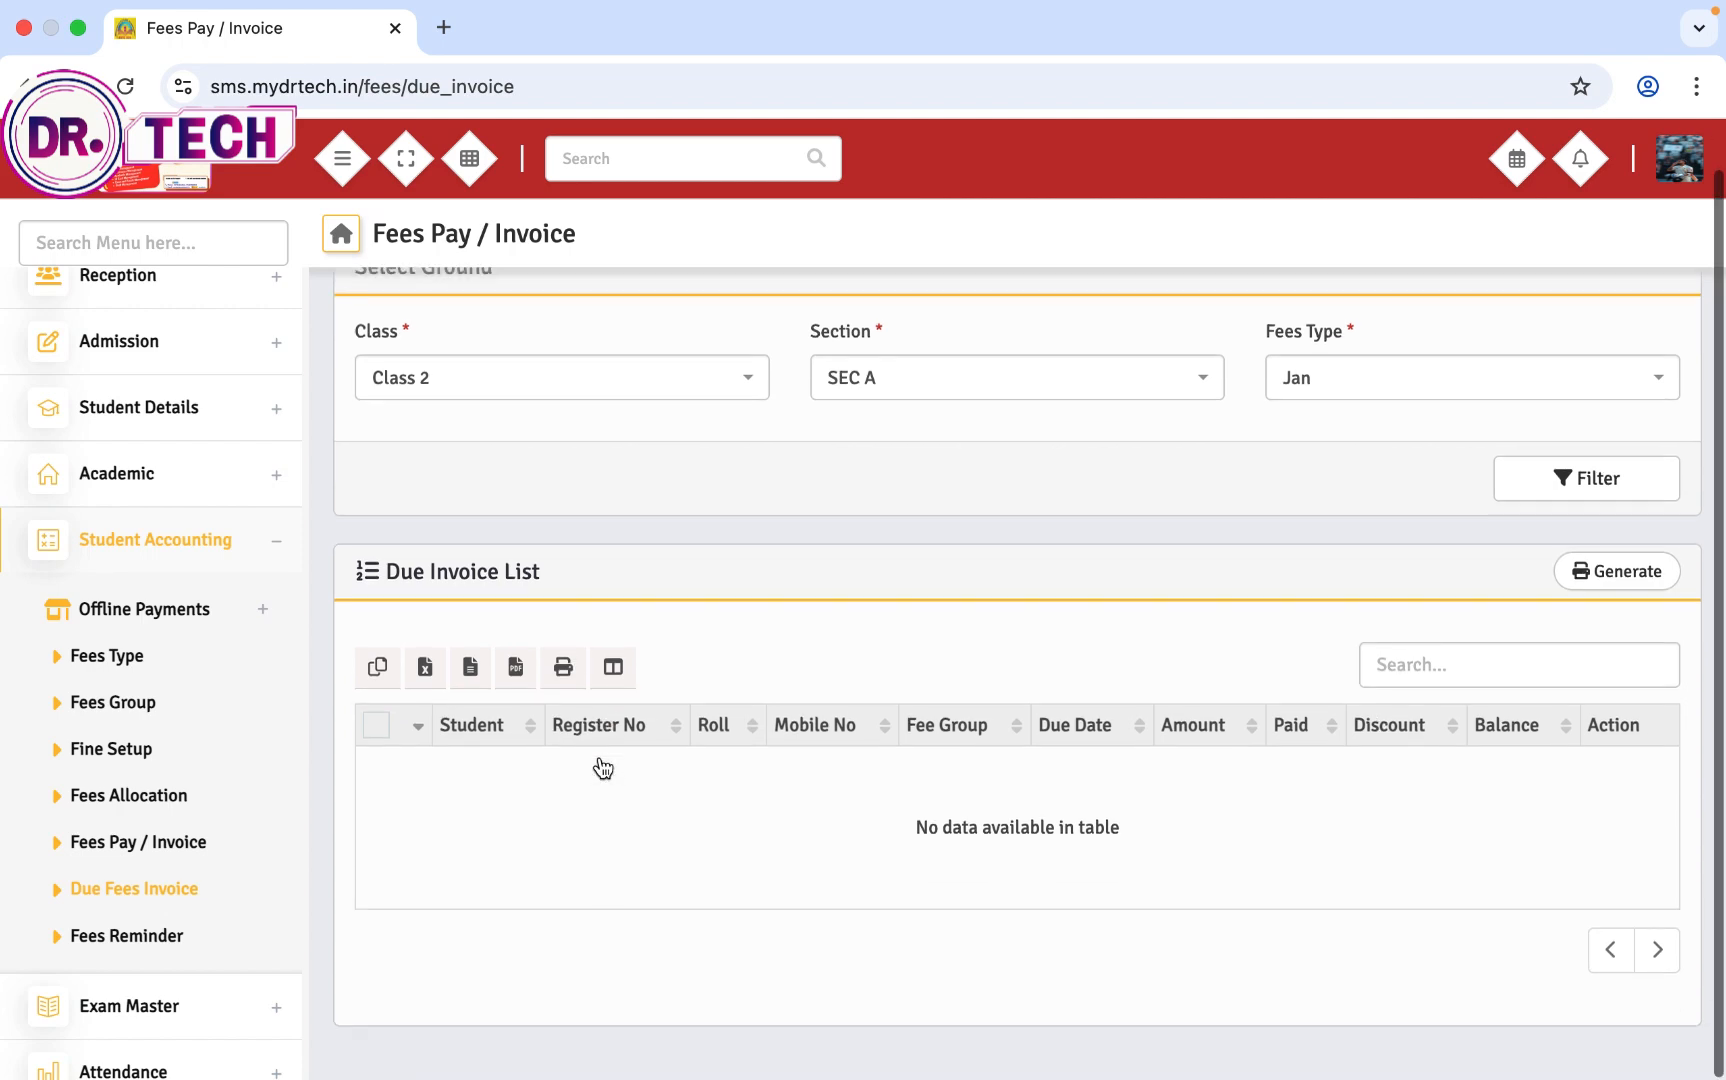
Start a new fees reminder with frequency Before and 5 days
click(145, 936)
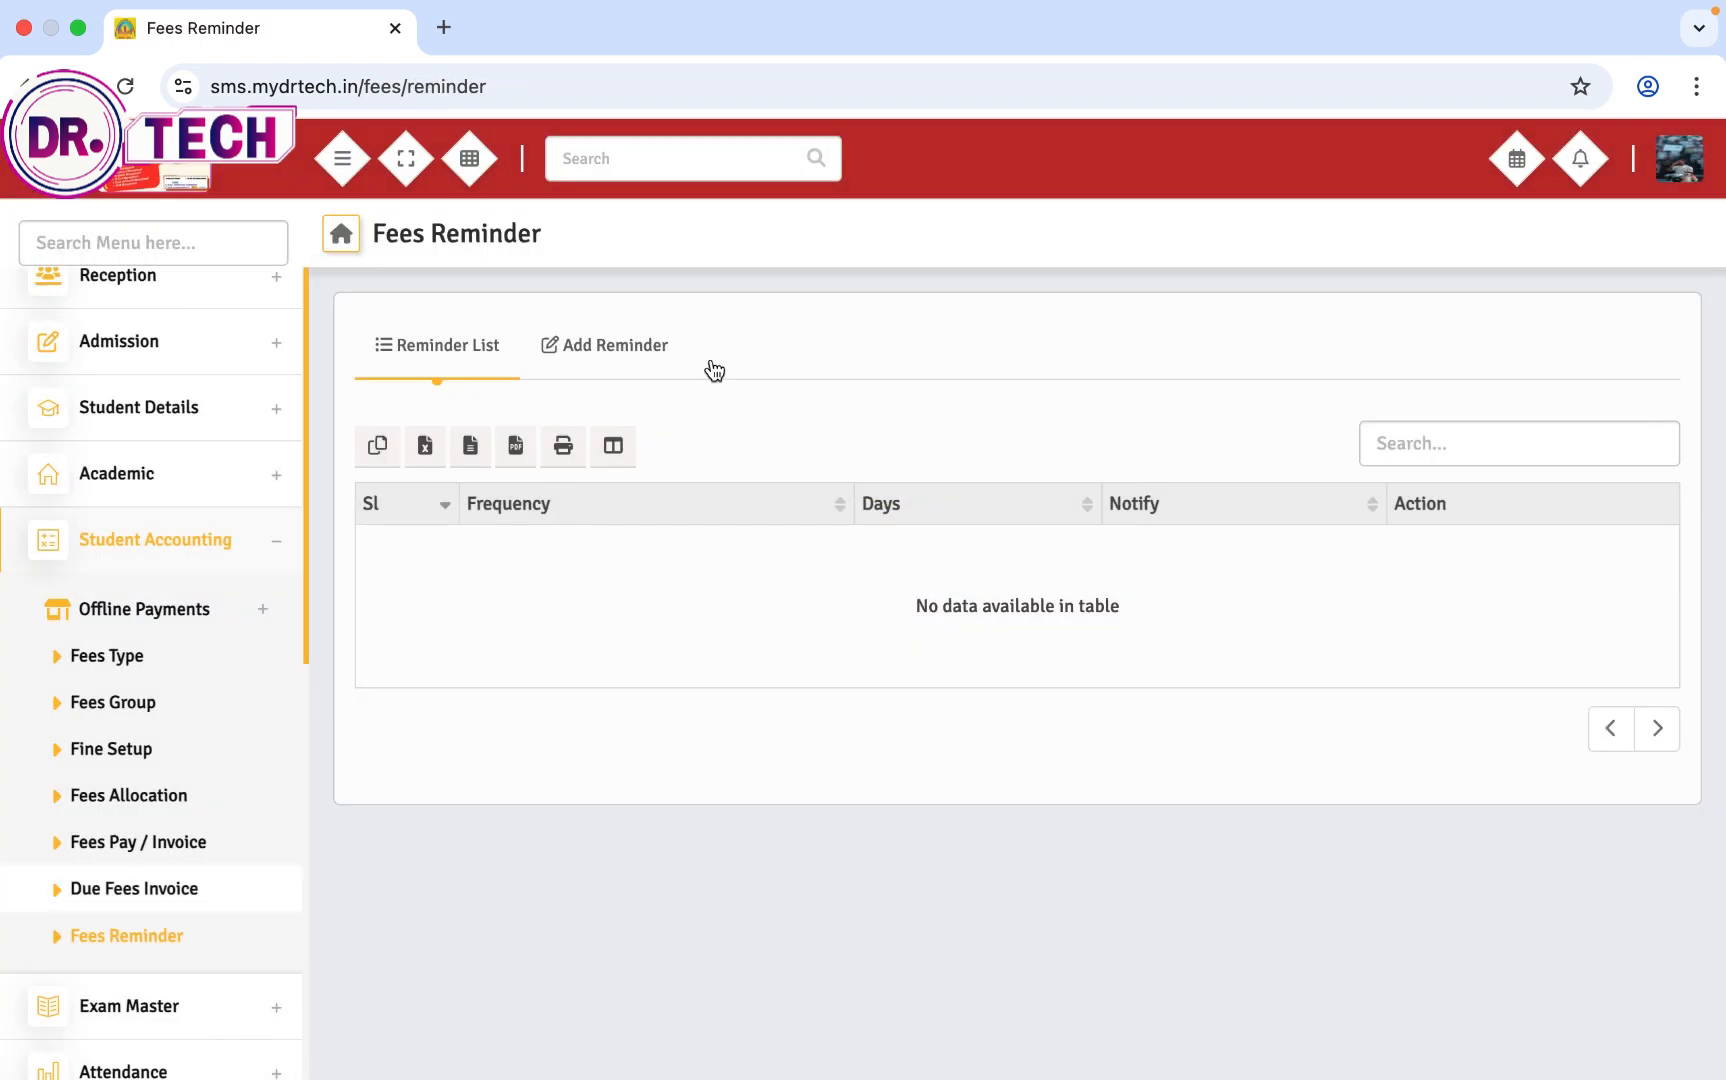
click(655, 344)
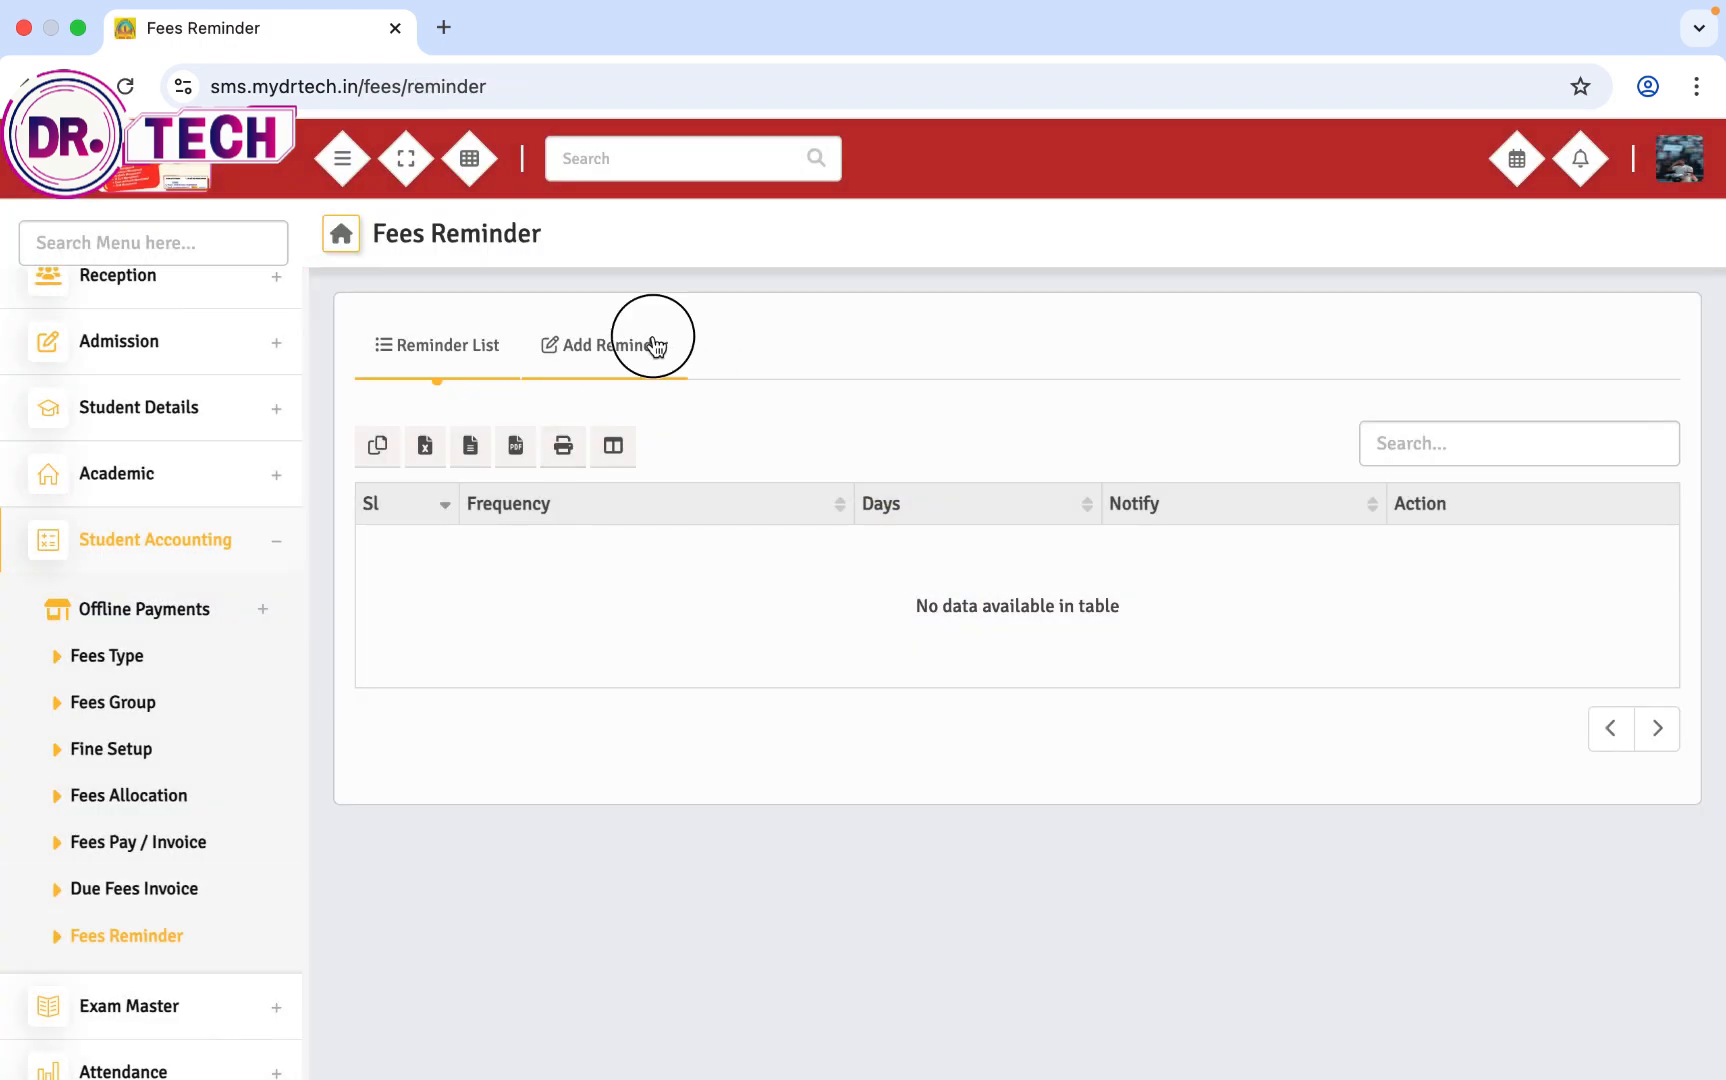
click(737, 438)
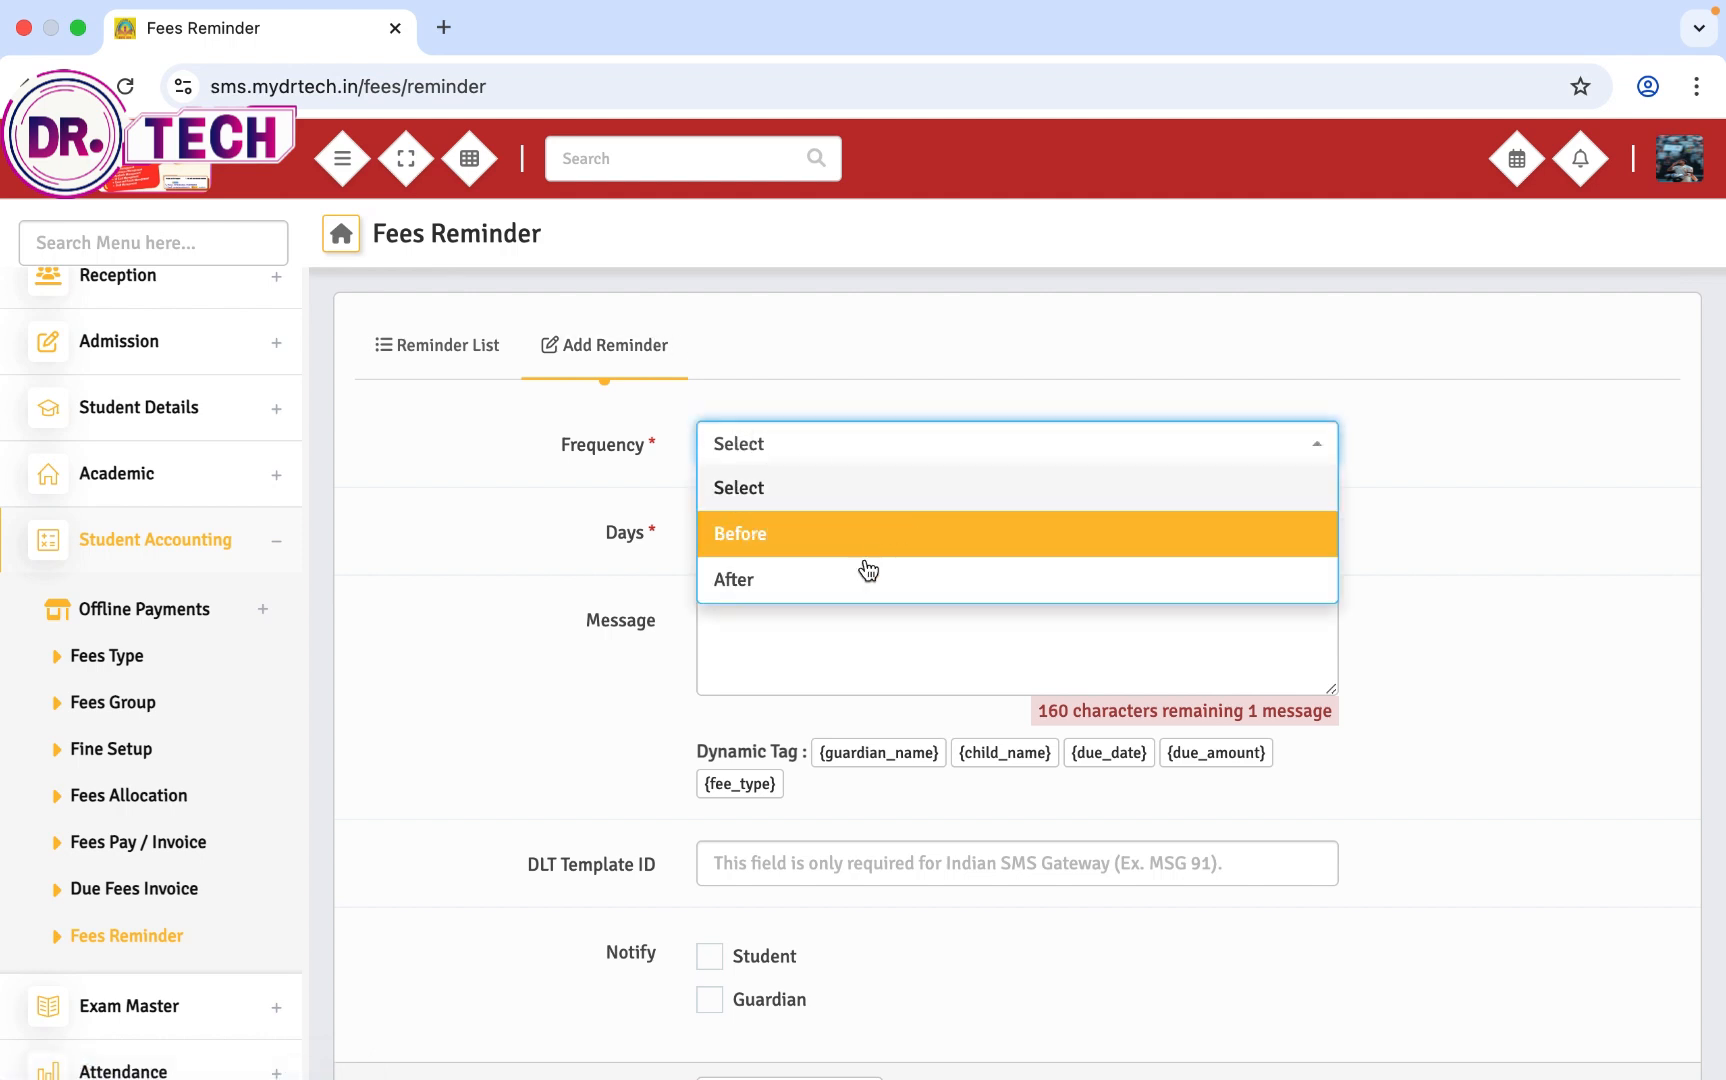
click(768, 553)
click(735, 546)
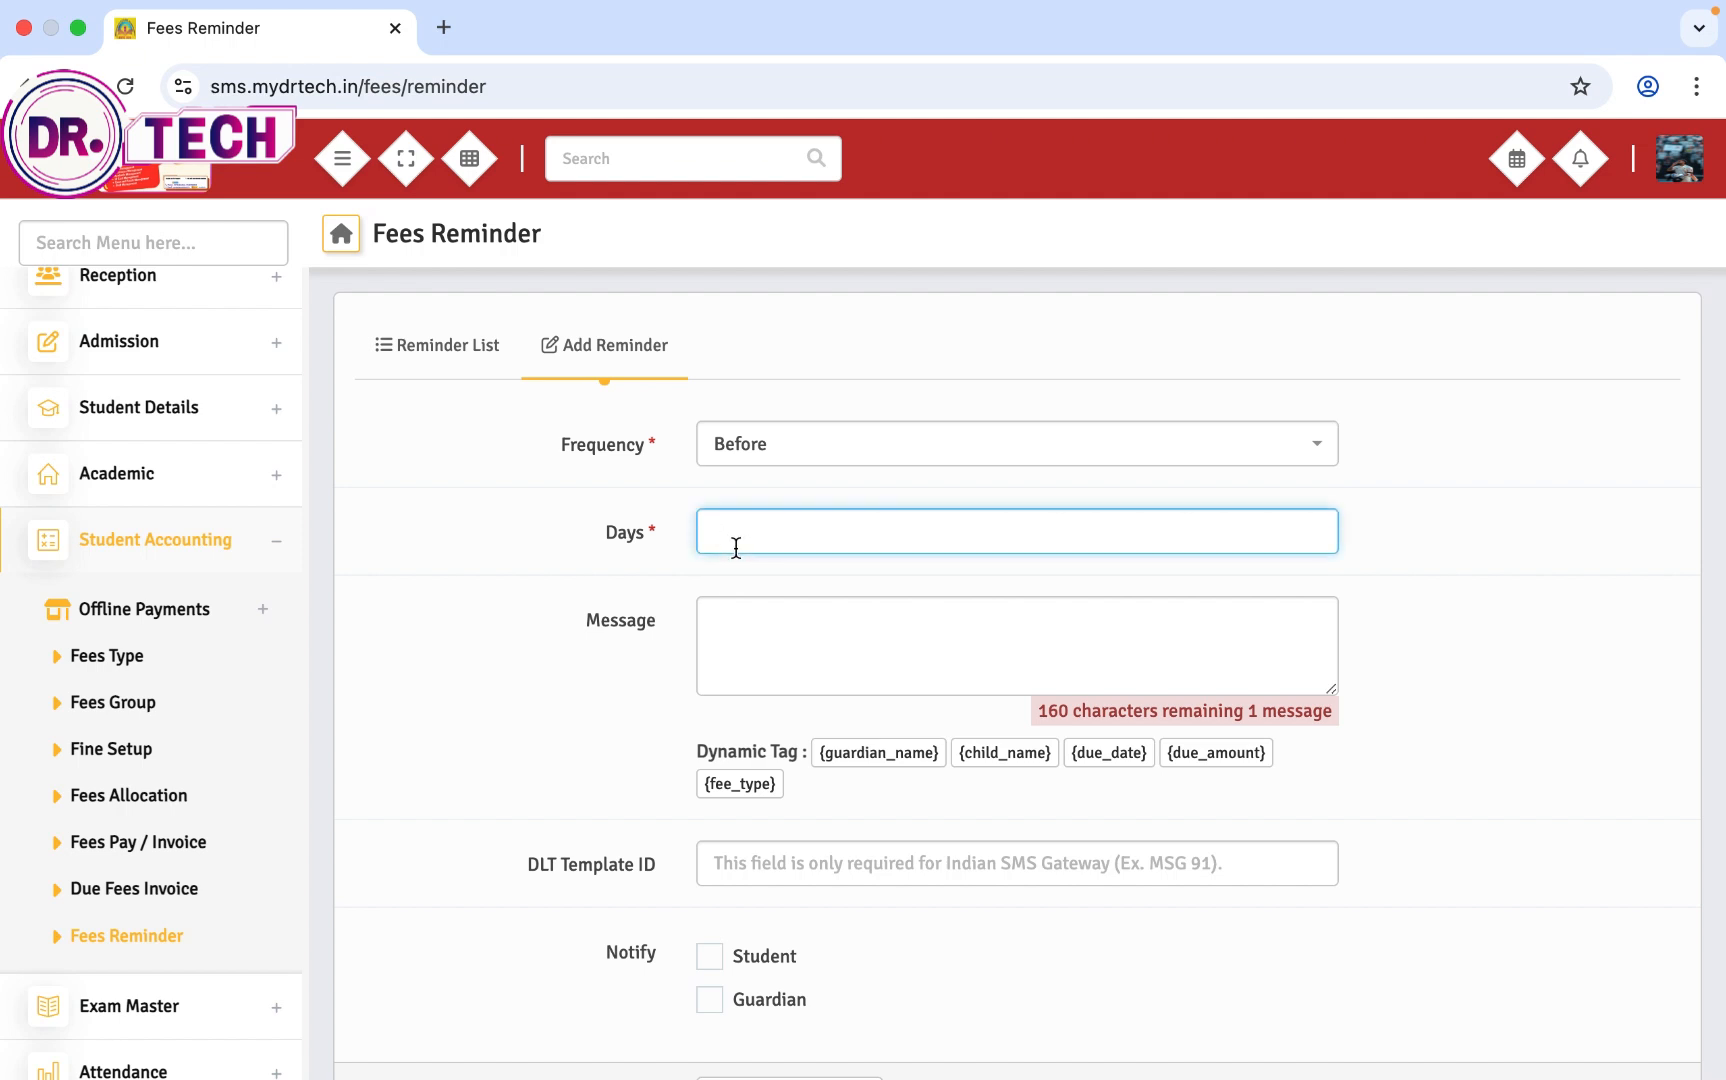
Enter the reminder message "assc {guardian_name}" using the guardian name tag, set it to notify the Guardian and save the reminder
click(824, 693)
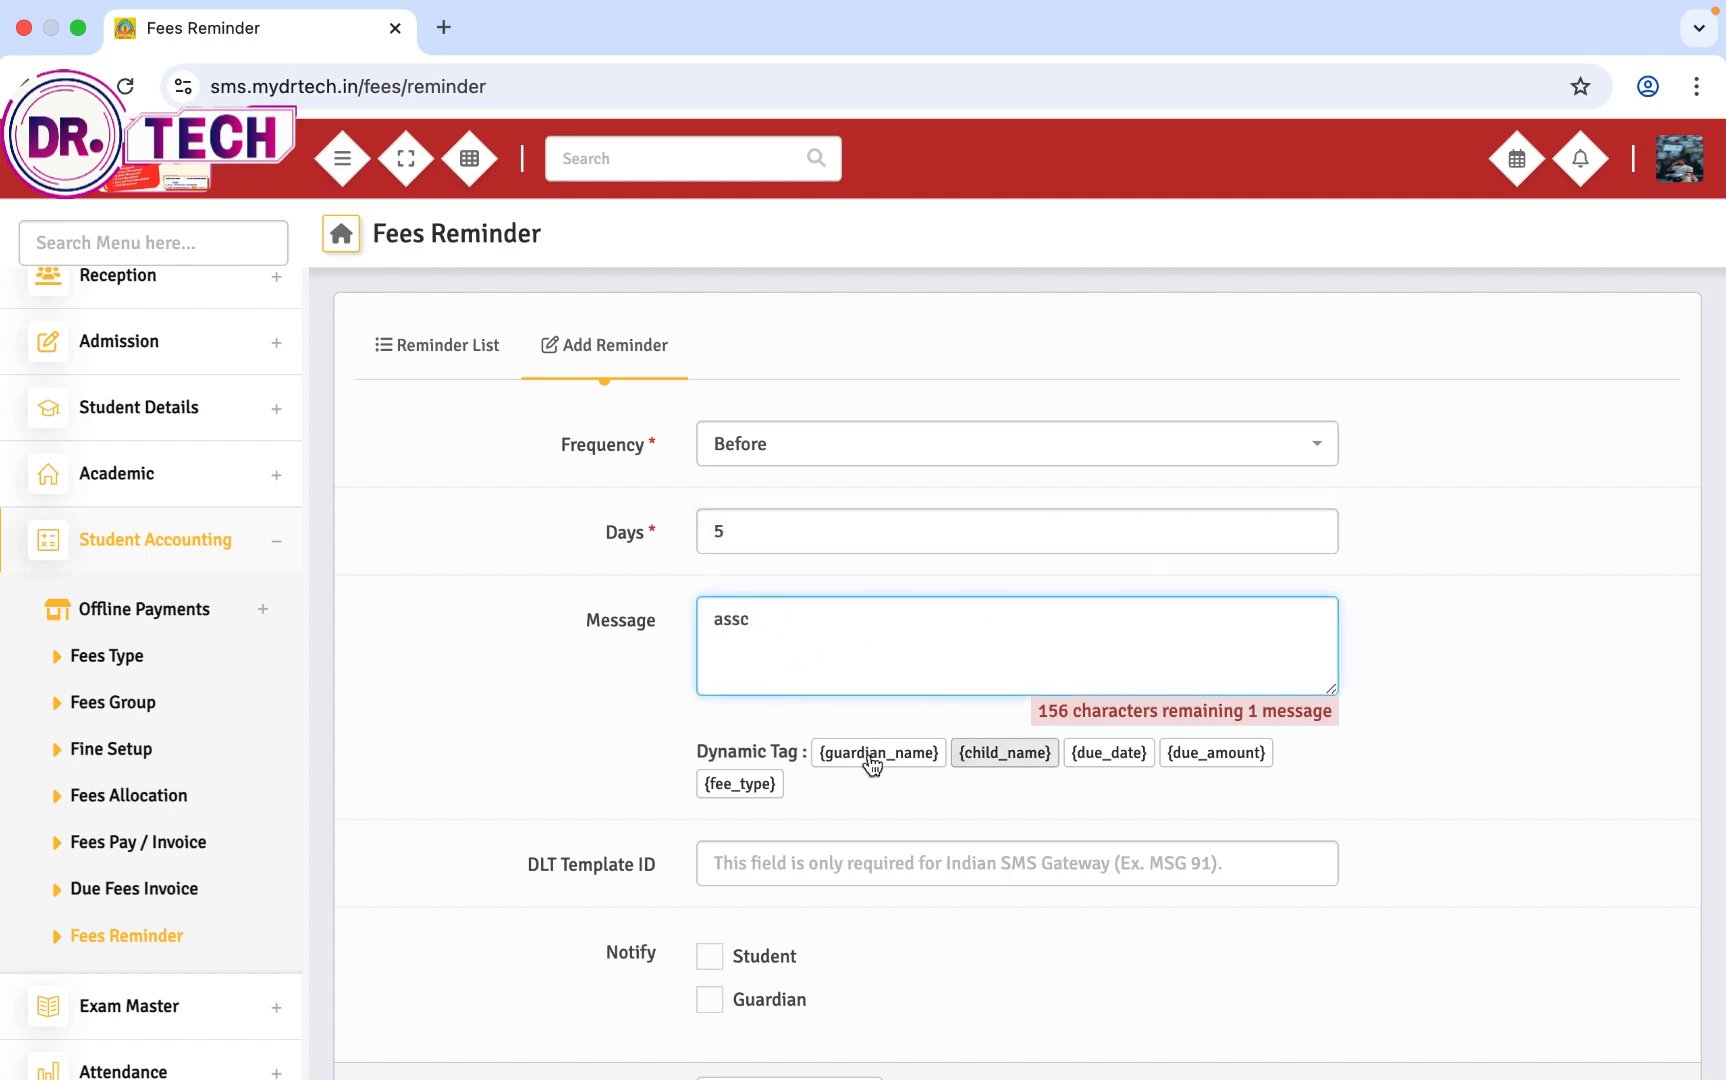
click(924, 760)
click(803, 877)
scroll(836, 870, down, 1)
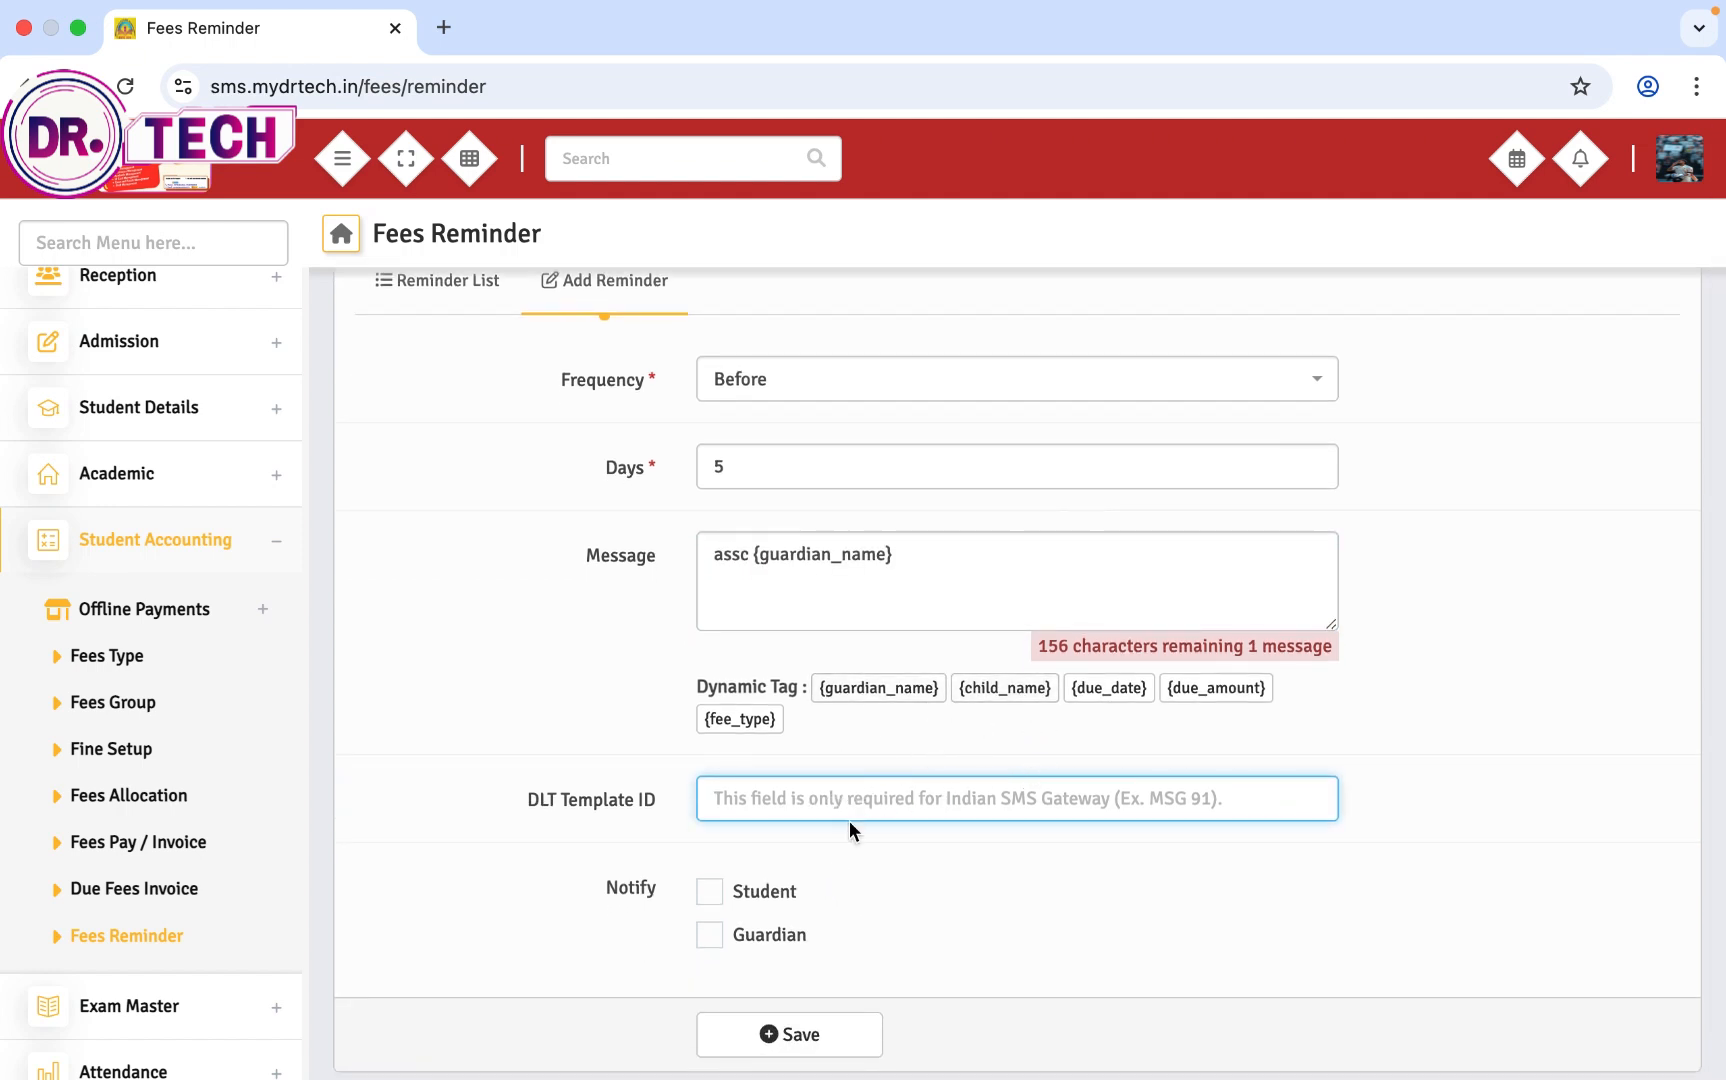
scroll(850, 820, down, 1)
click(706, 855)
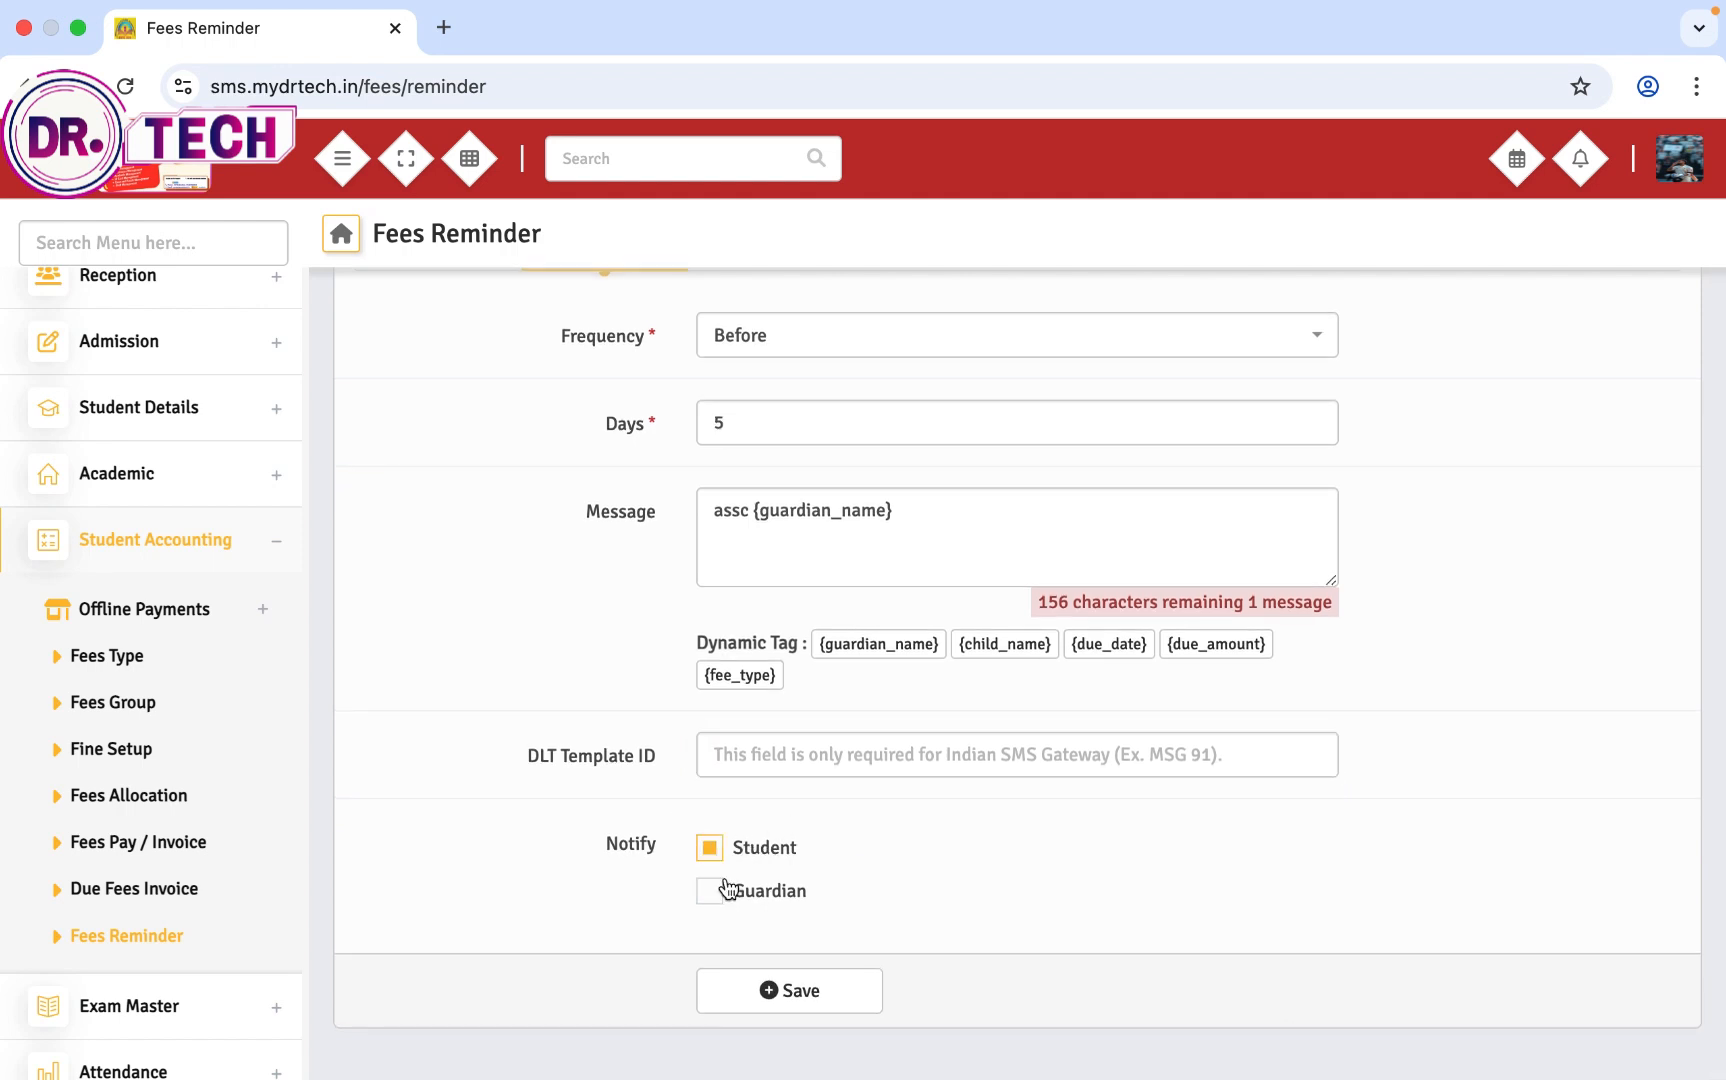
click(783, 990)
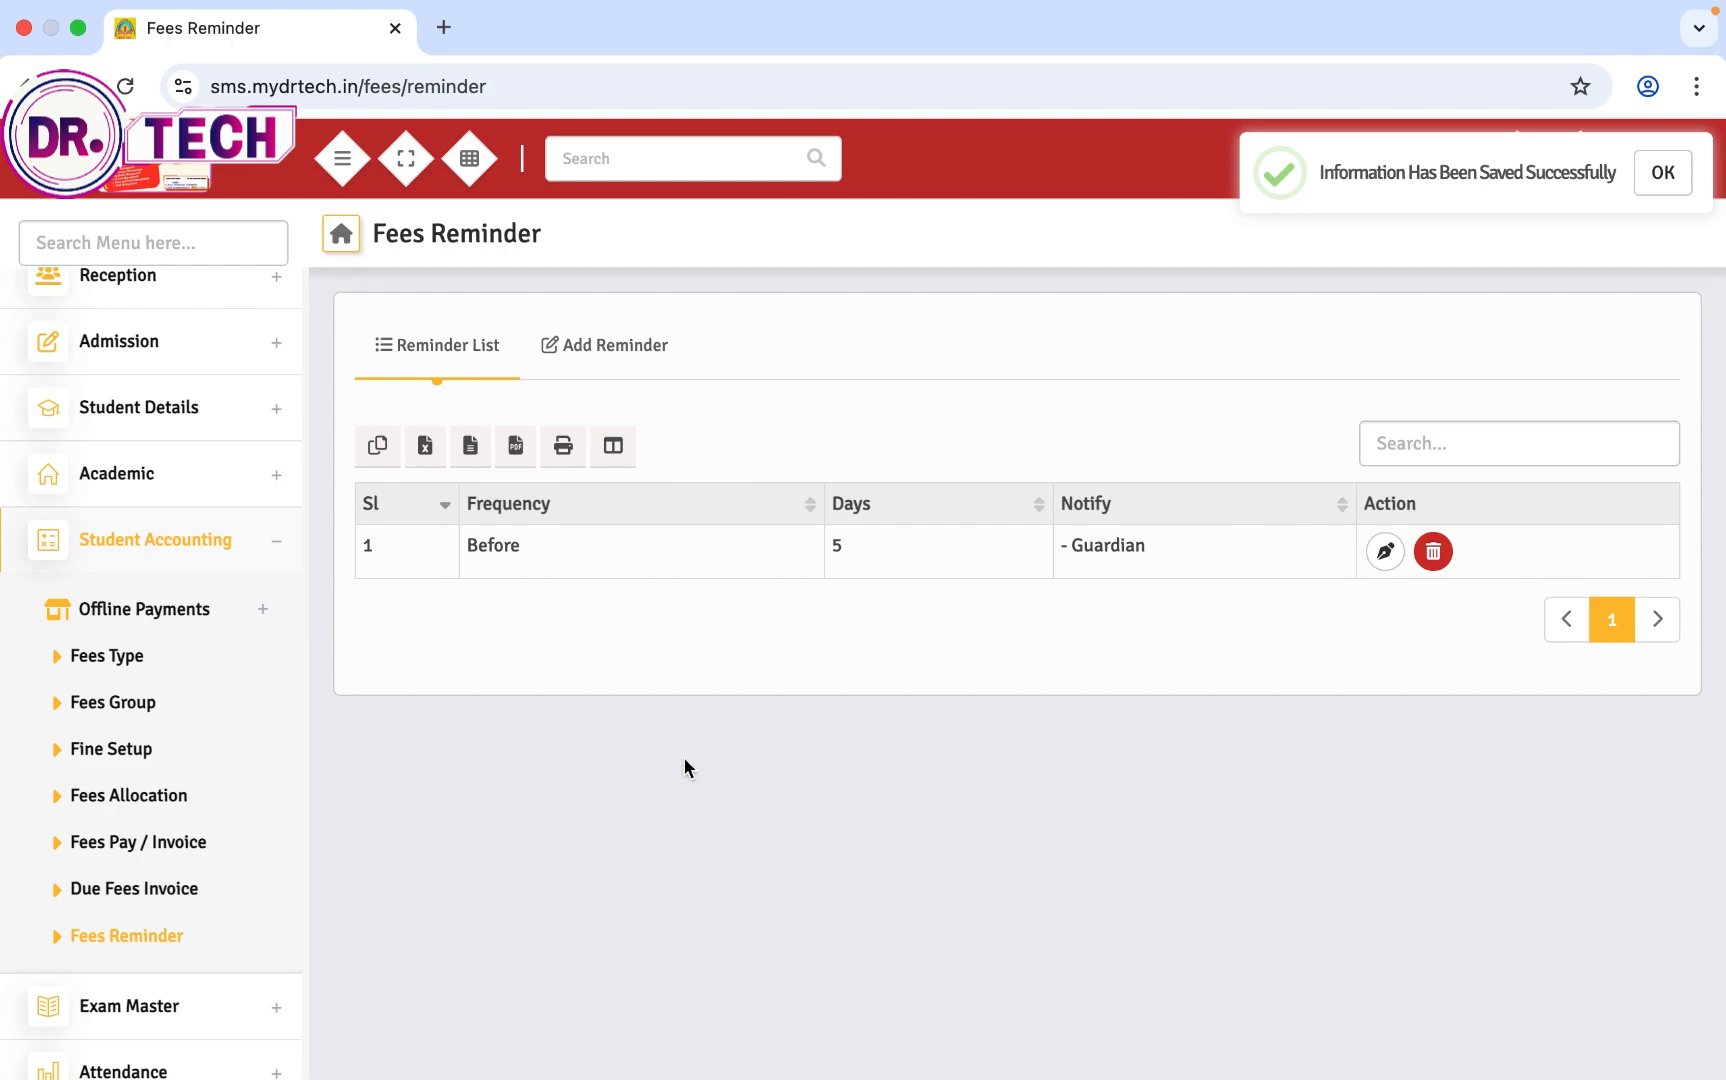
mouse_move(1393, 8)
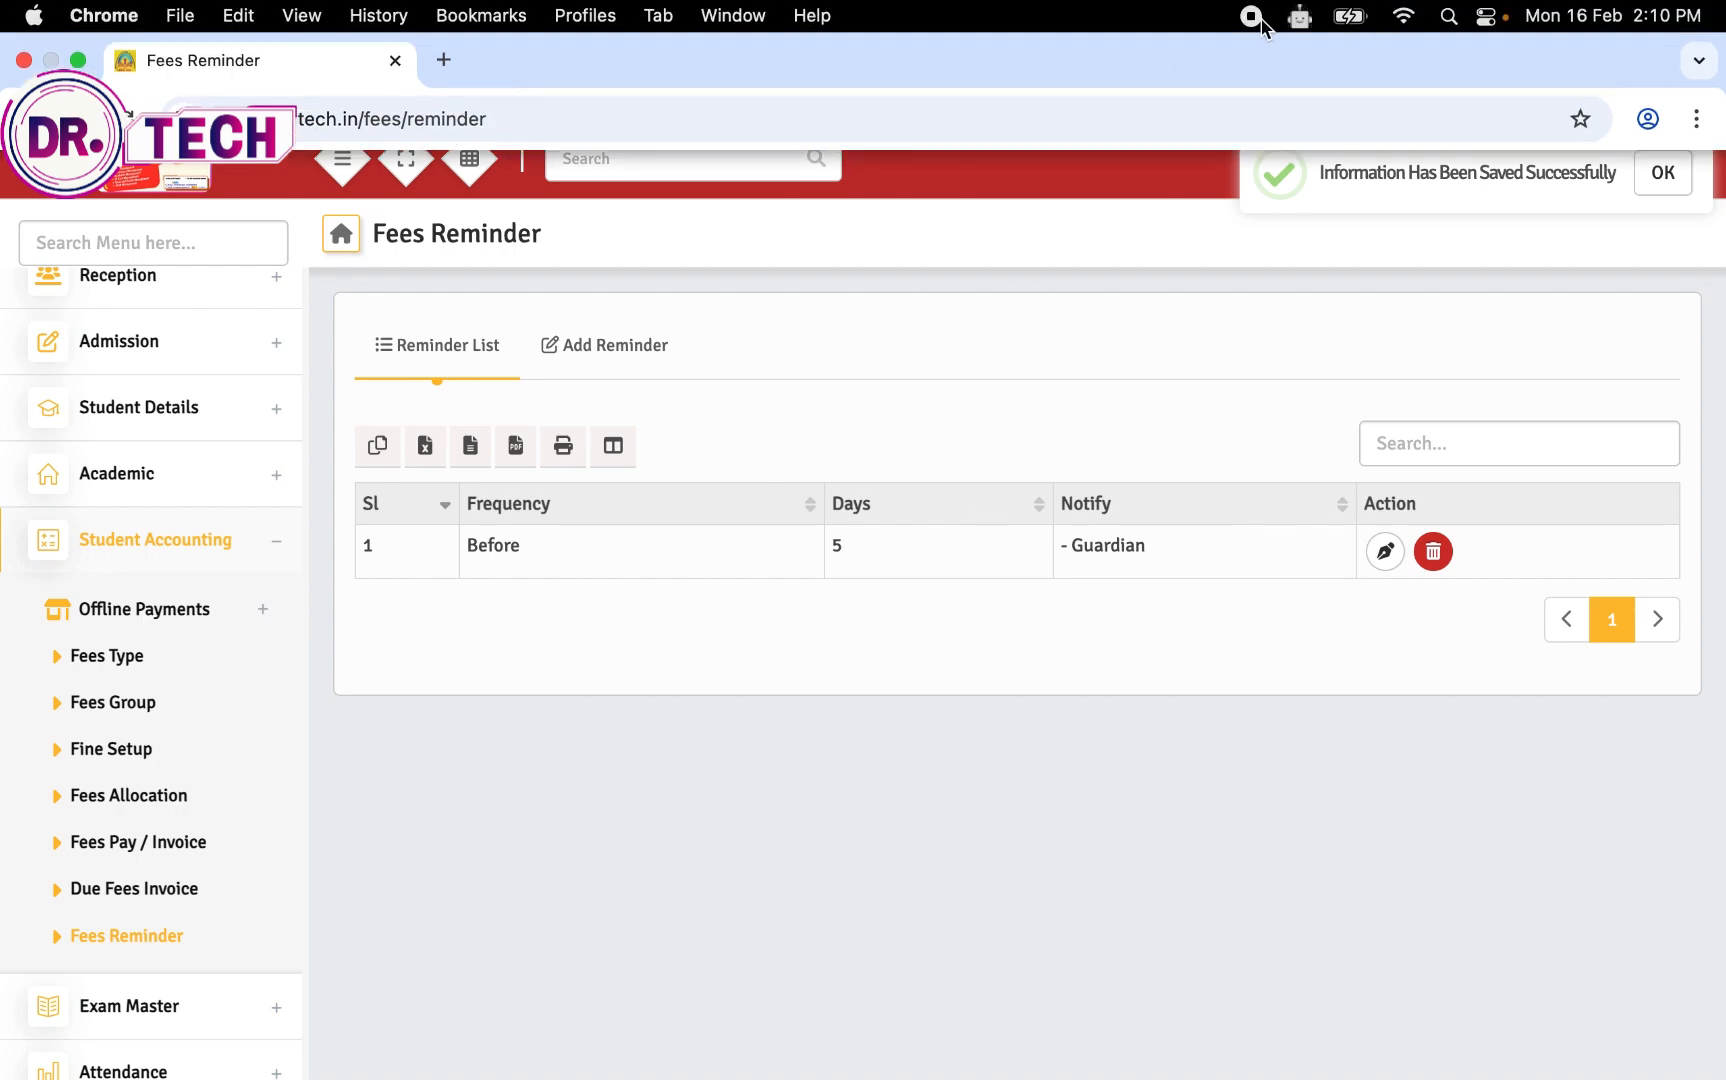